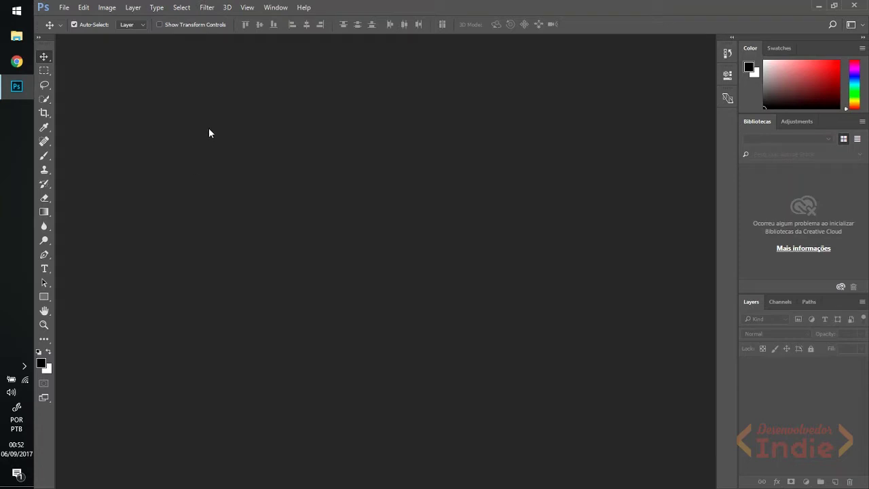
Start a new document 80 pixels wide and 100 pixels high in portrait orientation.
click(64, 7)
click(73, 25)
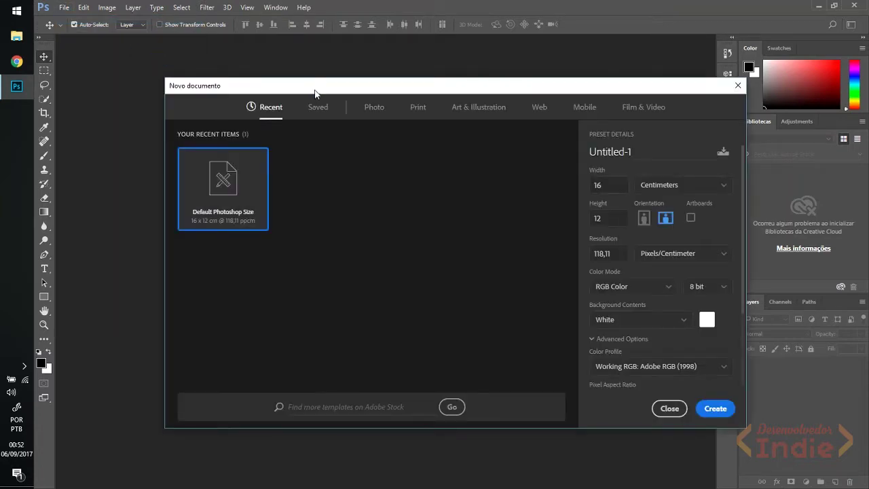
drag(315, 93, 305, 91)
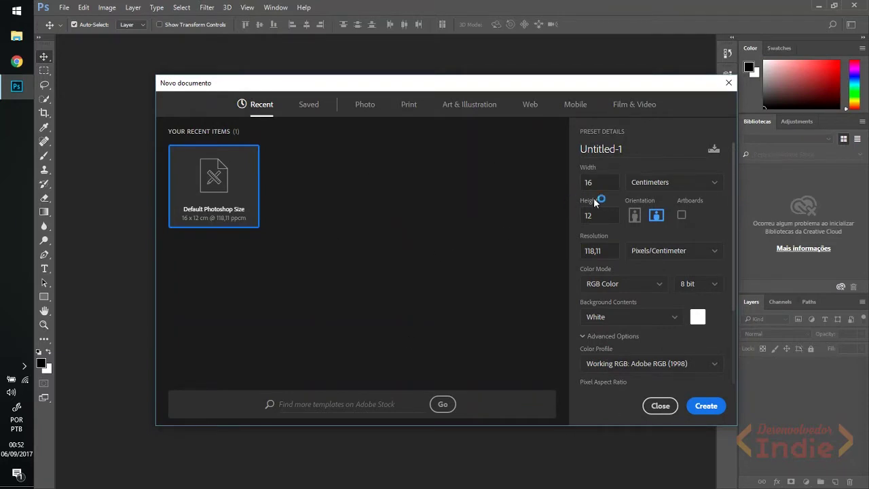
click(670, 182)
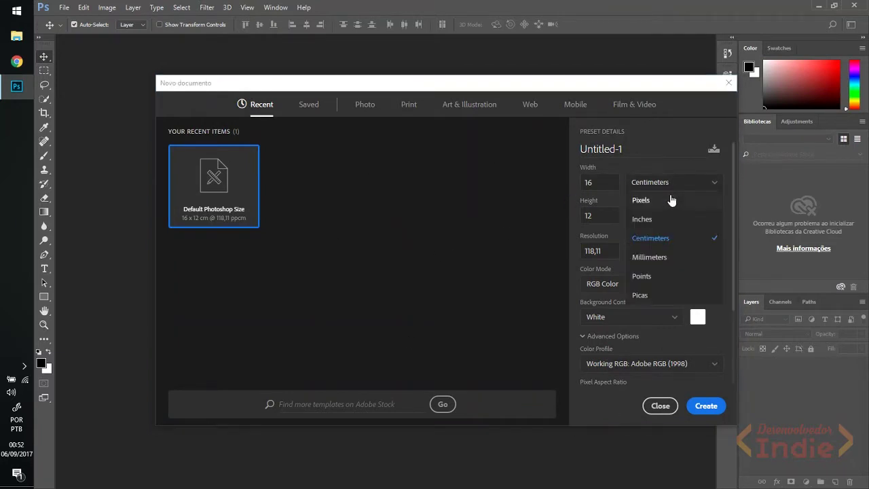
click(666, 207)
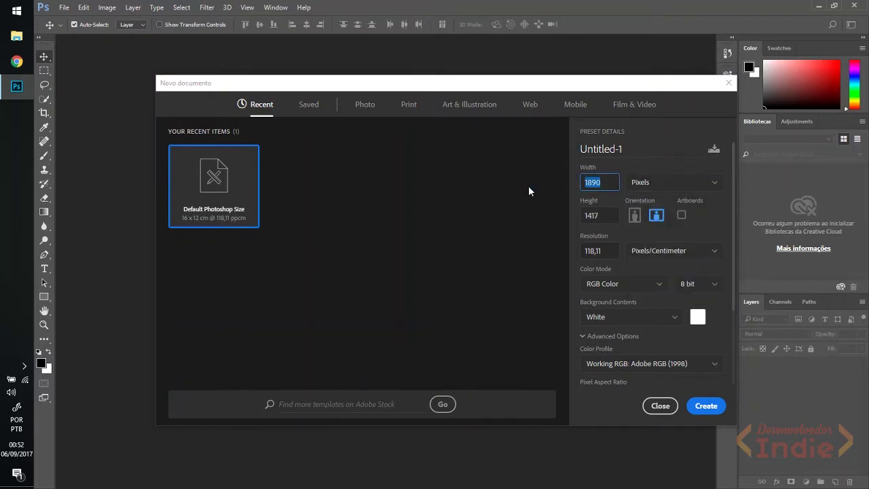
text(800)
key(BackSpace)
key(Tab)
text(80)
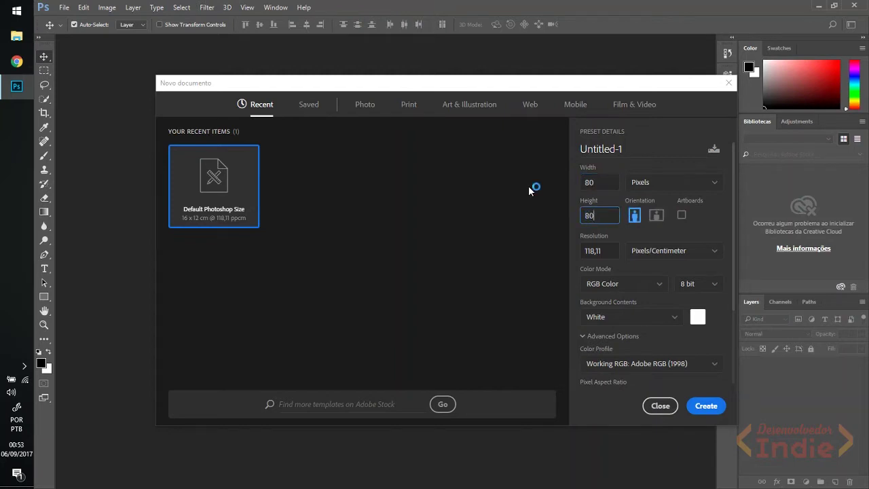
key(BackSpace)
key(BackSpace)
text(100)
click(655, 216)
click(634, 216)
Set the new document's resolution to 72 pixels/inch and keep pixels as the size unit.
click(595, 251)
text(72)
click(648, 252)
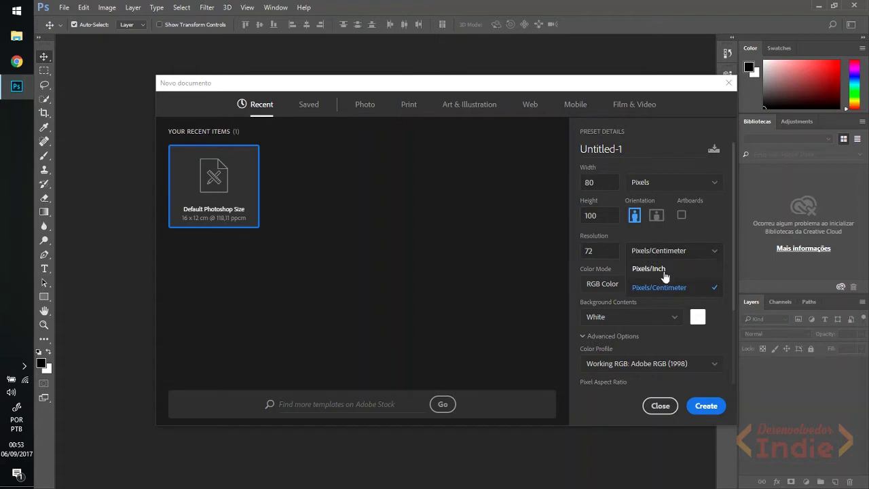
click(665, 271)
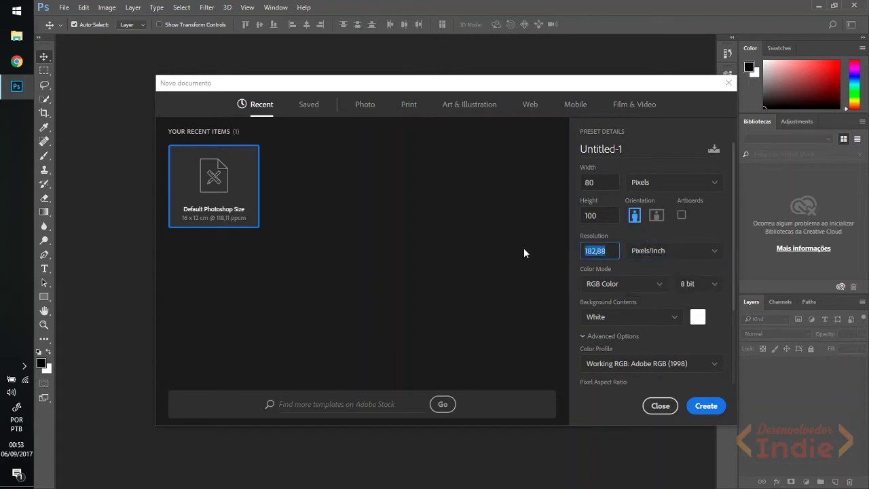
text(72)
click(637, 258)
click(652, 270)
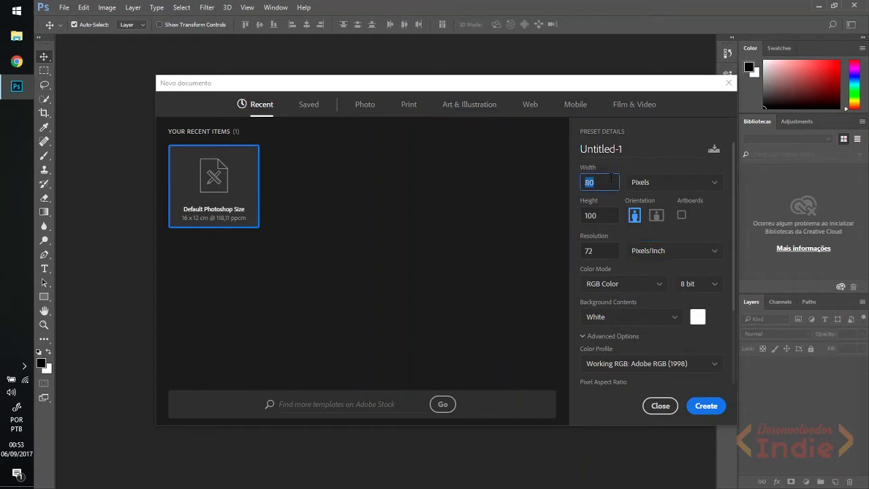
click(642, 182)
click(648, 206)
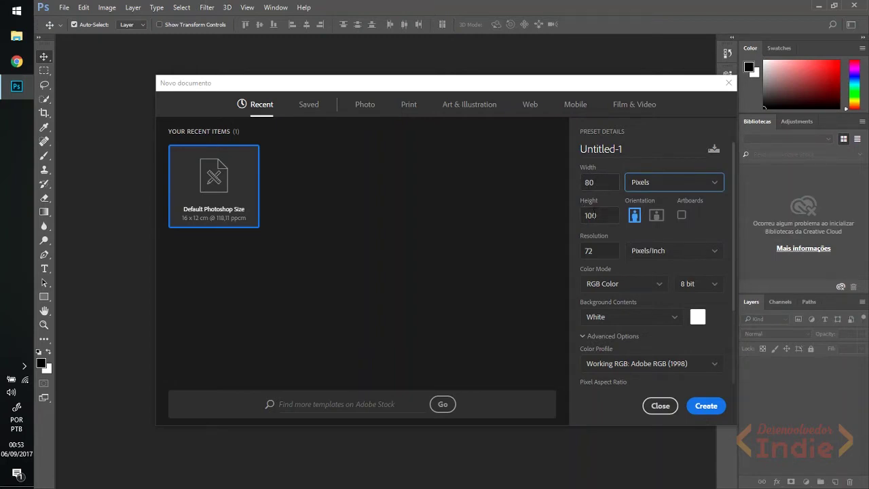
click(664, 184)
click(650, 205)
Review the color mode and bit depth choices for the new document, keeping RGB Color and 8 bit.
click(630, 285)
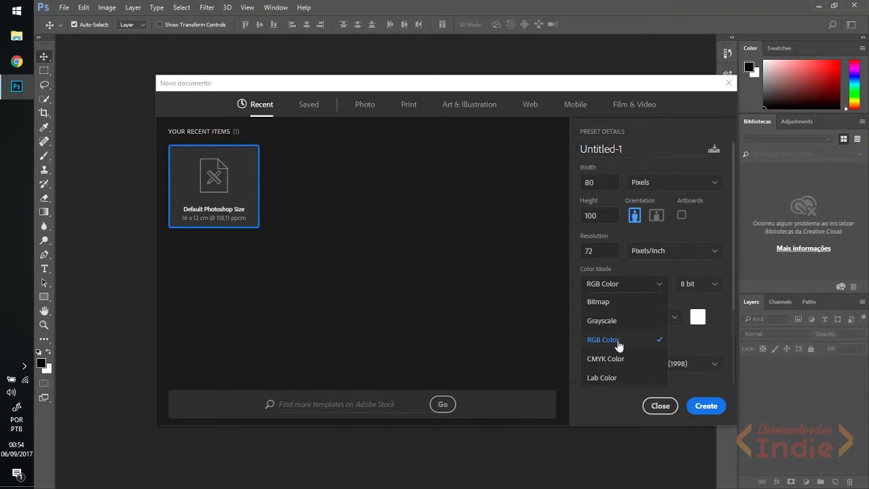
click(616, 285)
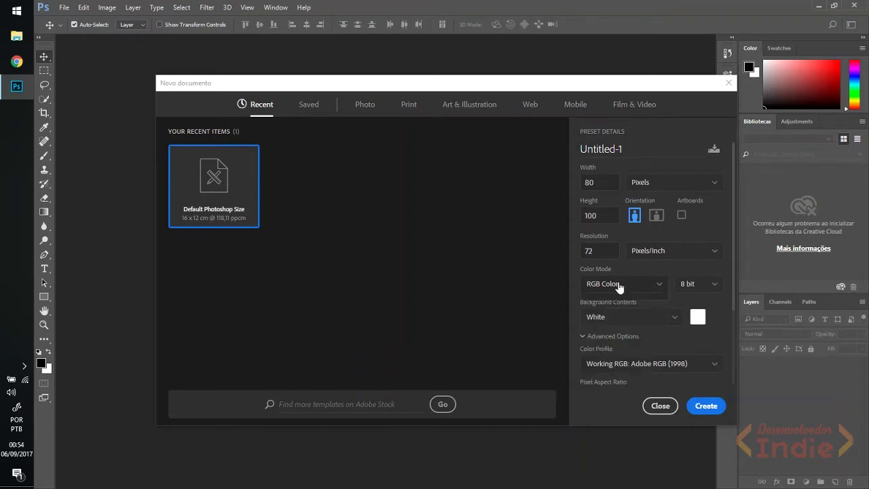
click(605, 287)
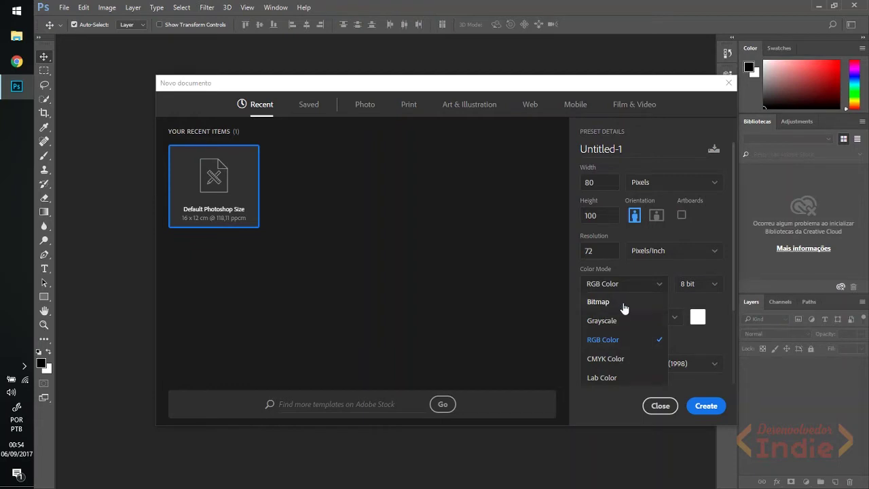
click(639, 268)
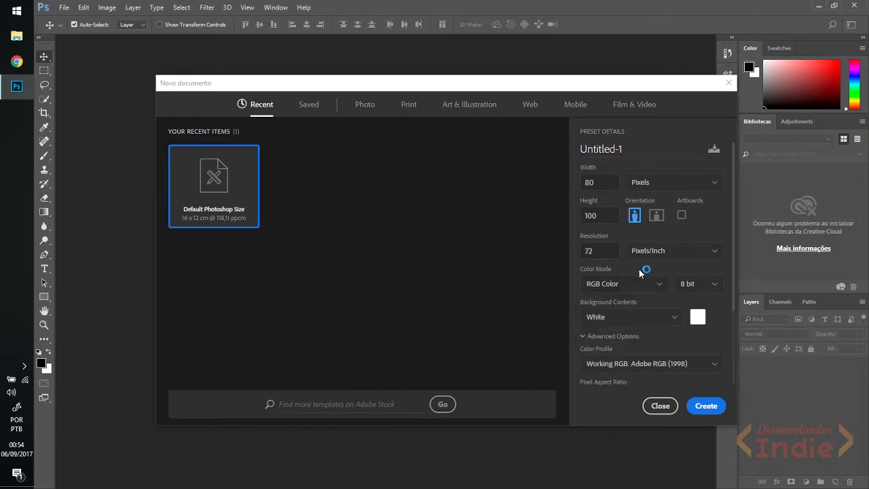
click(704, 287)
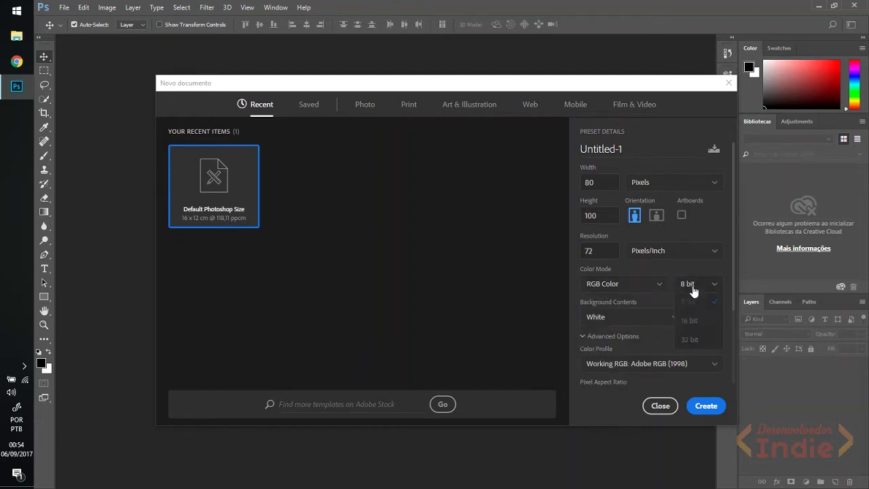
click(696, 292)
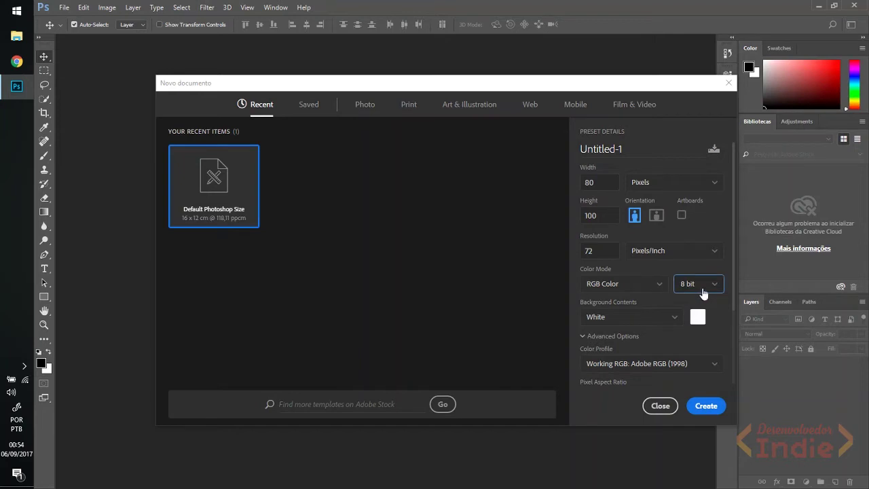
Choose White as the new document's background contents, leaving the custom background color unchanged.
click(626, 321)
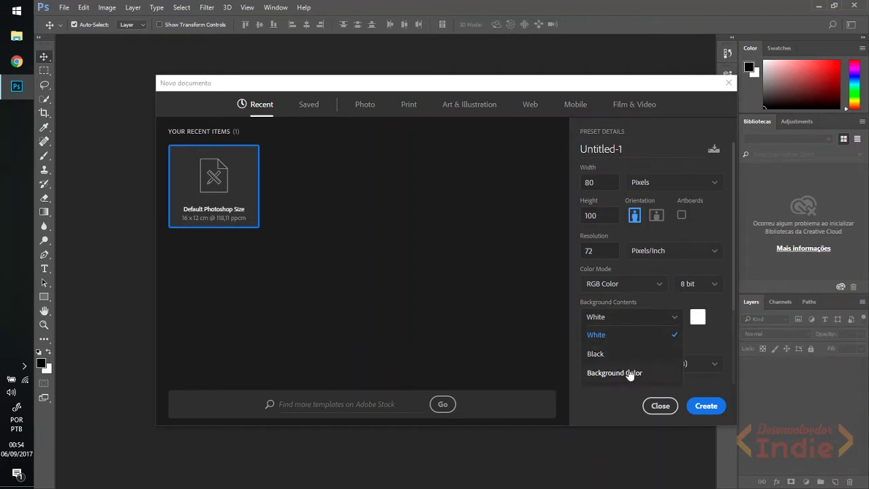
click(633, 336)
click(697, 322)
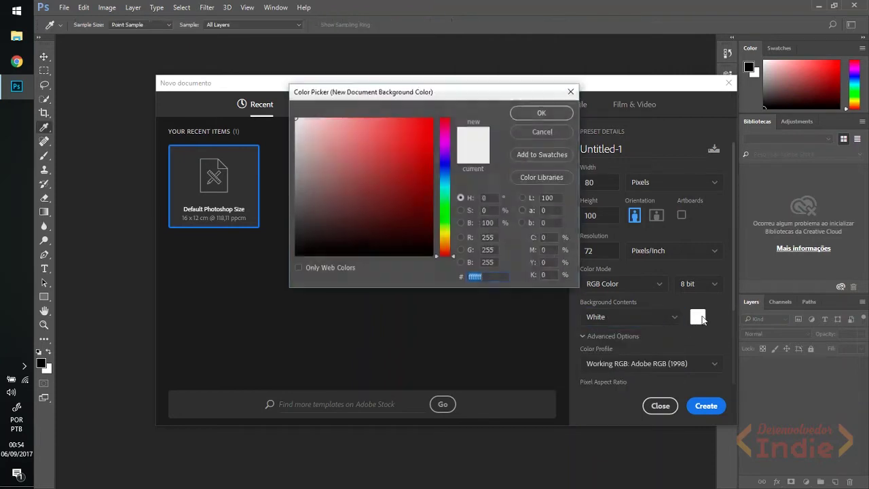
click(557, 132)
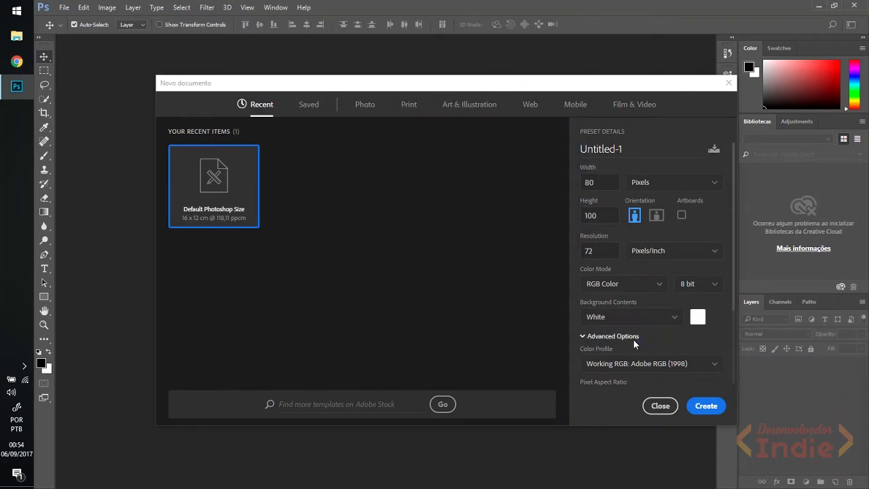
Select Square Pixels as the pixel aspect ratio, keep the Adobe RGB (1998) working profile, and create the document.
scroll(632, 353, down, 3)
click(624, 296)
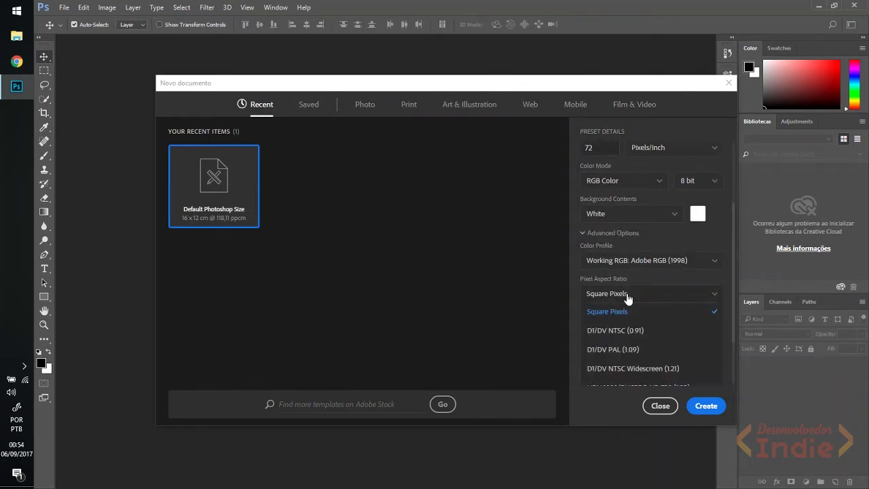
click(598, 312)
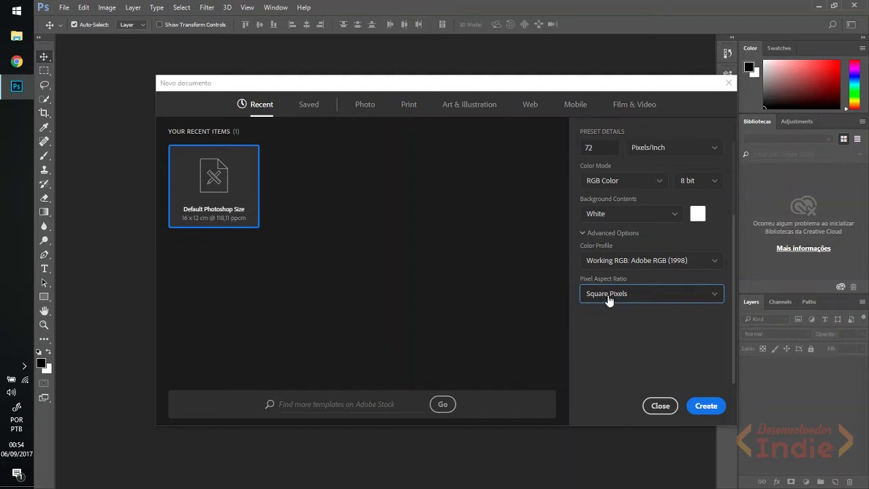
click(657, 265)
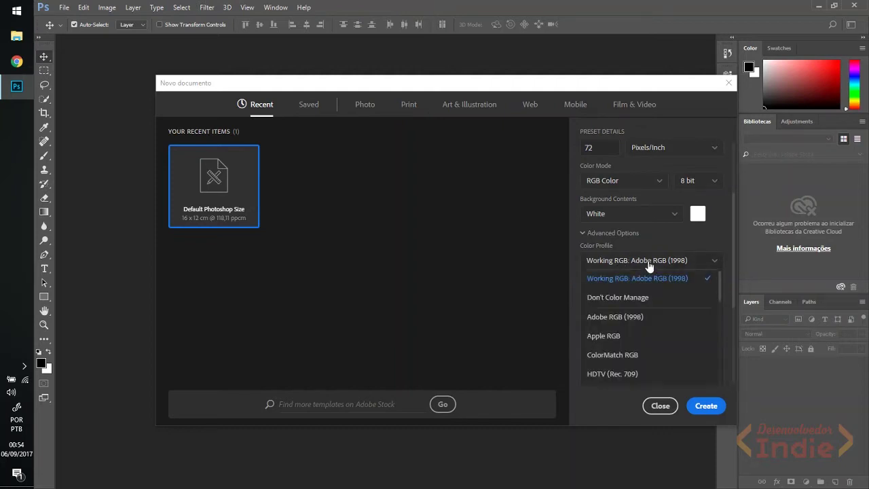
click(649, 264)
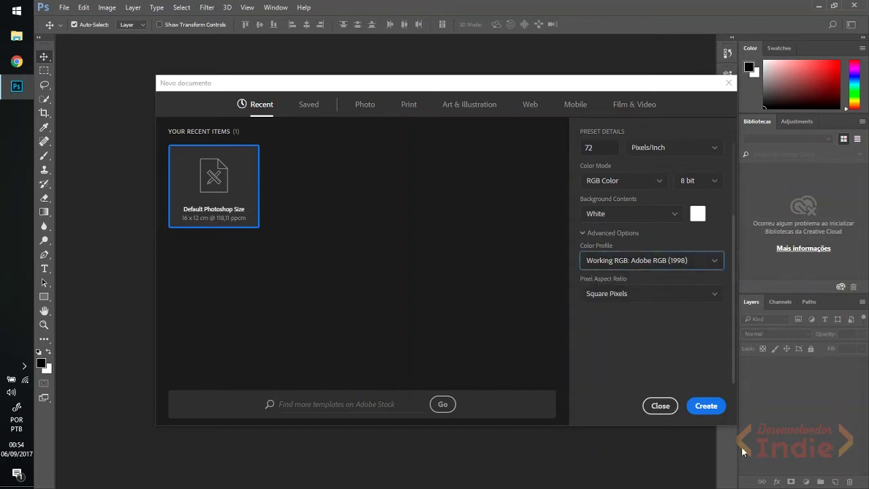
click(709, 409)
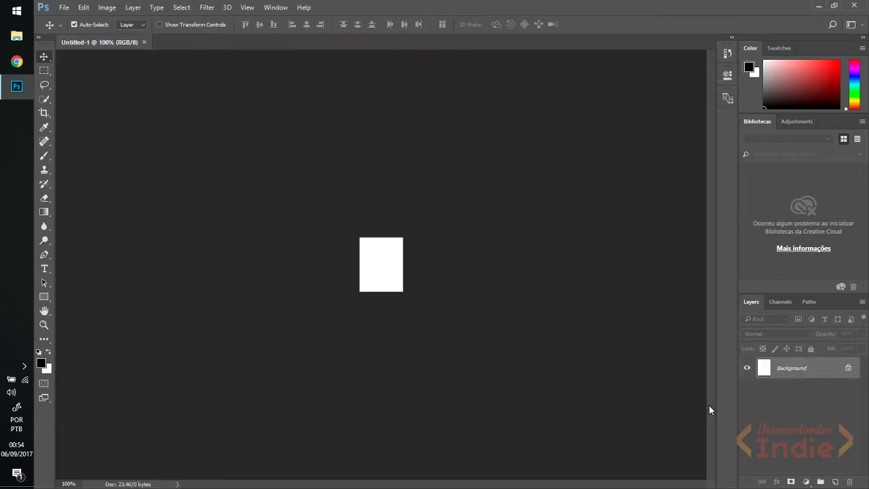
Close the Color, Libraries and Layers panel groups.
key(ctrl+0)
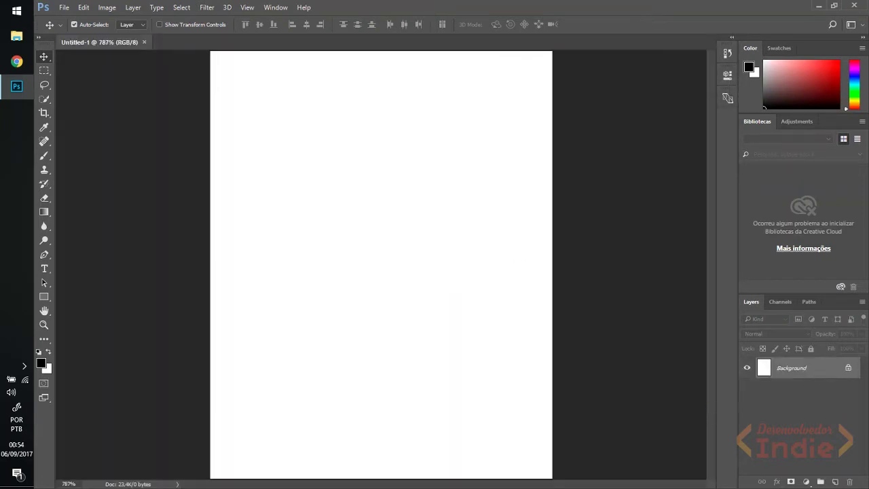
click(863, 36)
click(863, 37)
click(861, 49)
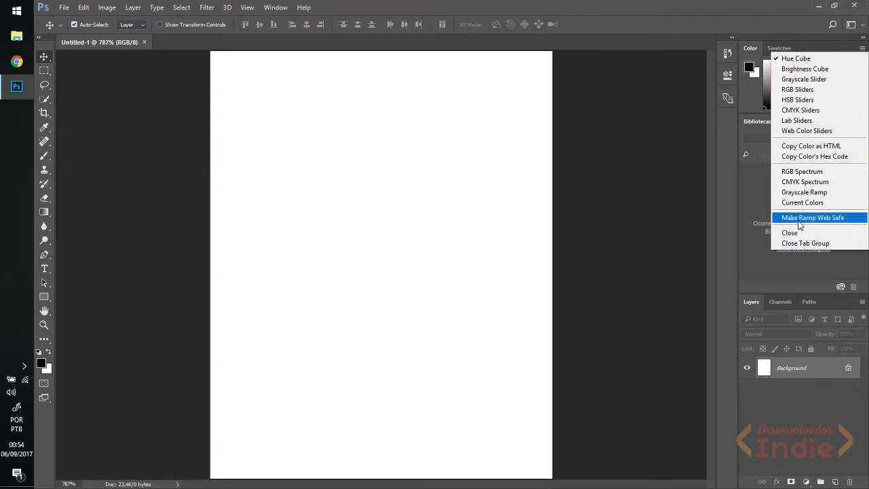
click(805, 243)
click(861, 50)
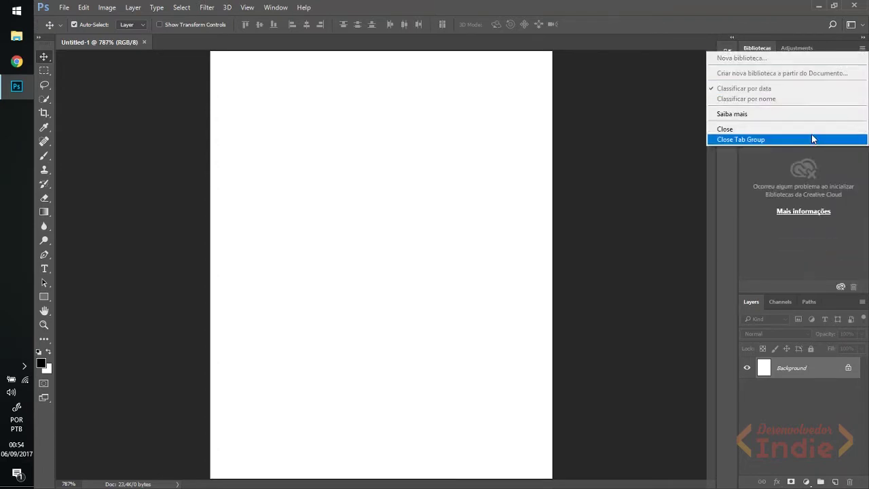
click(812, 138)
click(862, 49)
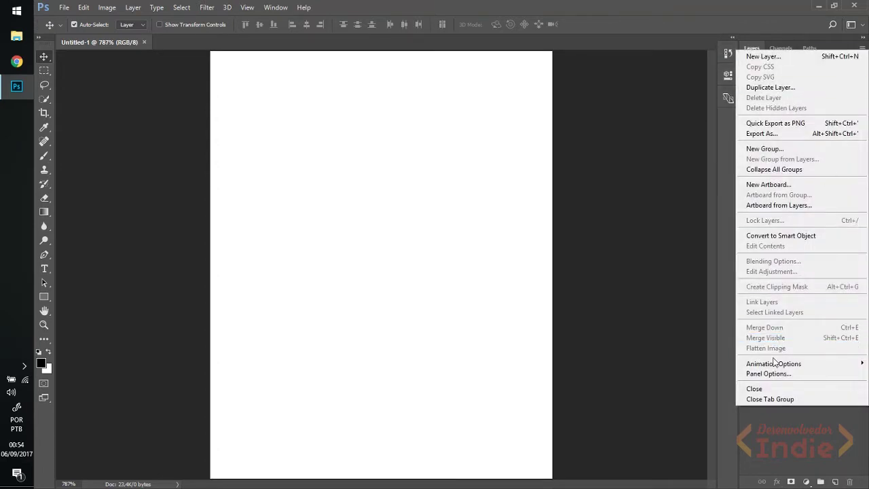
click(769, 399)
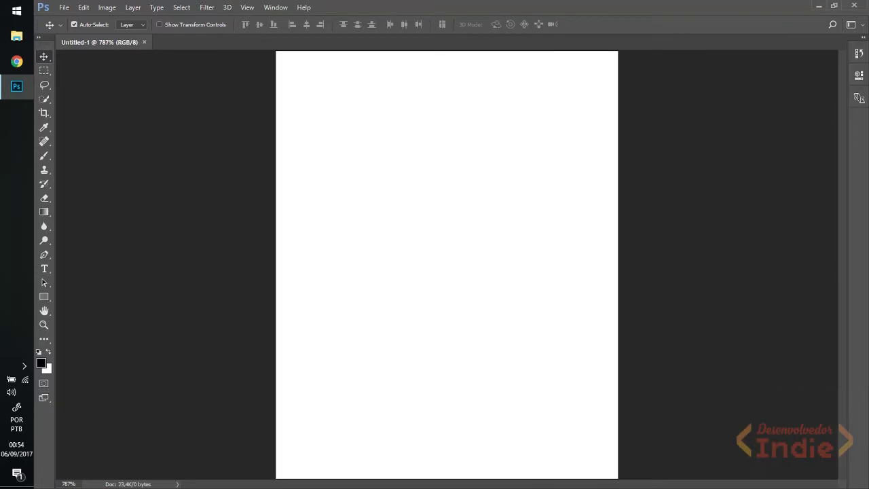
Expand the collapsed panel dock and close its remaining groups, including Properties and Device Preview.
click(863, 37)
click(862, 49)
click(809, 159)
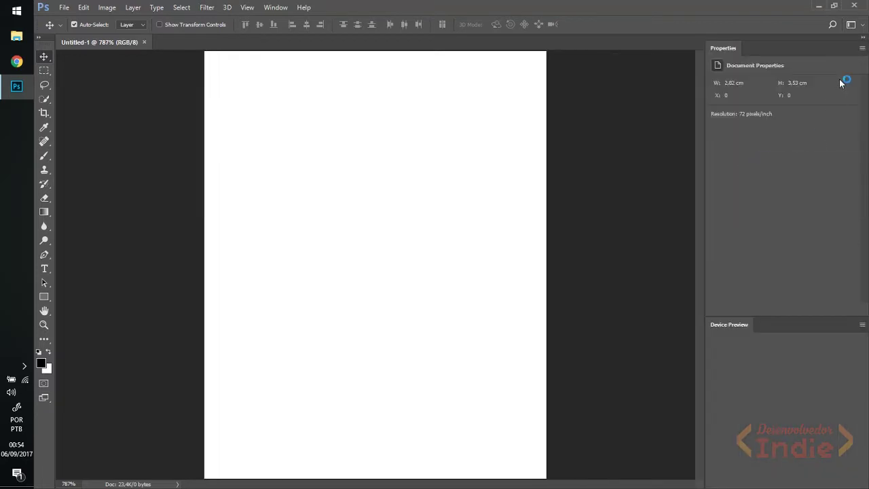
click(862, 49)
click(841, 62)
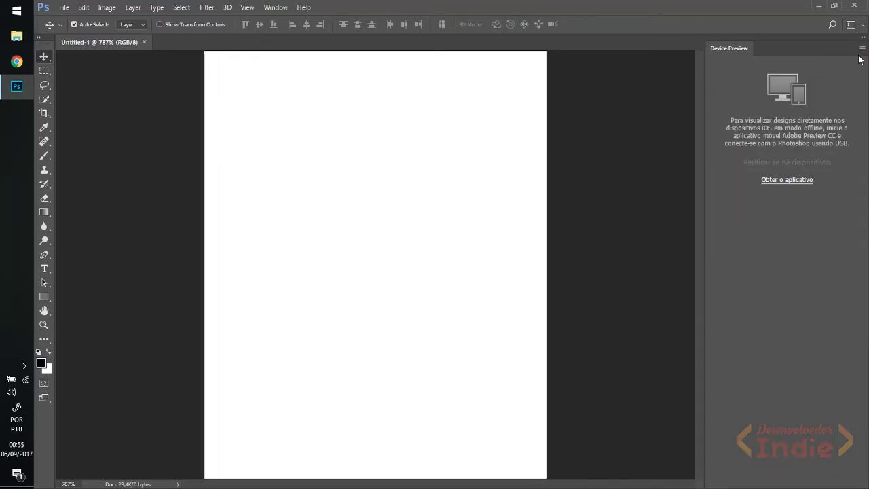
click(863, 48)
click(844, 65)
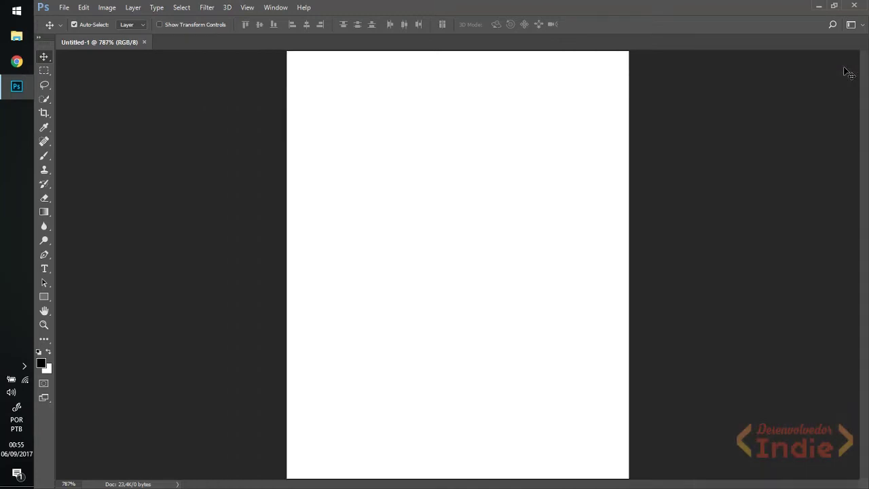
Save the cleared panel layout as a new workspace named "Pixel Art".
click(852, 25)
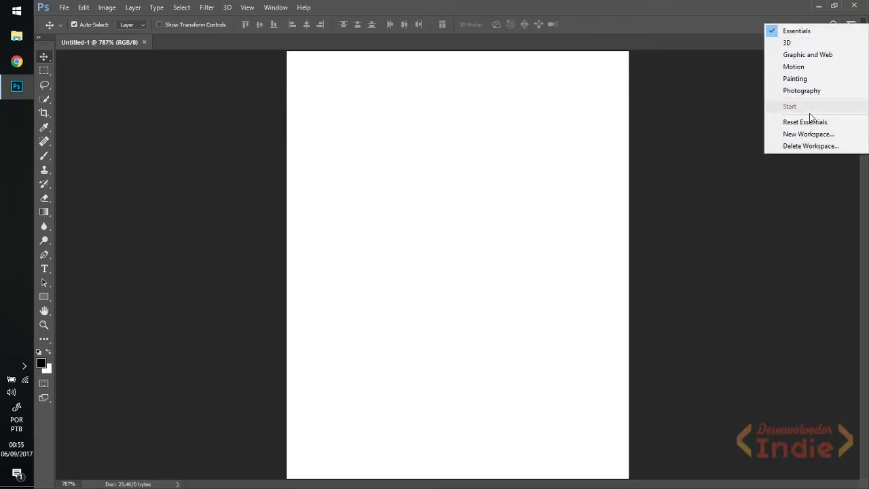
click(807, 135)
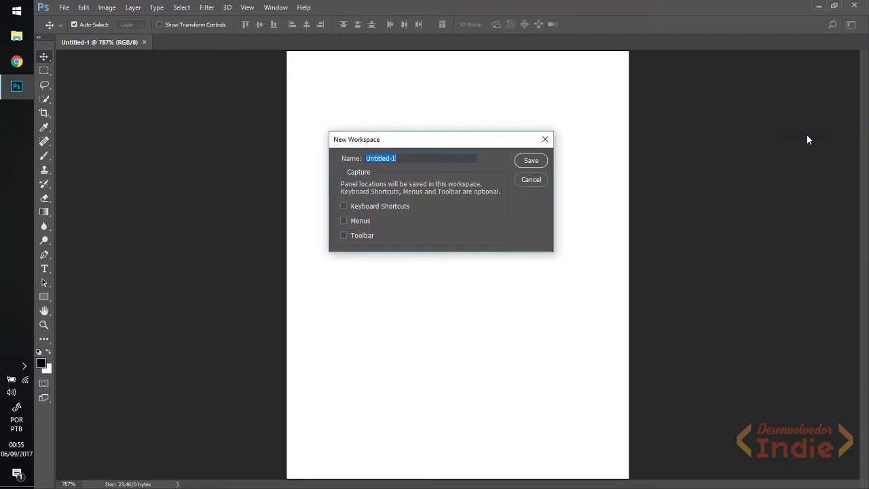
text(Pixel Art)
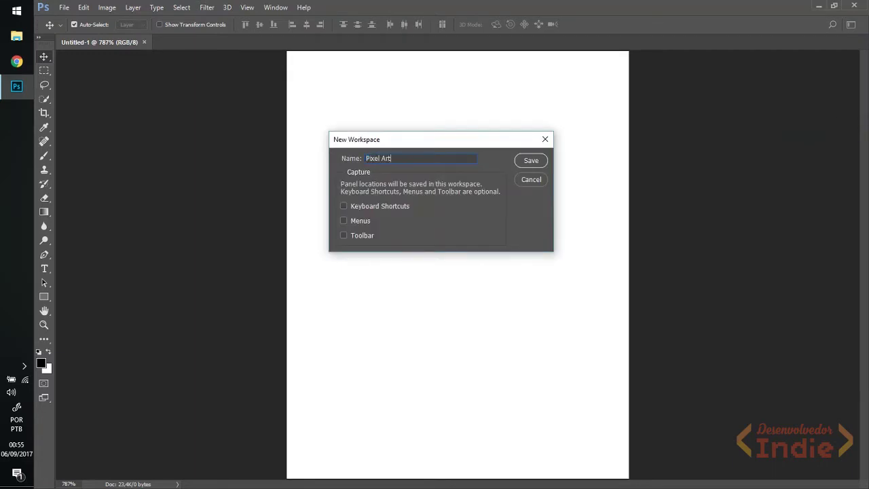
click(532, 161)
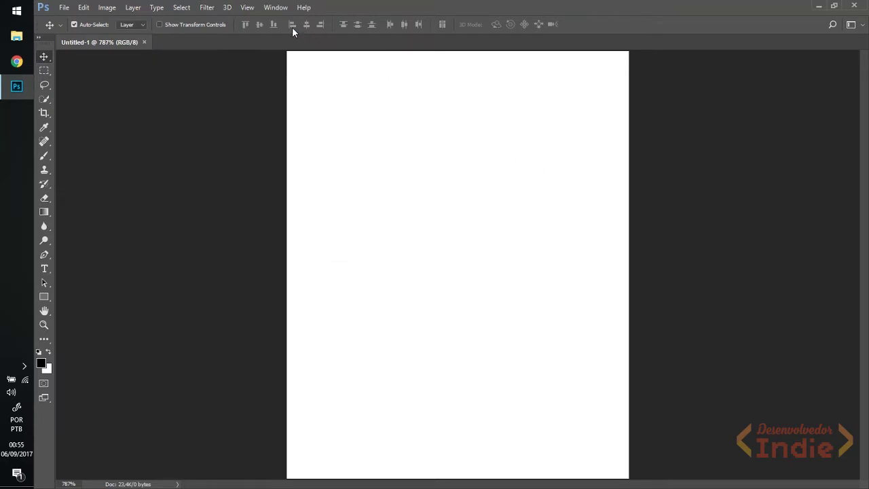
Show the Layers panel group, check its Channels and Paths panels, and bring Layers back to the front.
click(275, 8)
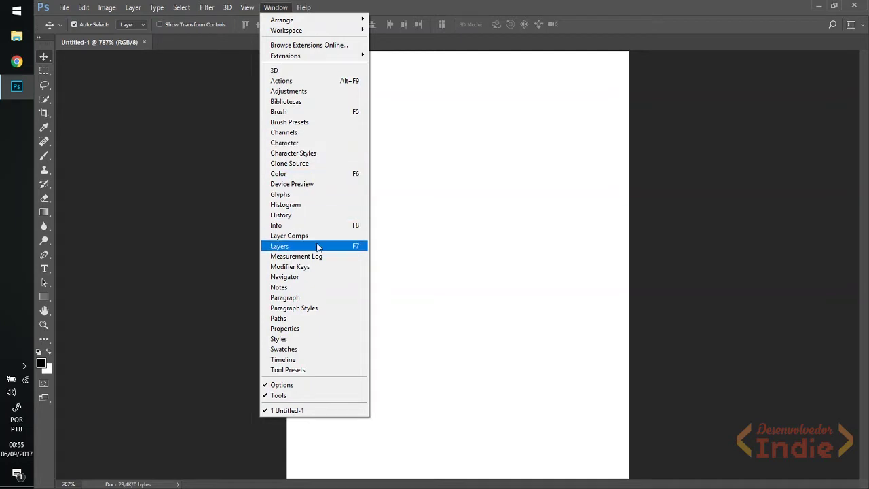
click(664, 180)
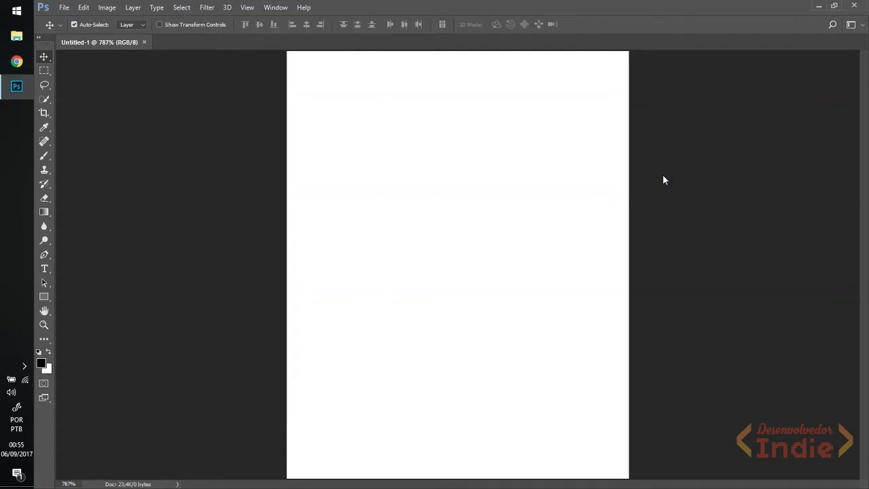
key(F7)
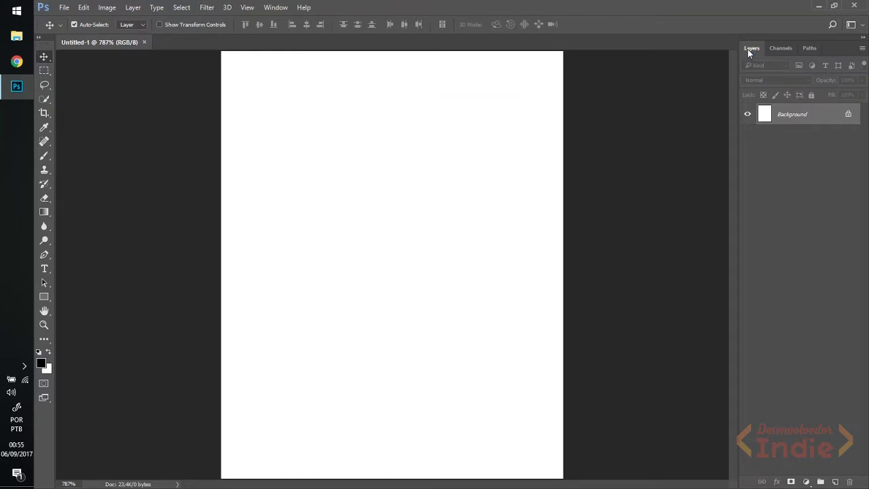
click(774, 48)
click(807, 49)
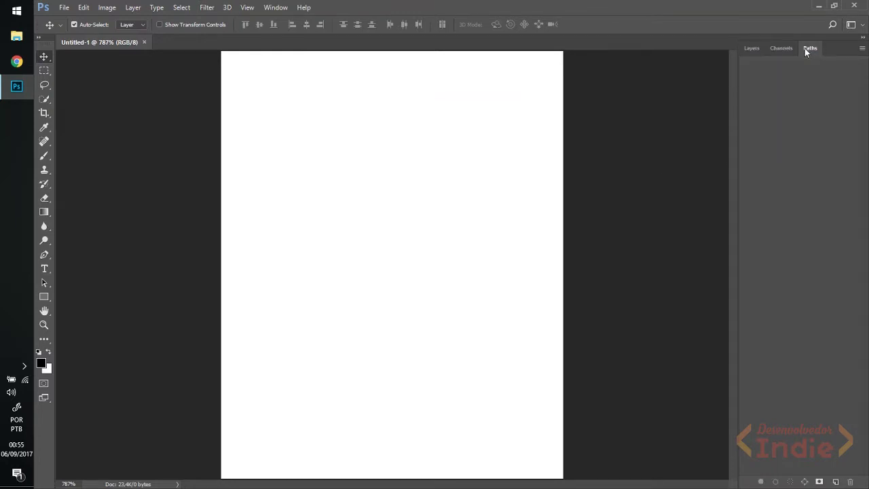
click(751, 48)
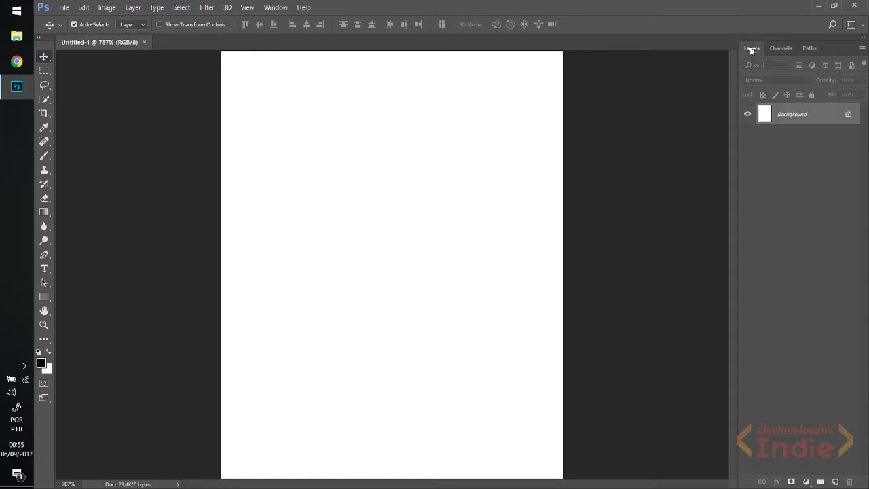
Show the Info panel and reorder its group so that Info comes before Properties.
click(285, 8)
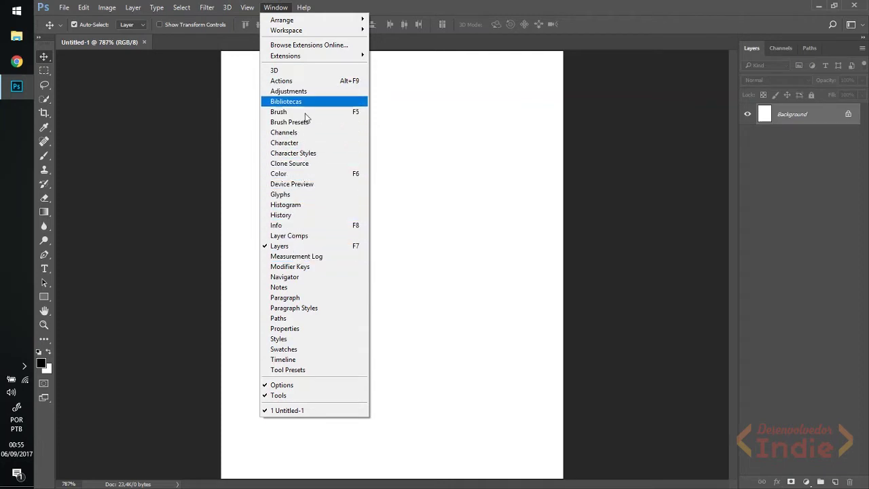
click(292, 224)
click(634, 49)
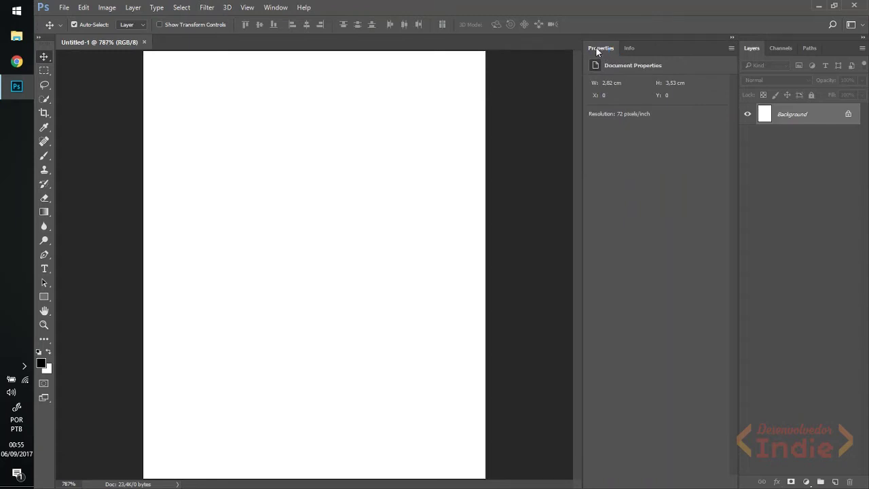
click(623, 45)
click(604, 46)
mouse_move(627, 48)
mouse_down()
mouse_move(592, 49)
mouse_move(614, 38)
mouse_move(610, 46)
mouse_up()
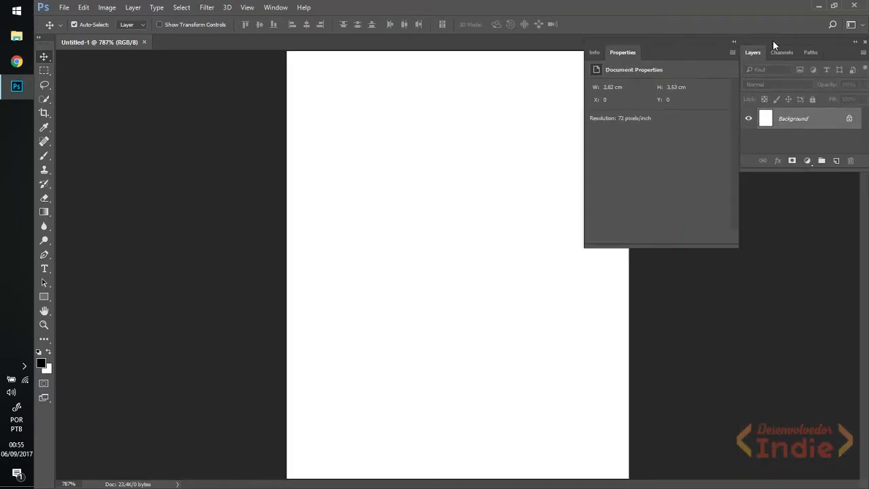
Dock the Info and Properties group above Layers, reduce its height, and bring Info to the front.
drag(774, 45, 809, 71)
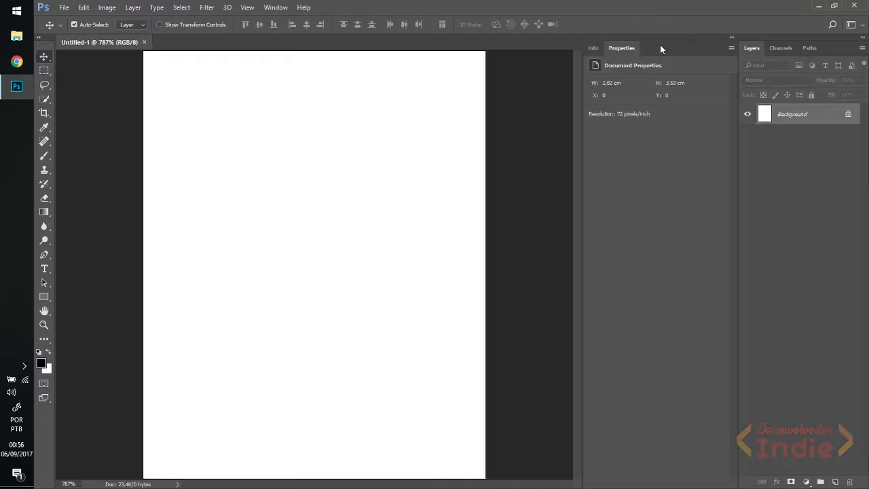
drag(663, 45, 776, 44)
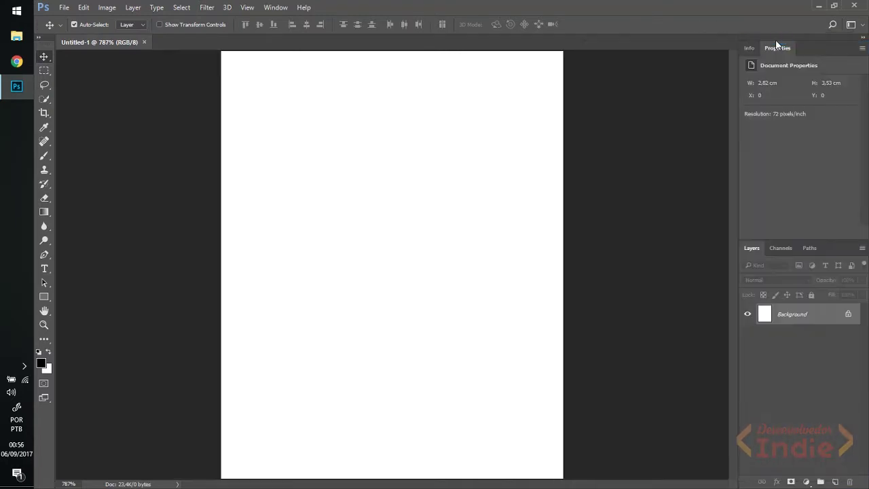
drag(773, 238, 784, 150)
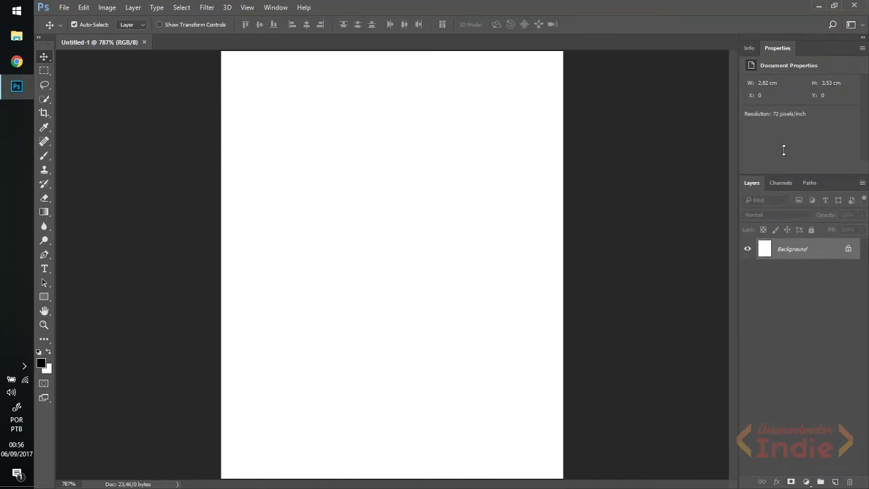
click(751, 48)
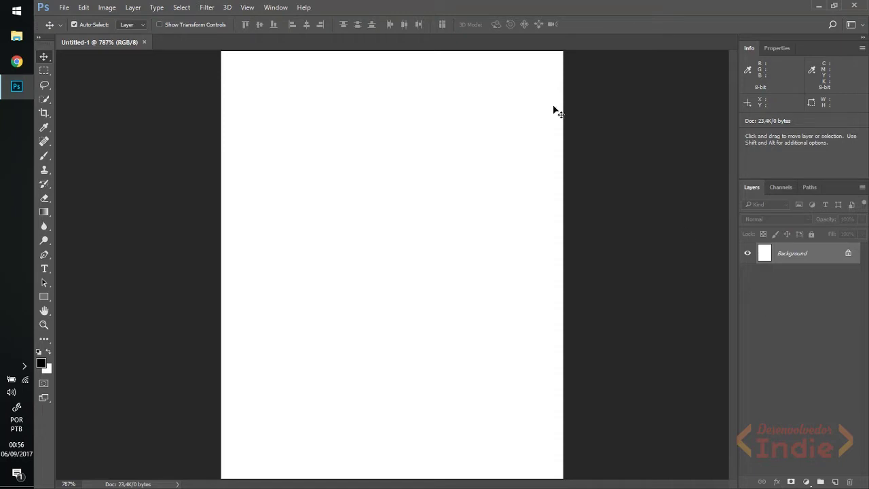
Show the Color and Swatches panels as one group above Info, with Color in front.
click(275, 6)
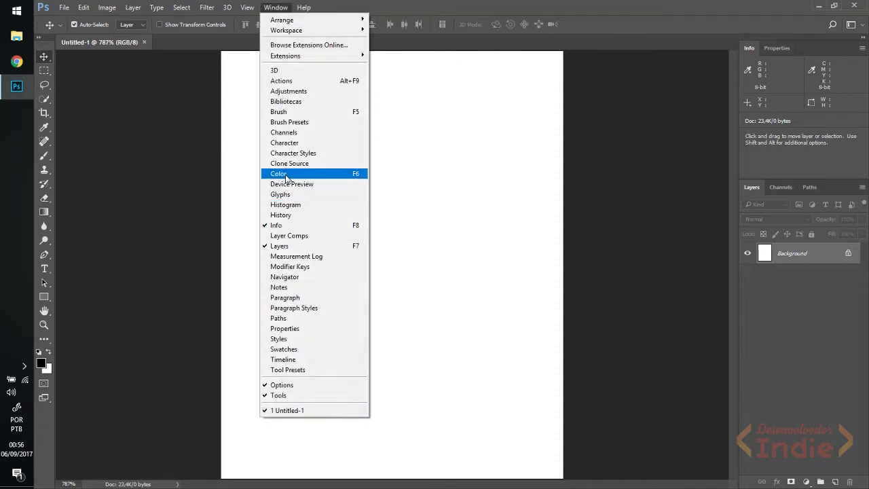
click(667, 103)
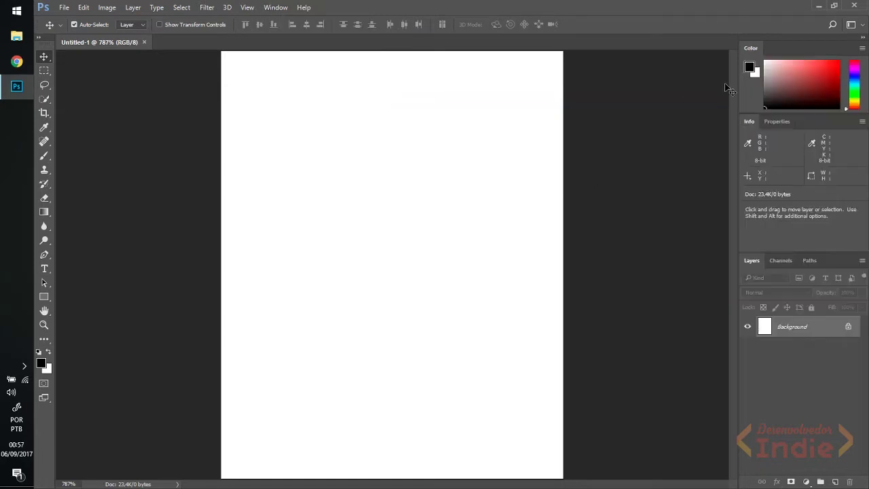
click(276, 7)
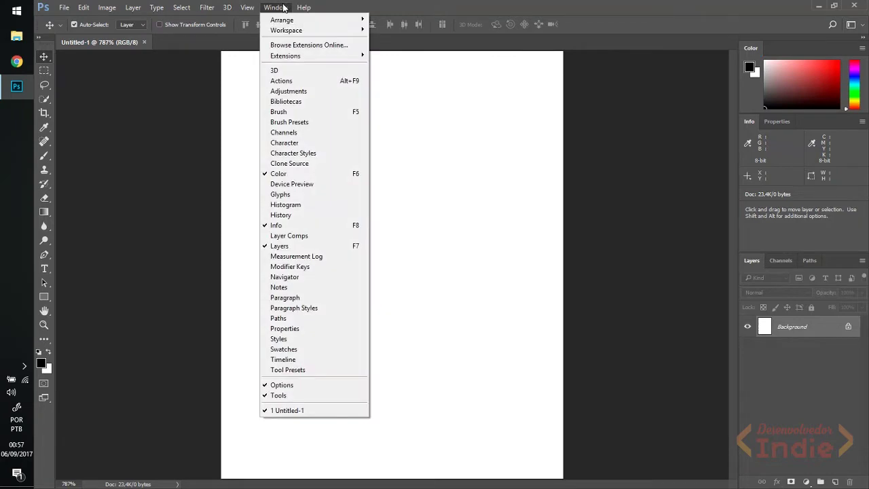
click(301, 349)
click(751, 49)
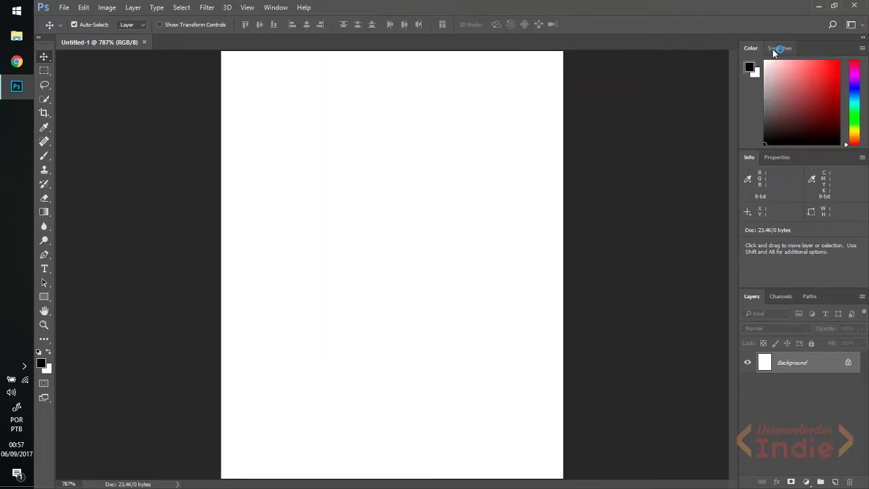
Move the Color and Swatches group into its own column beside Info, dock Swatches below Color, and enlarge Swatches.
drag(814, 50, 733, 82)
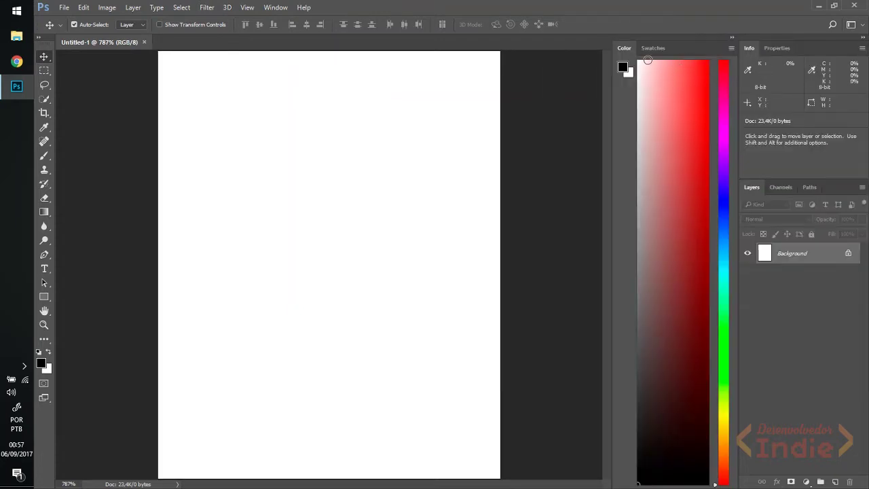
drag(652, 51, 639, 469)
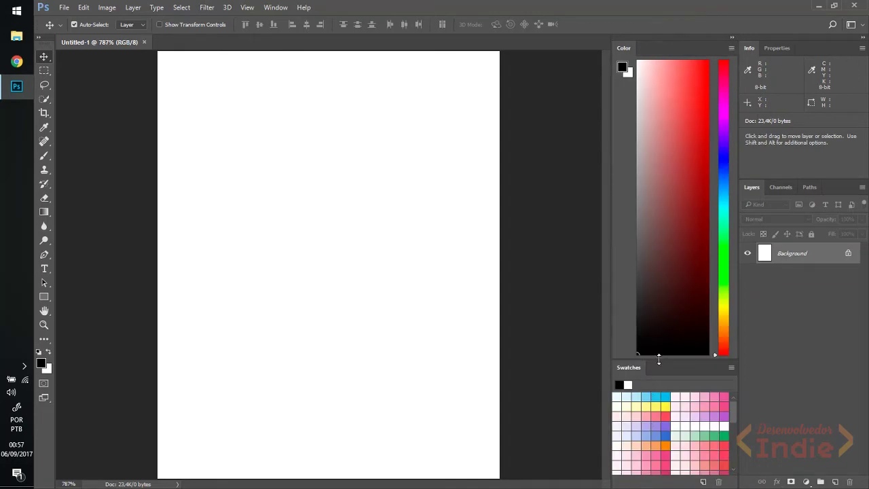
drag(659, 358, 661, 330)
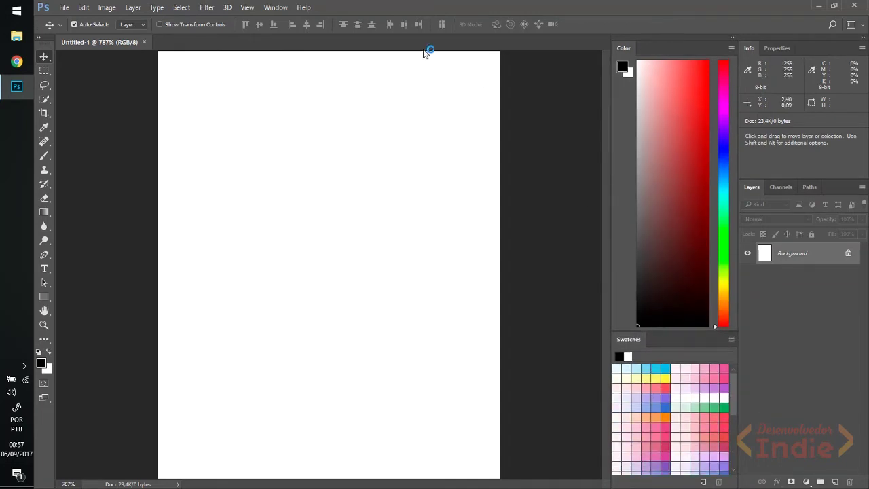
Show the History panel, dock it above Color in the same column, and increase its height.
click(283, 9)
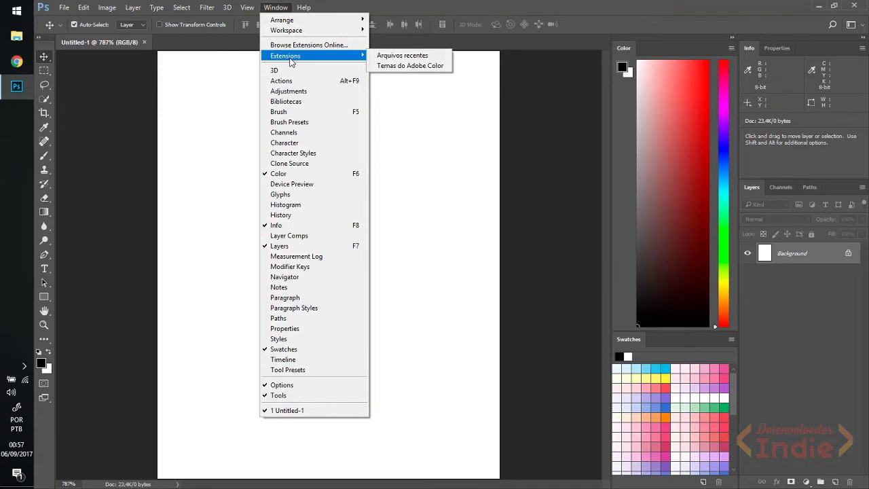
click(296, 214)
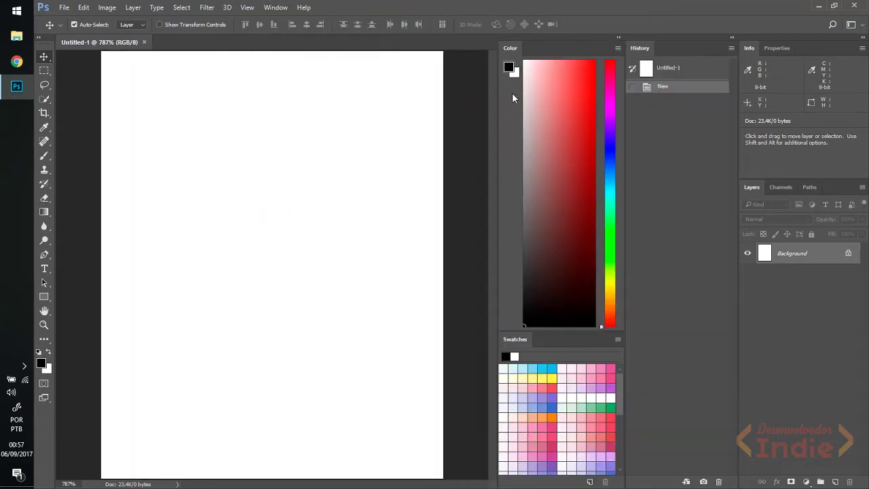
drag(645, 47, 552, 40)
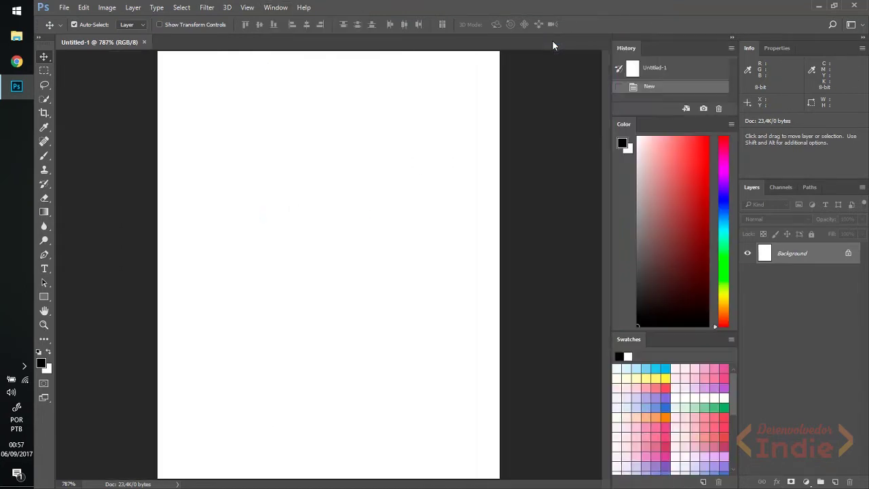
drag(648, 116, 647, 247)
Add the Actions panel to the History group and bring History back to the front.
click(274, 8)
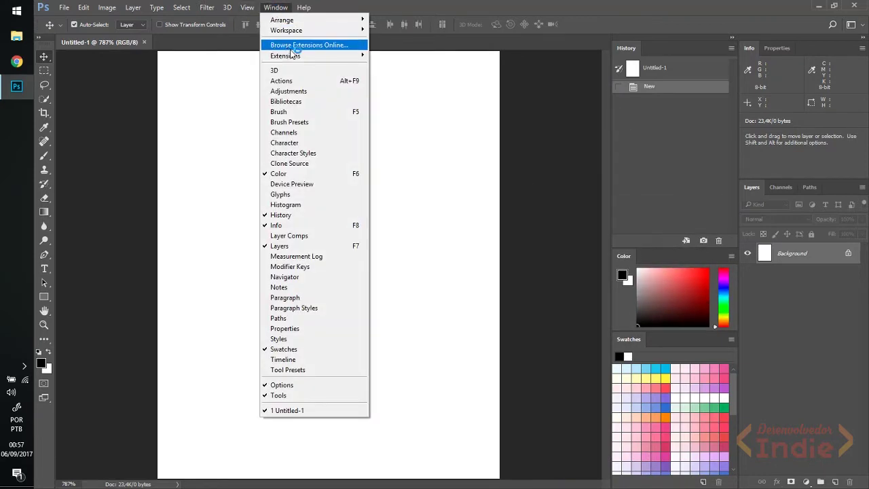
click(296, 81)
click(627, 48)
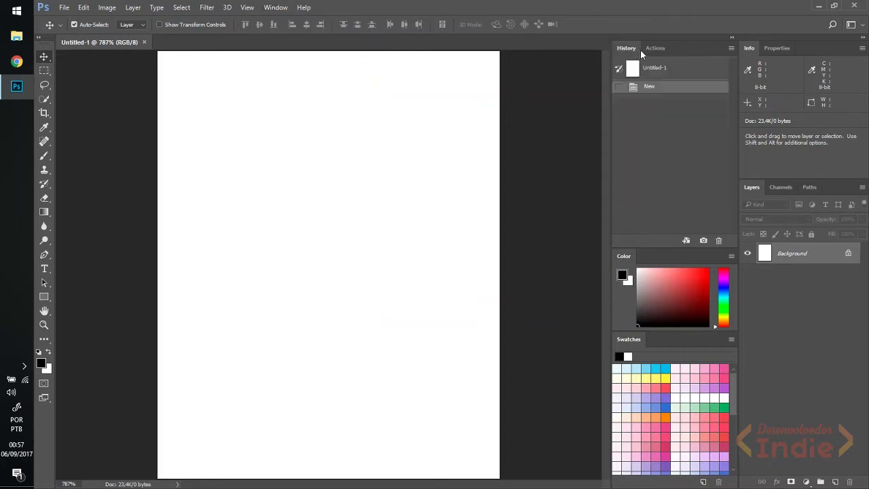
click(651, 49)
click(625, 48)
Shorten the History and Actions group, enlarge Swatches, and look through the Default Actions before returning to History.
drag(657, 247, 654, 208)
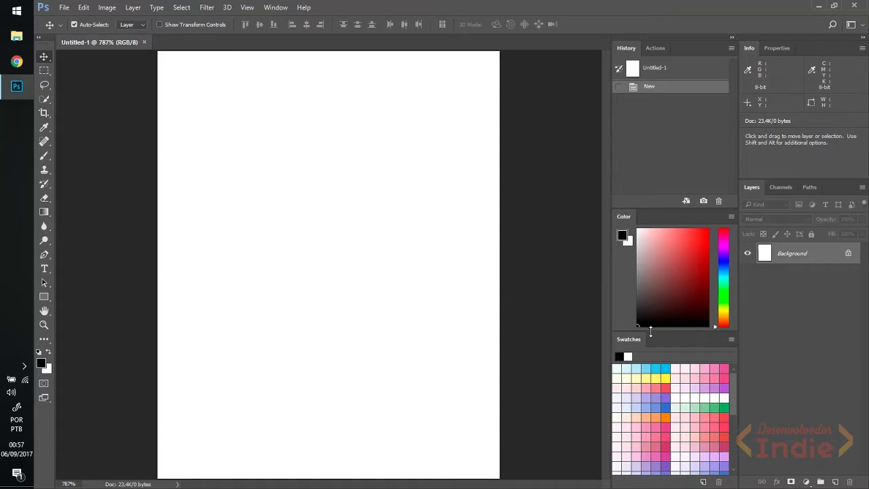
drag(649, 326, 650, 307)
click(653, 48)
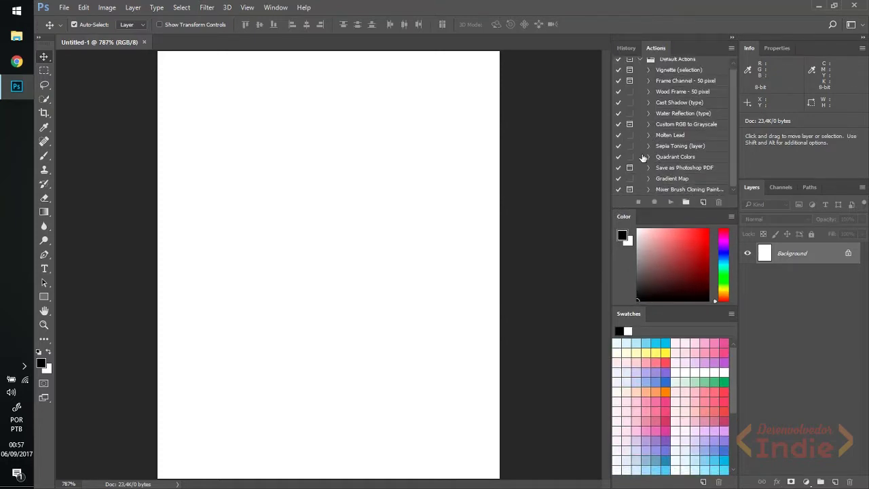
scroll(643, 142, up, 1)
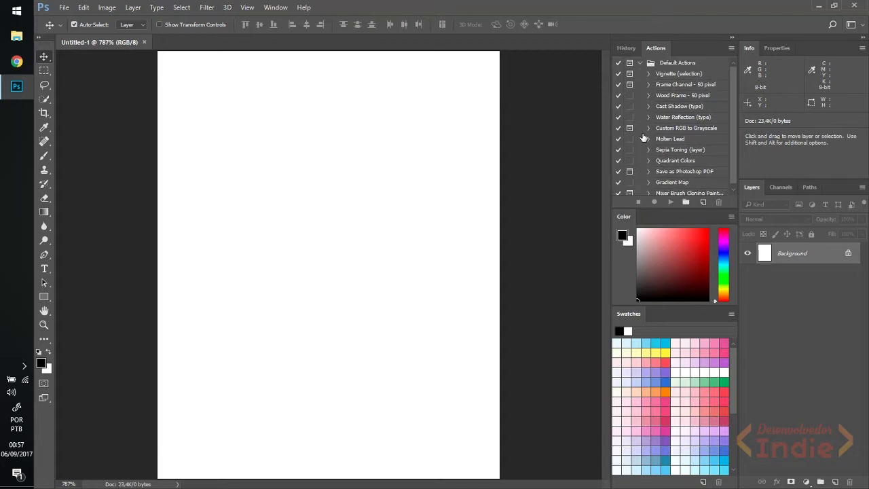
click(629, 53)
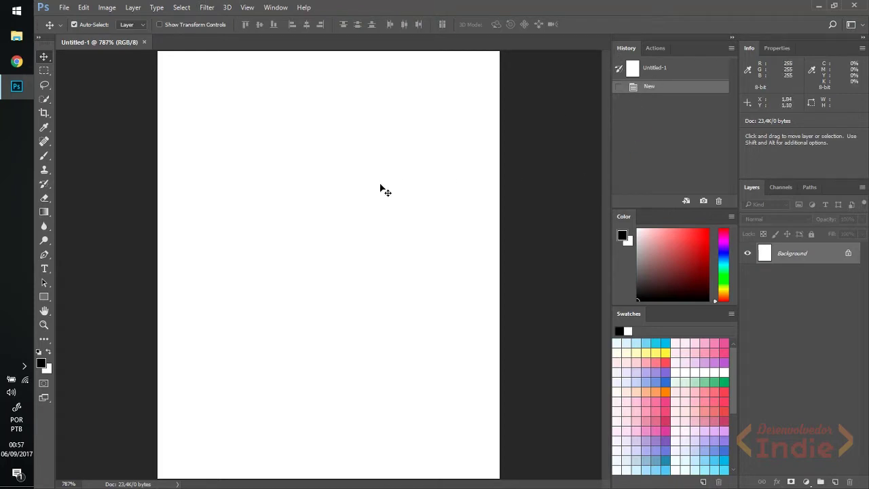
Paint two test strokes with the Brush tool, step back through their history states, and delete those states.
key(b)
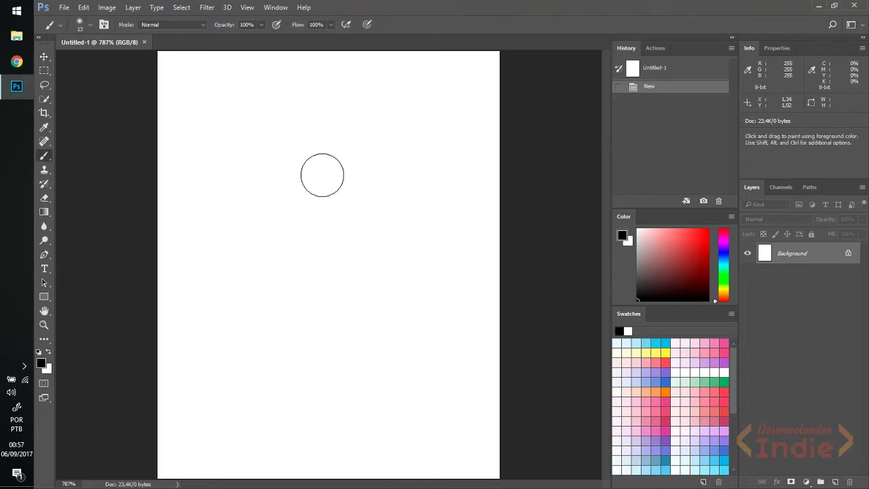
drag(287, 165, 322, 241)
mouse_move(426, 155)
mouse_down()
mouse_move(442, 227)
mouse_move(407, 319)
mouse_up()
click(666, 99)
click(664, 88)
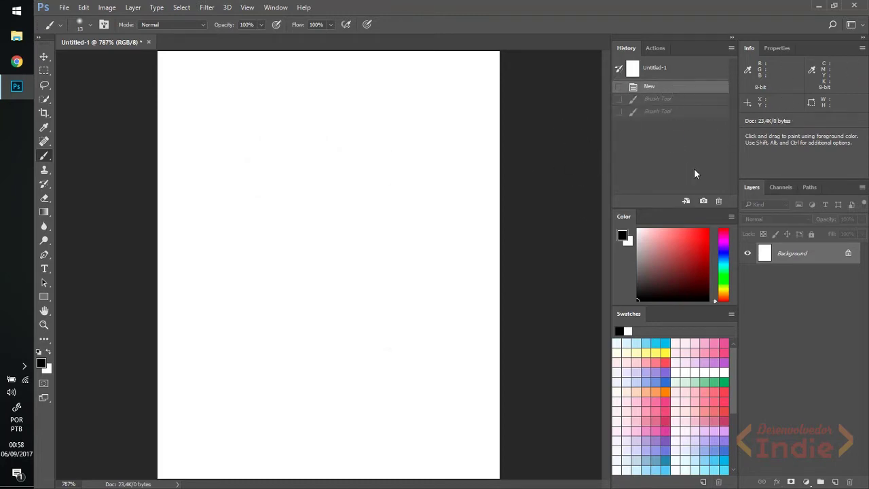
click(656, 99)
click(718, 201)
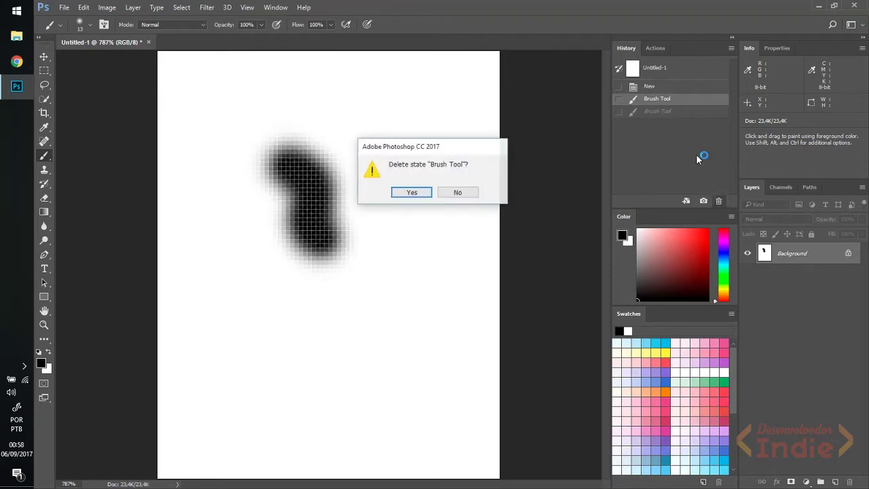
click(411, 192)
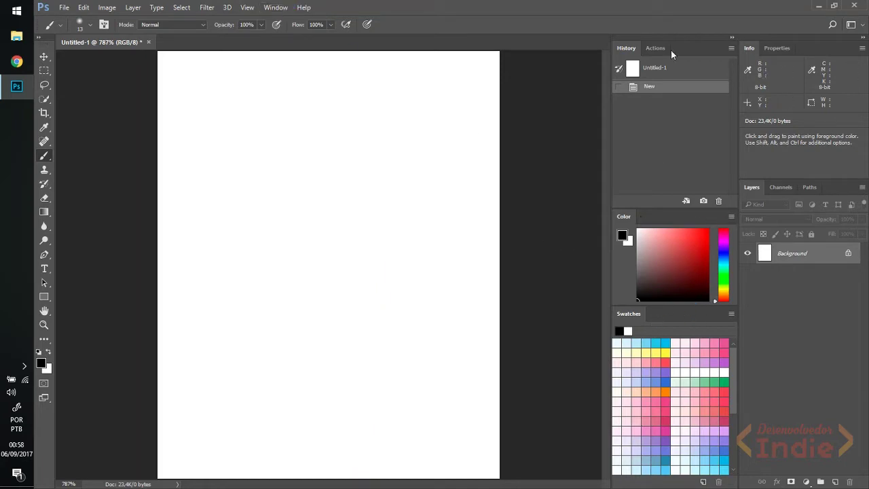
Switch the Color panel to HSB Sliders and set the foreground to hue 99°, saturation 35% and brightness 38%.
click(730, 216)
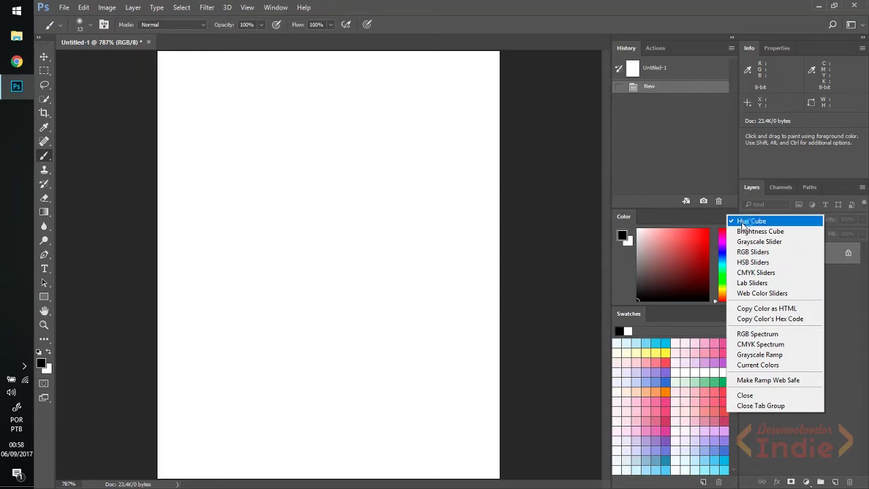
click(753, 262)
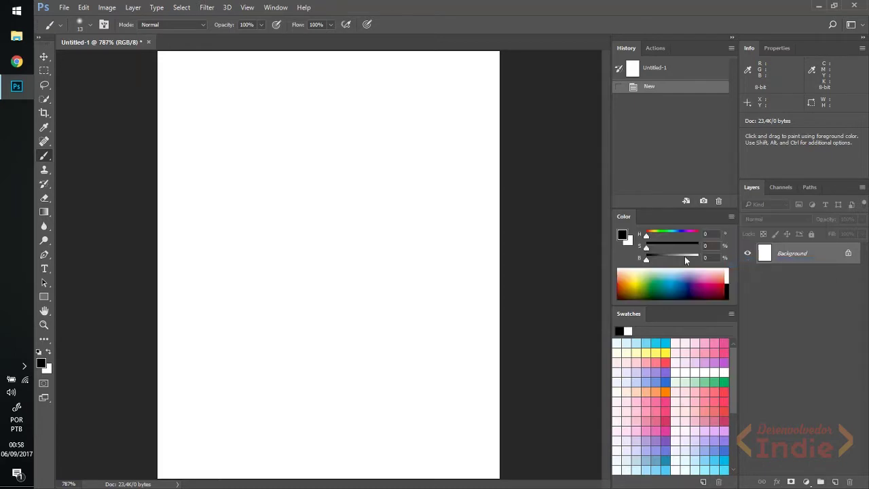
mouse_move(657, 241)
mouse_down()
mouse_move(666, 266)
mouse_move(674, 238)
mouse_move(661, 238)
mouse_up()
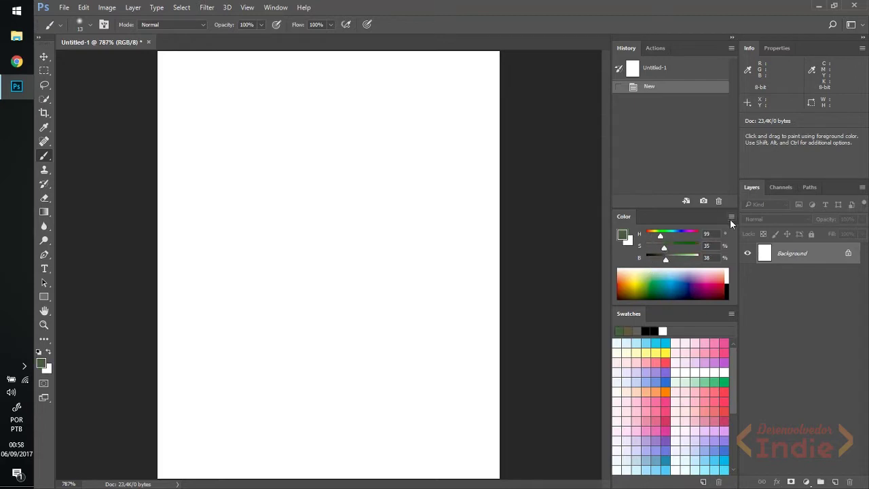
Try the CMYK Spectrum for the Color panel's ramp, then restore the RGB Spectrum.
click(732, 217)
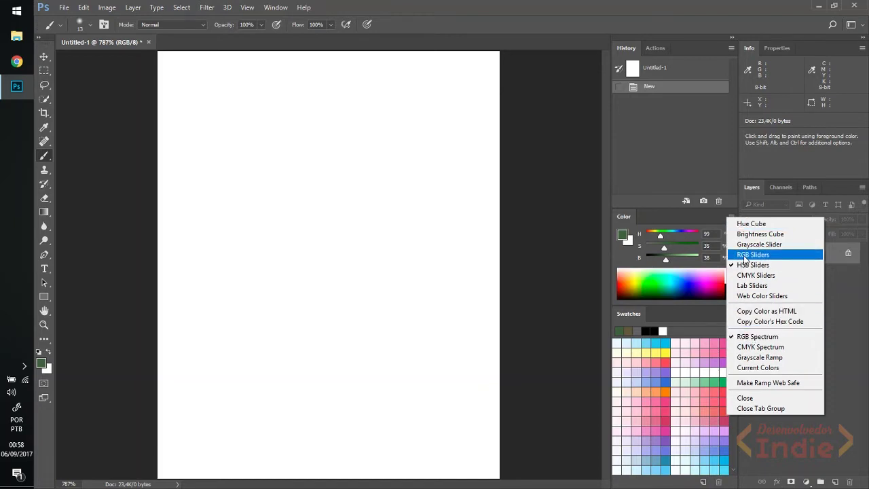
click(756, 349)
click(729, 215)
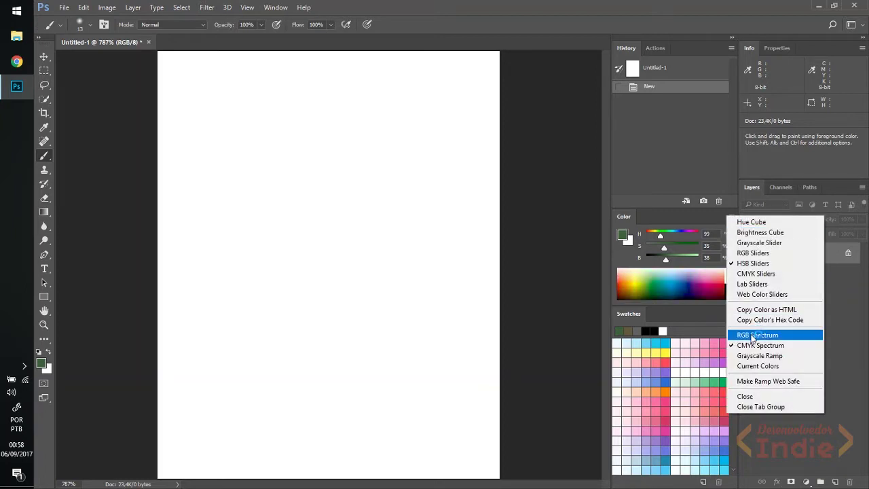
click(752, 335)
Switch the Color panel to Hue Cube and pick a dark green foreground from its color field.
click(732, 216)
click(739, 220)
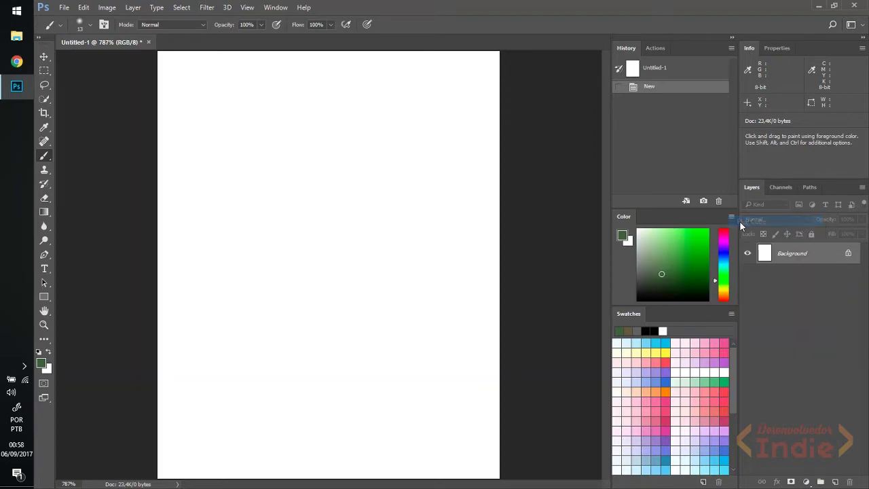
drag(691, 247, 647, 273)
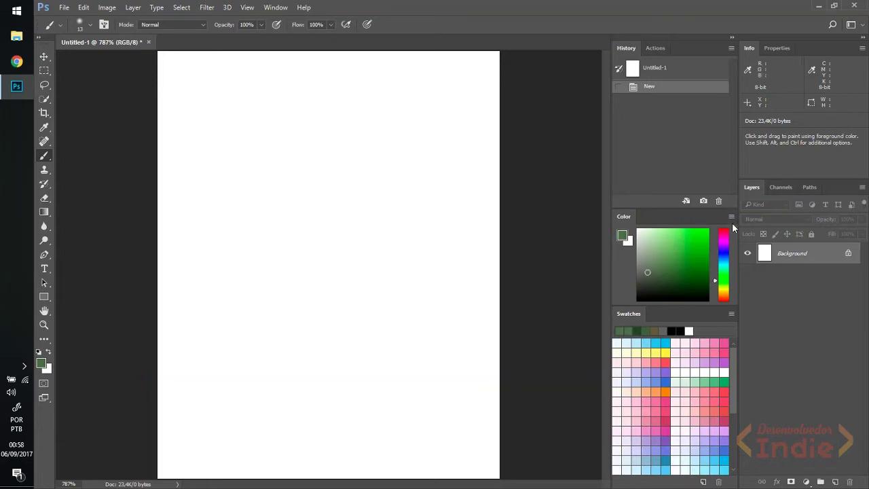
click(732, 216)
click(670, 262)
click(672, 270)
click(682, 282)
click(692, 285)
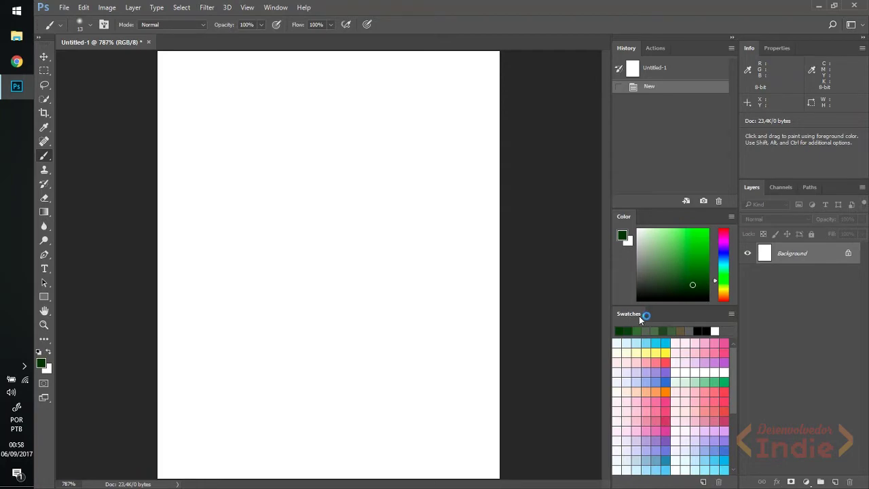
Replace the current swatches with the PANTONE solid coated set without saving the existing swatches.
click(731, 314)
click(731, 314)
click(732, 314)
click(731, 315)
click(731, 315)
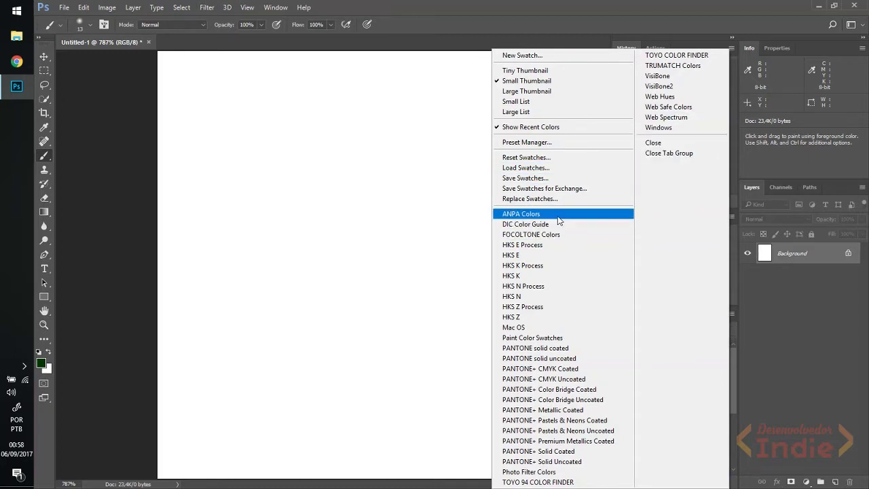
click(569, 350)
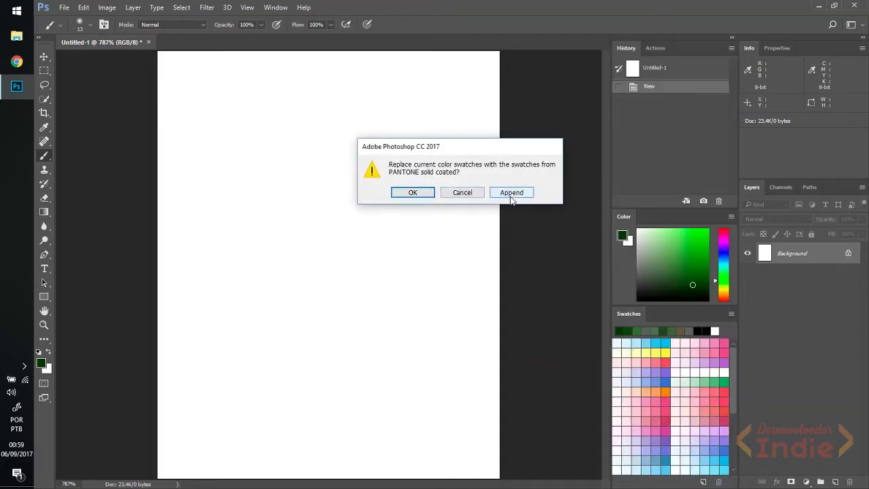
click(407, 193)
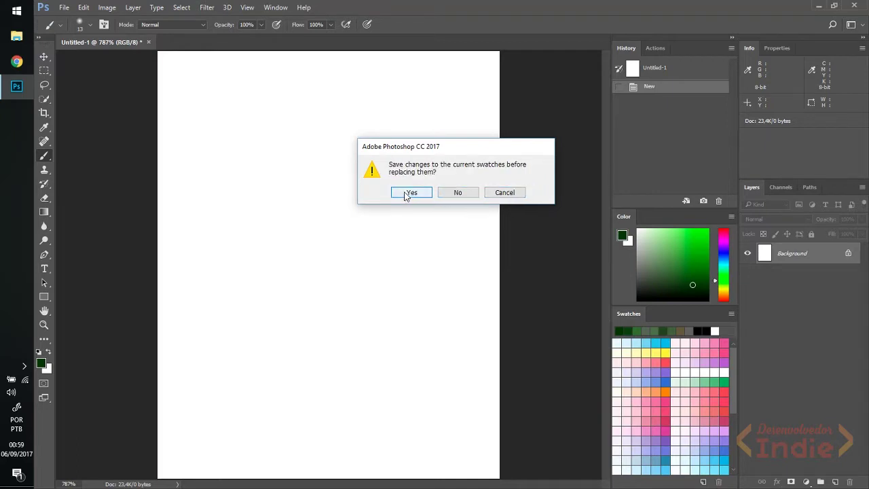
click(453, 191)
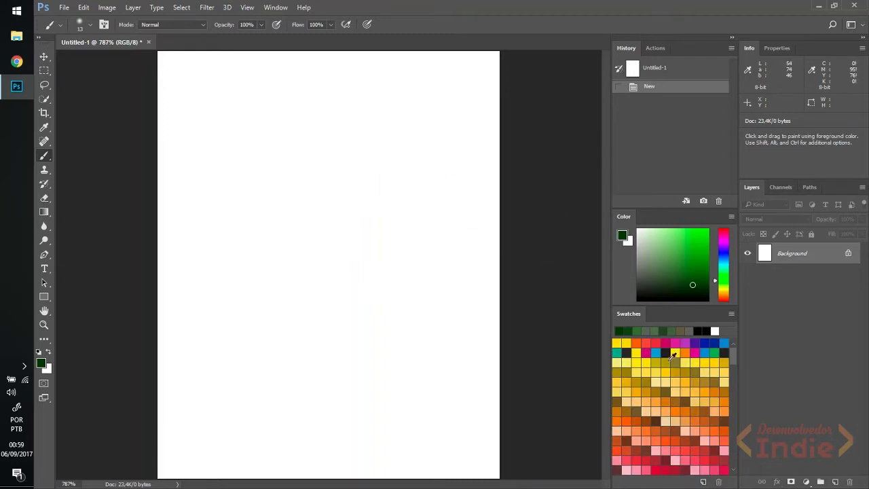
Paint test strokes with a magenta swatch and a pale pink swatch, undoing each stroke.
click(642, 353)
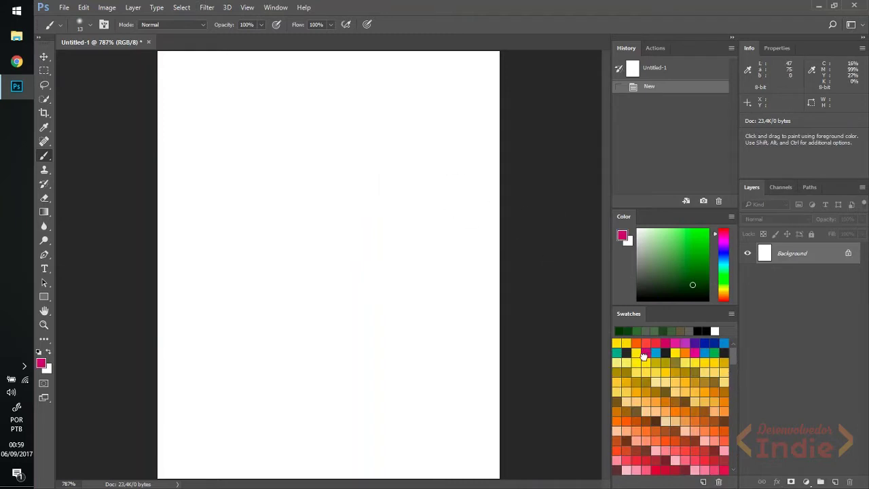
drag(260, 219, 343, 248)
key(ctrl+z)
scroll(650, 408, down, 10)
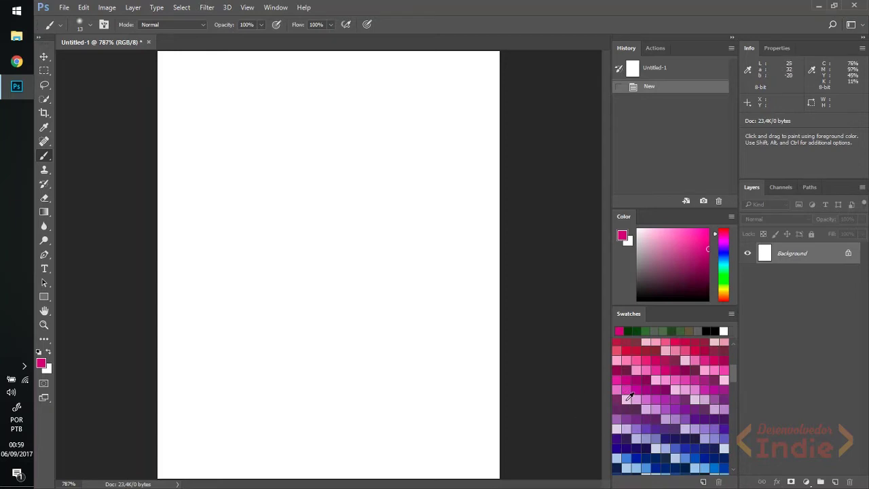
click(630, 397)
drag(320, 283, 428, 333)
key(ctrl+z)
scroll(694, 342, up, 10)
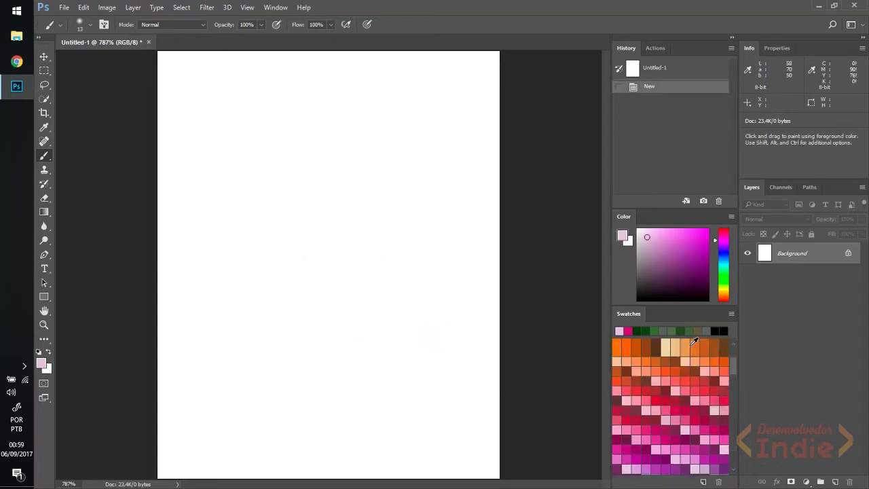
scroll(694, 342, up, 5)
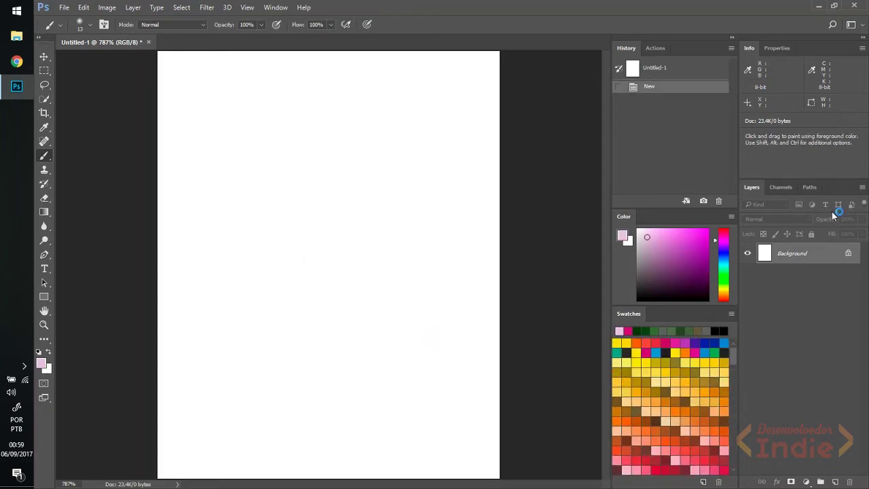
Switch to the Essentials workspace, reset it to its default layout, and return to Pixel Art.
click(848, 26)
click(850, 25)
click(854, 27)
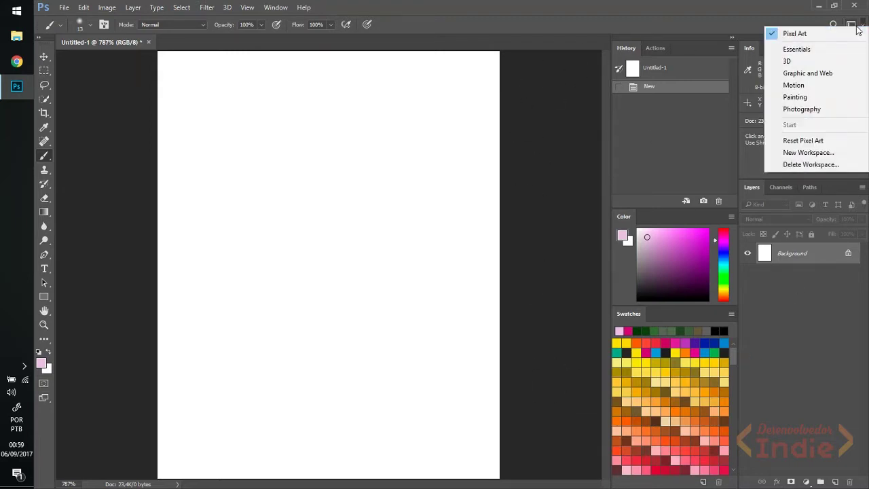
click(845, 50)
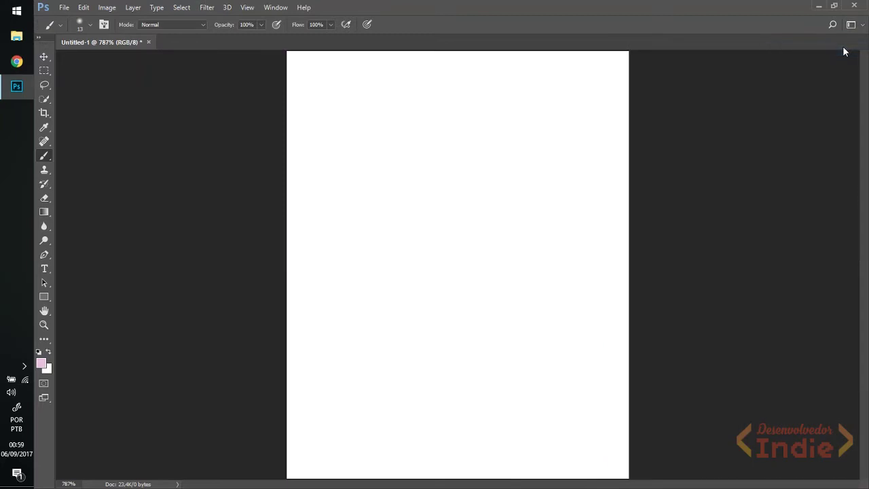
click(851, 25)
click(804, 143)
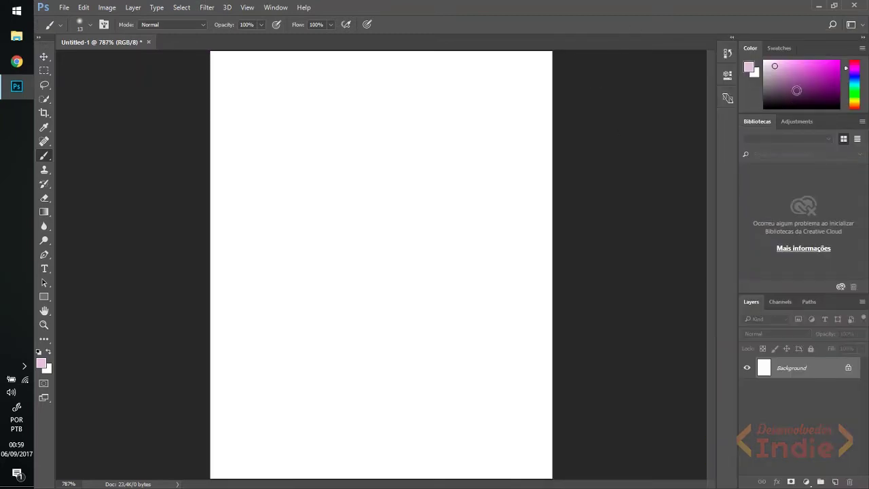
click(851, 25)
click(847, 35)
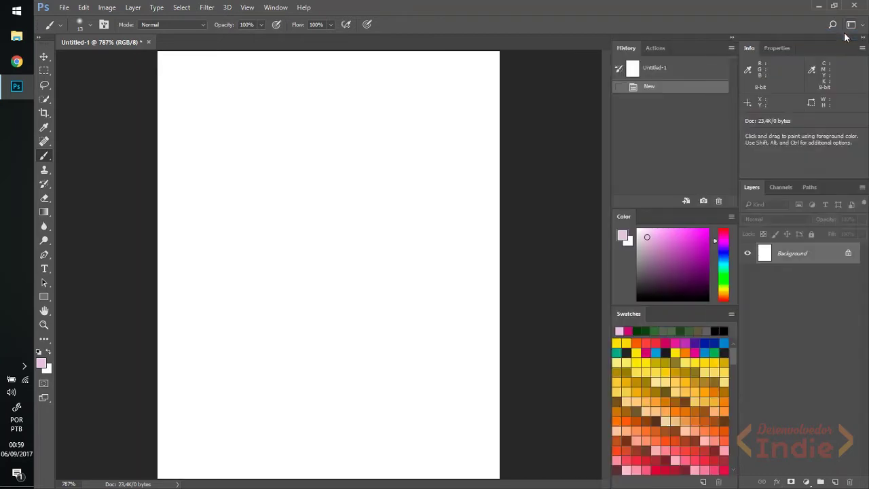
View the Motion workspace layout and switch back to the Pixel Art workspace.
click(851, 25)
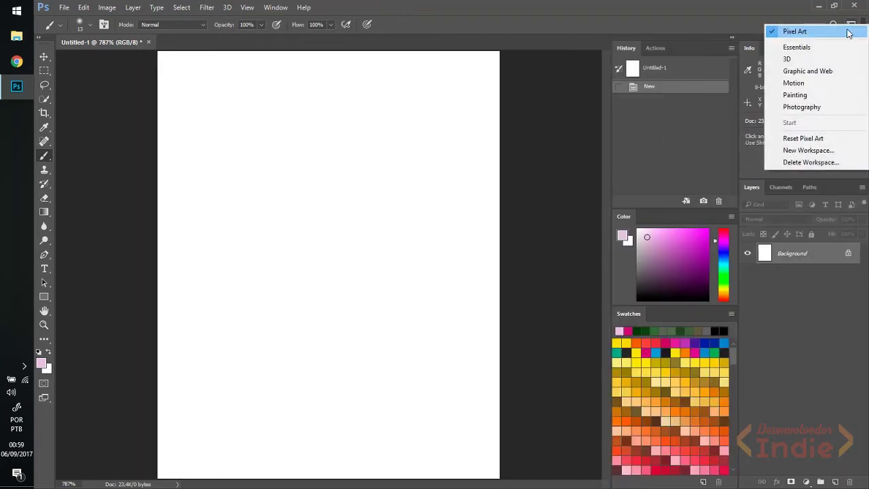
click(816, 82)
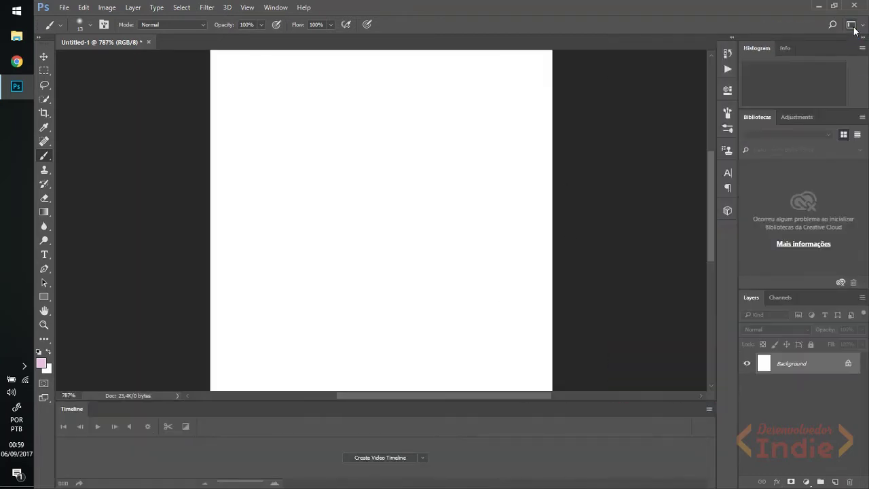
click(850, 24)
click(848, 32)
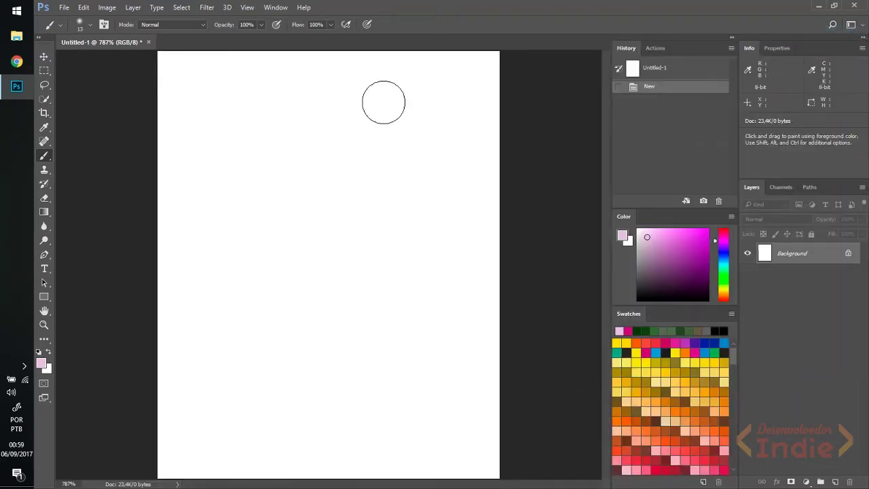
Add the Timeline panel below the canvas and make it slightly taller.
click(285, 10)
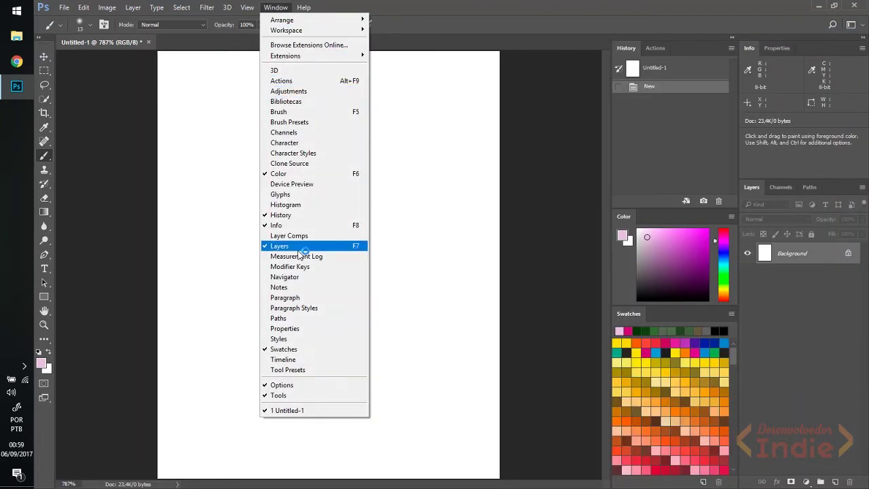
click(300, 359)
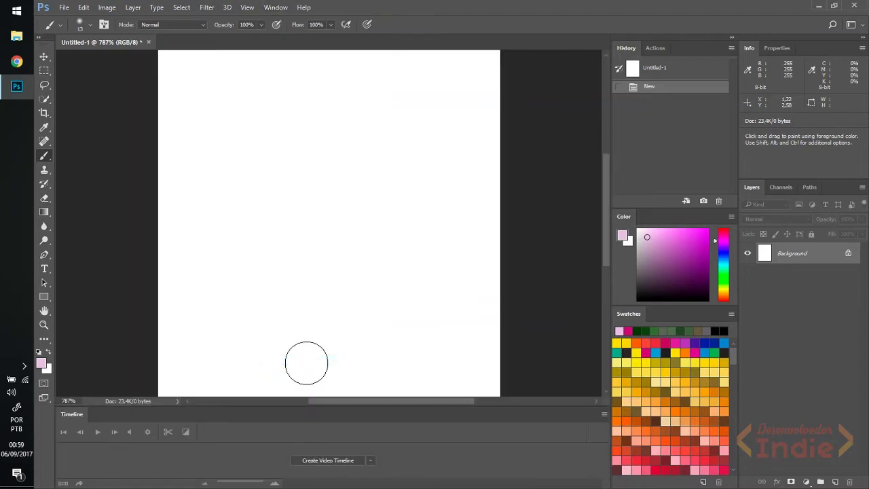
drag(262, 405, 262, 397)
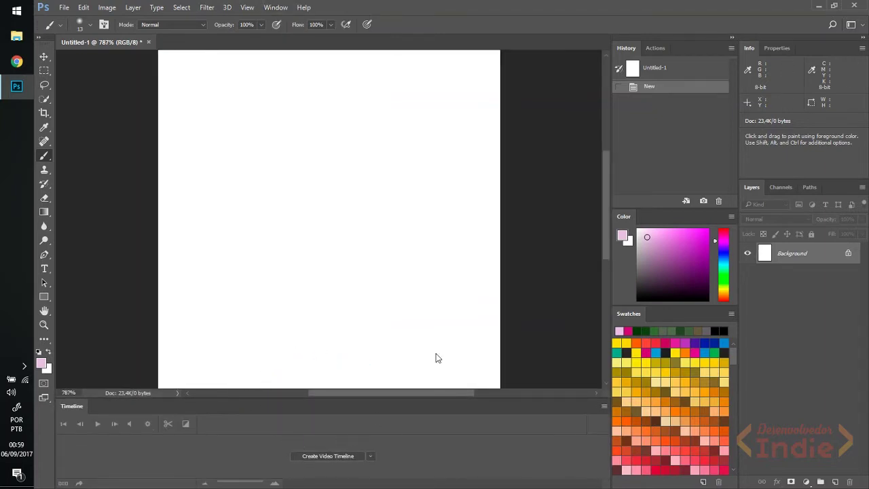
View the 3D and Essentials workspaces in turn, ending on the Pixel Art workspace.
click(850, 26)
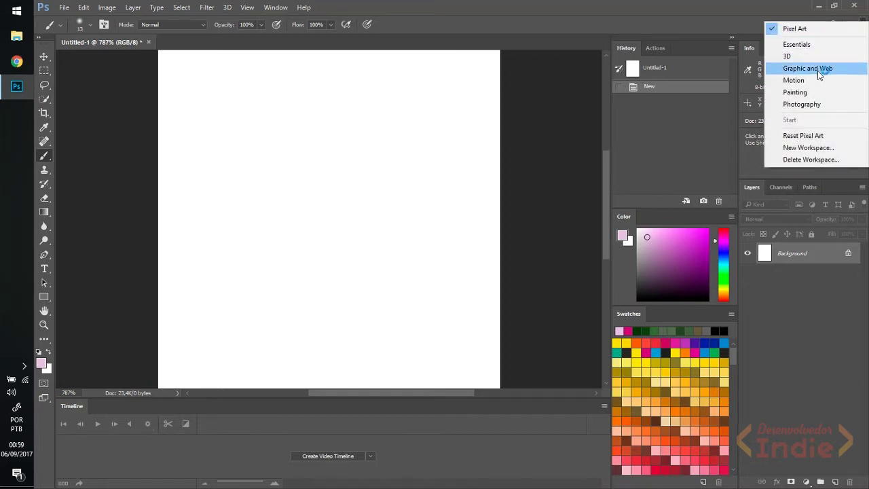
click(804, 56)
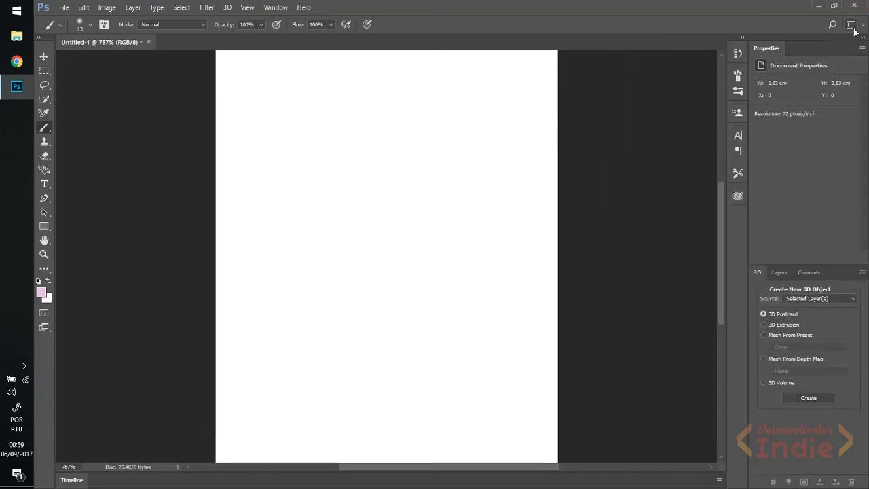
click(855, 30)
click(832, 46)
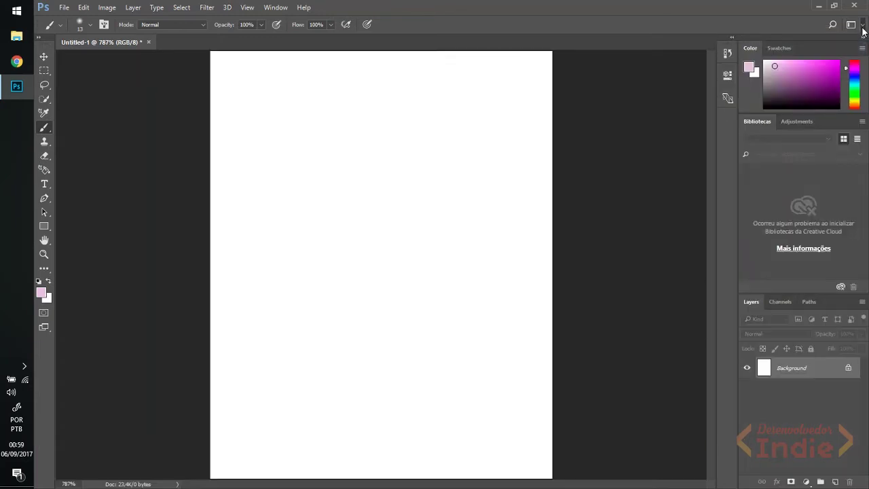
click(864, 27)
click(851, 33)
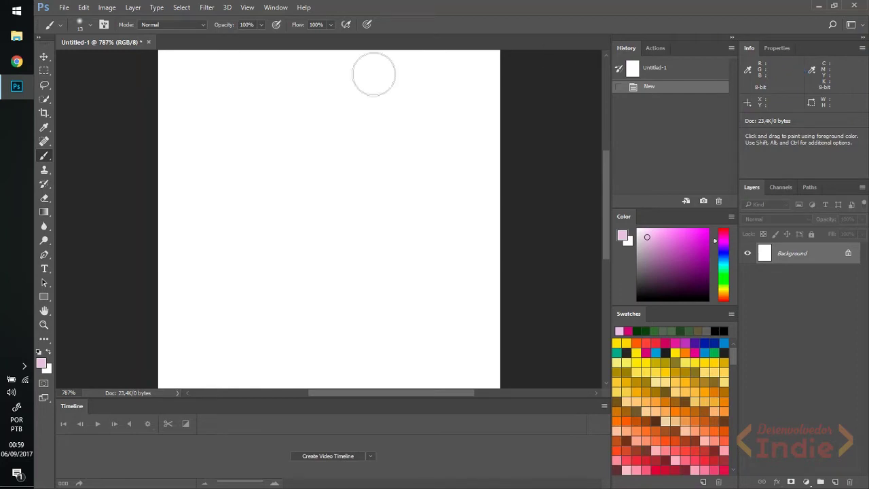
Convert the Background into a regular layer, clear all its pixels to transparency, and deselect.
click(44, 58)
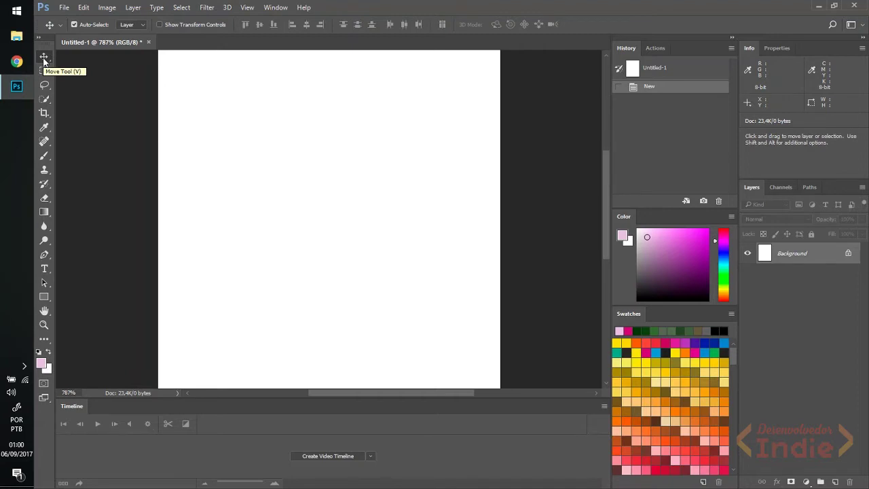
double_click(786, 252)
click(524, 153)
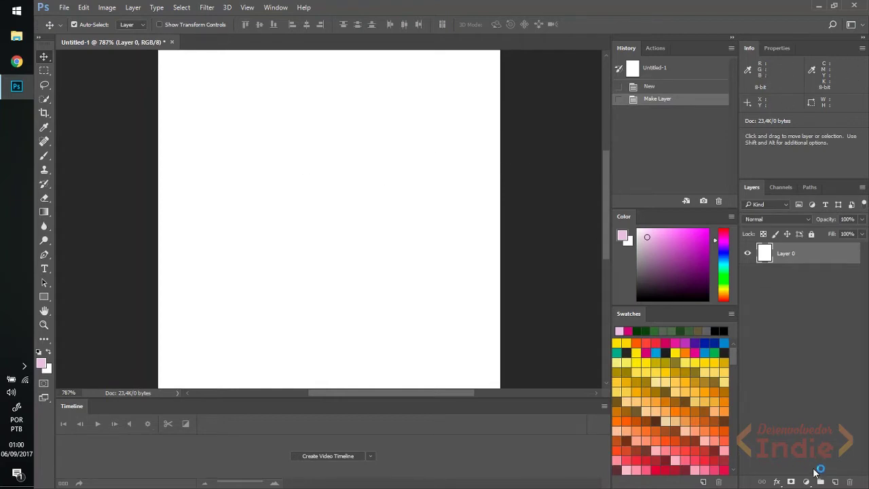
key(ctrl+a)
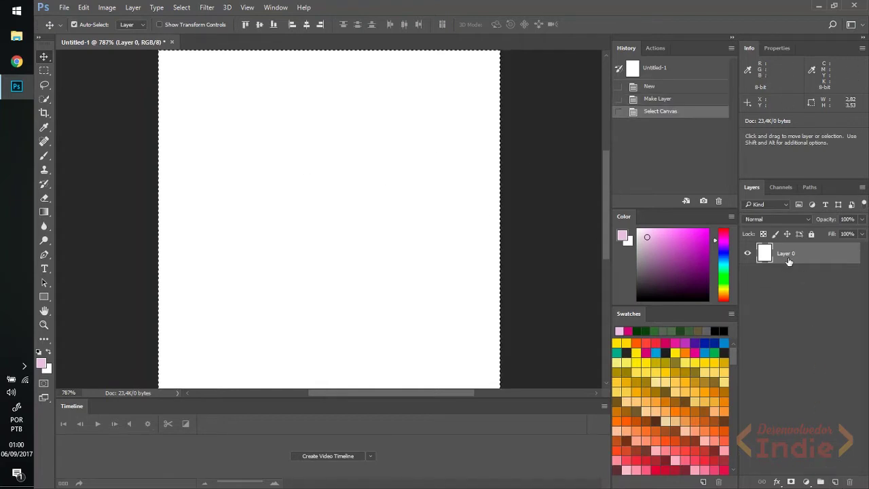
key(Delete)
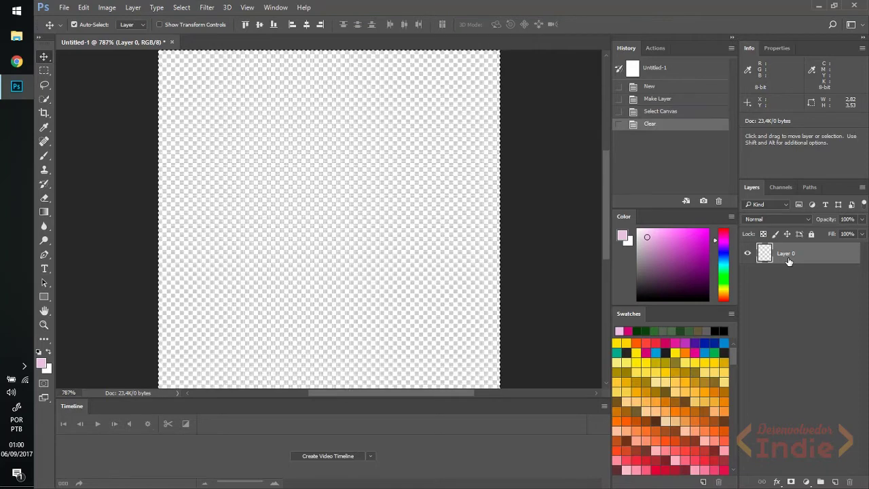
key(ctrl+d)
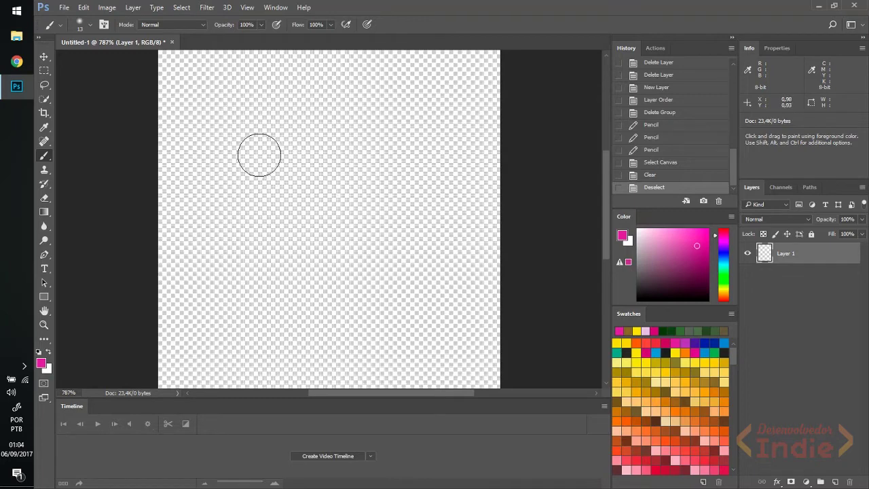
Paint a magenta and a yellow test stroke on the transparent layer with the Brush tool, undoing each.
click(44, 59)
click(44, 156)
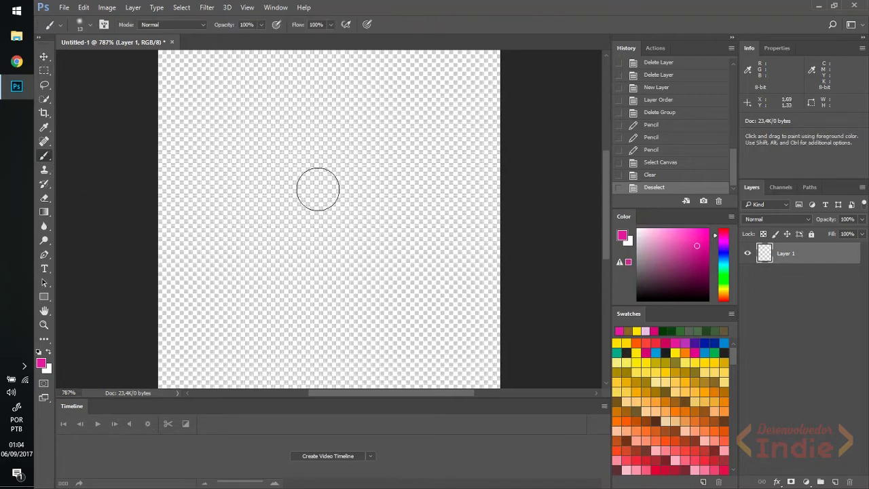
mouse_move(203, 126)
mouse_down()
mouse_move(237, 216)
mouse_move(318, 269)
mouse_move(347, 270)
mouse_move(370, 139)
mouse_up()
key(ctrl+z)
click(674, 353)
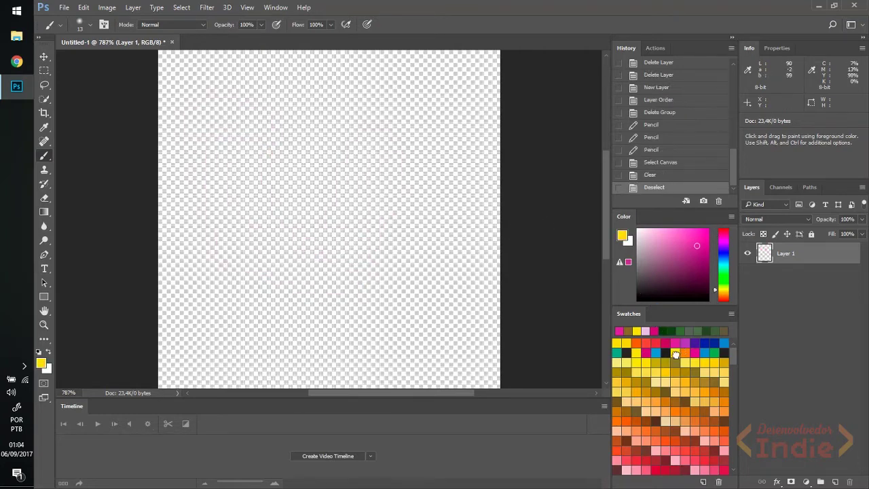
mouse_move(204, 130)
mouse_down()
mouse_move(250, 162)
mouse_move(295, 252)
mouse_move(428, 228)
mouse_up()
key(ctrl+z)
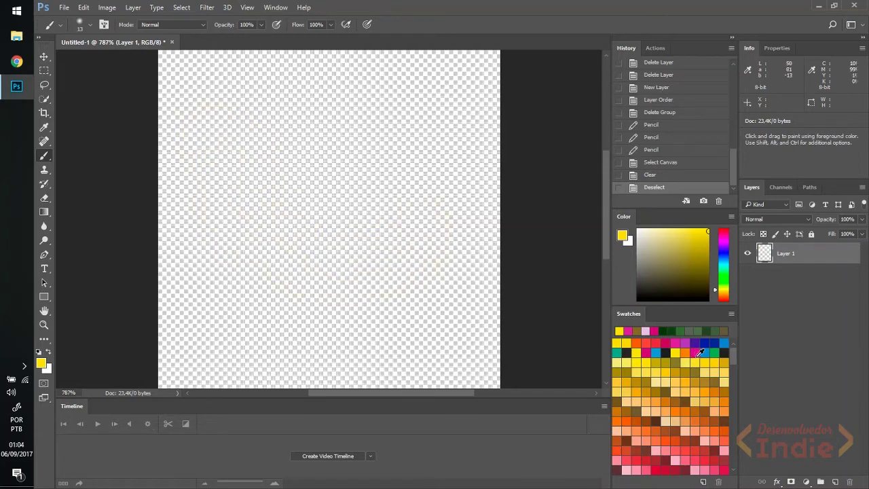
Select a blue swatch, paint a test stroke on the transparent layer with the Brush tool, and undo the stroke.
click(655, 352)
mouse_move(285, 102)
mouse_down()
mouse_move(295, 185)
mouse_move(415, 237)
mouse_up()
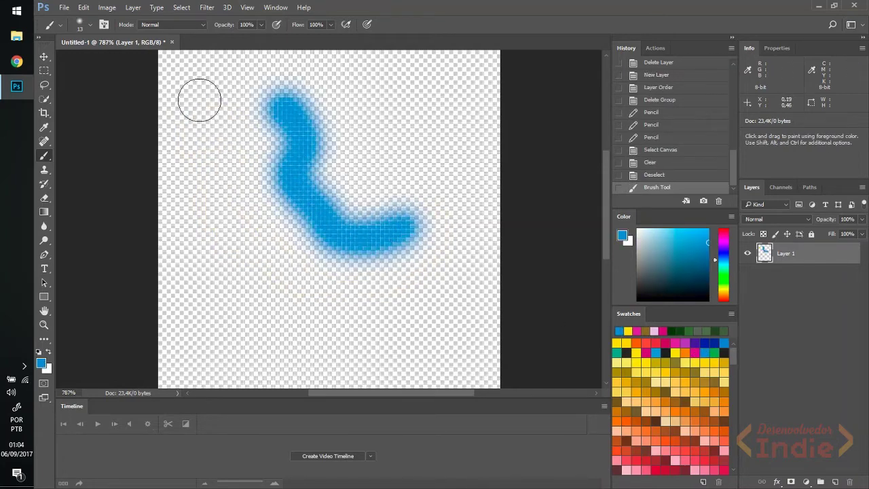
key(ctrl+z)
Switch to the Pencil tool and draw several thin blue test strokes across the canvas, undoing each one.
right_click(44, 156)
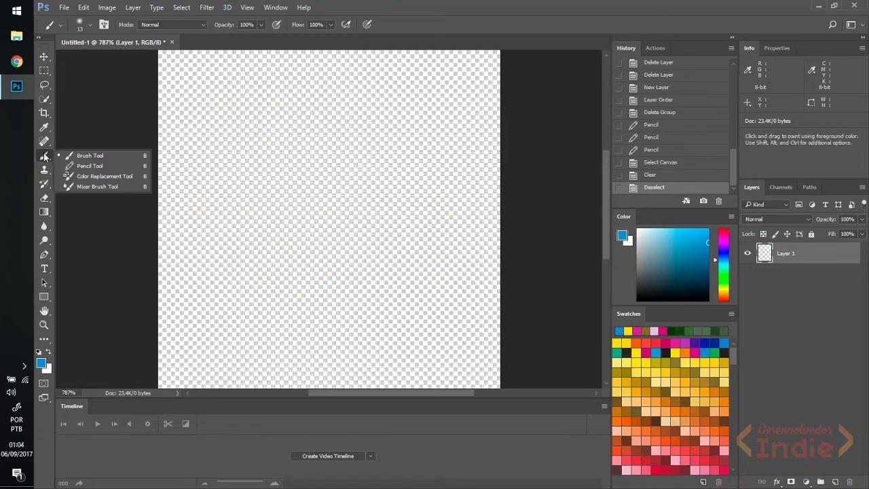
click(86, 167)
mouse_move(241, 162)
mouse_down()
mouse_move(280, 241)
mouse_move(353, 223)
mouse_up()
key(ctrl+z)
drag(271, 112, 344, 261)
key(ctrl+z)
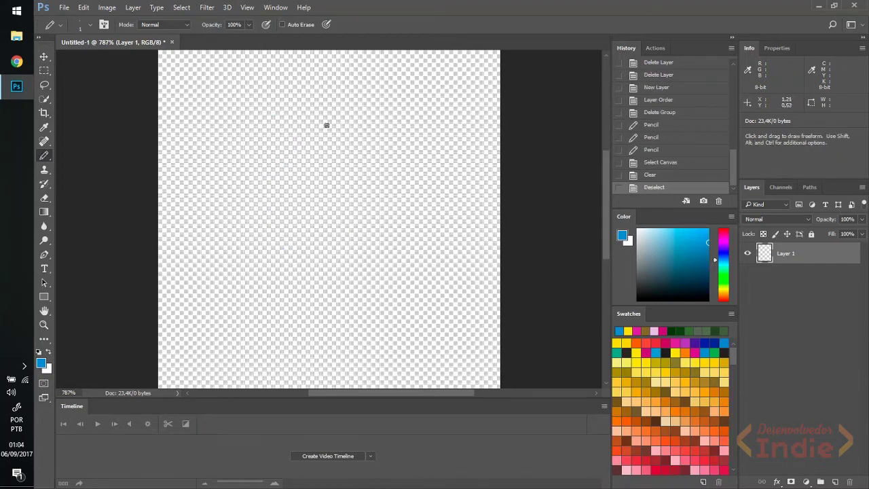
mouse_move(326, 125)
mouse_down()
mouse_move(308, 207)
mouse_move(367, 298)
mouse_up()
key(ctrl+z)
drag(389, 107, 392, 328)
key(ctrl+z)
Draw one straight horizontal and one straight vertical blue pencil line crossing near the middle of the canvas.
mouse_move(205, 239)
mouse_down()
mouse_move(393, 239)
mouse_move(286, 311)
mouse_move(288, 319)
mouse_up()
key(ctrl+z)
drag(289, 144, 289, 331)
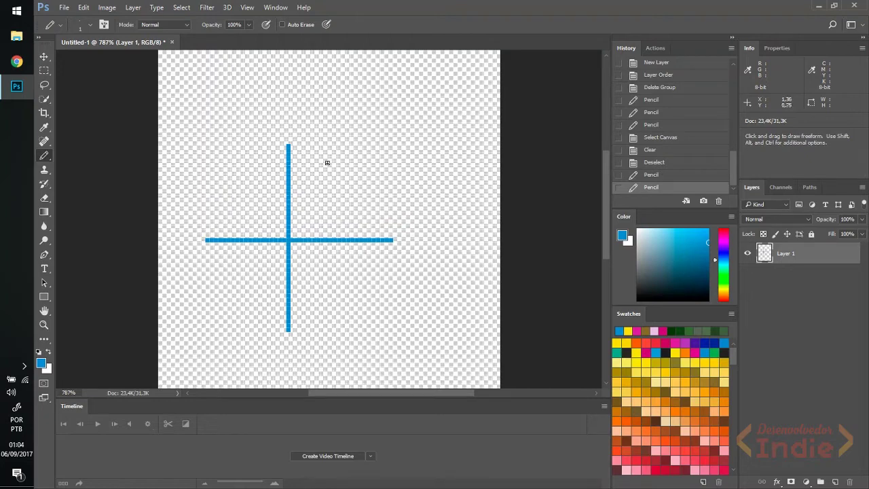
Draw connected straight pencil segments forming a tilted rectangle above and to the right of the cross, and undo the closing segment.
click(331, 193)
shift+click(368, 125)
shift+click(451, 183)
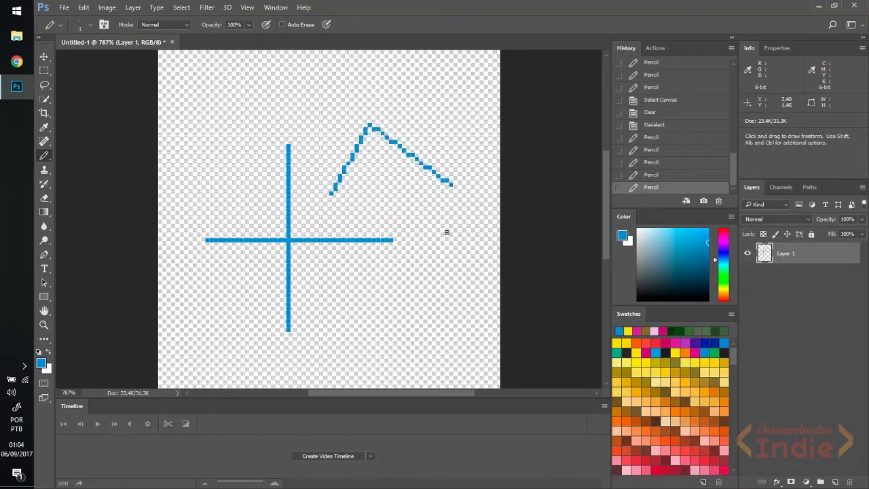
shift+click(433, 256)
shift+click(331, 197)
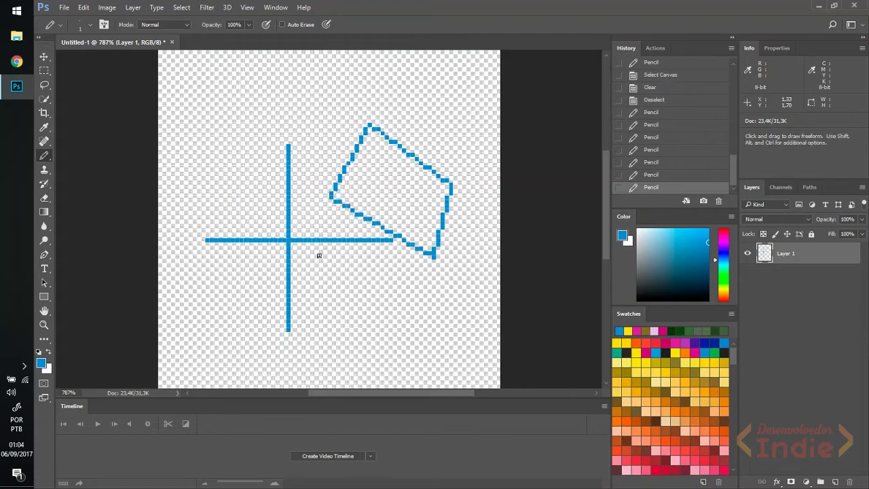
key(ctrl+z)
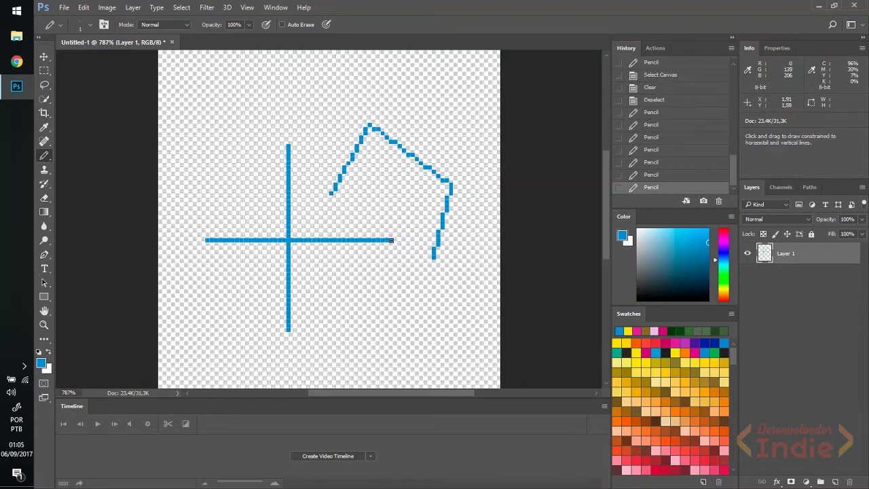
Connect the four ends of the cross with straight pencil segments to form a diamond outline.
click(288, 330)
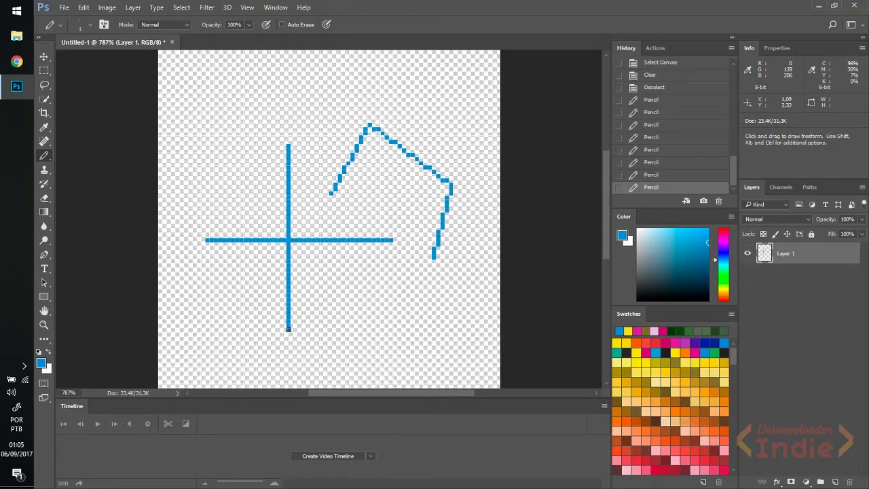
shift+click(390, 240)
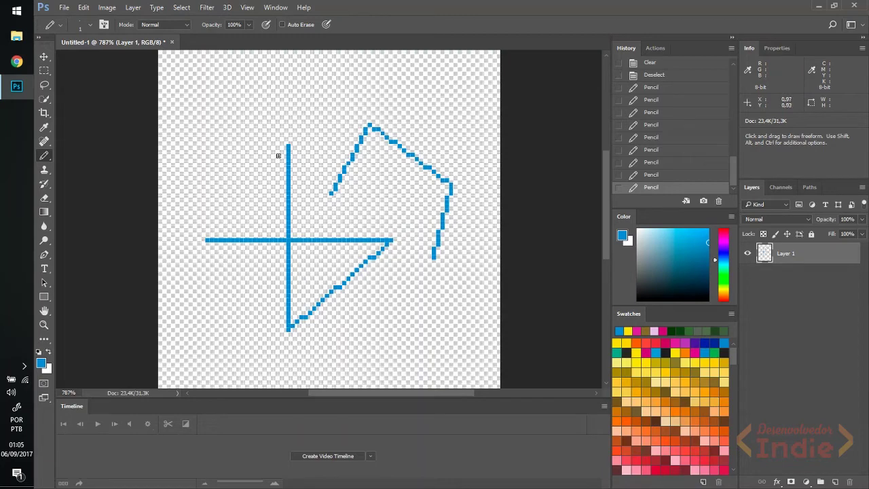
shift+click(288, 145)
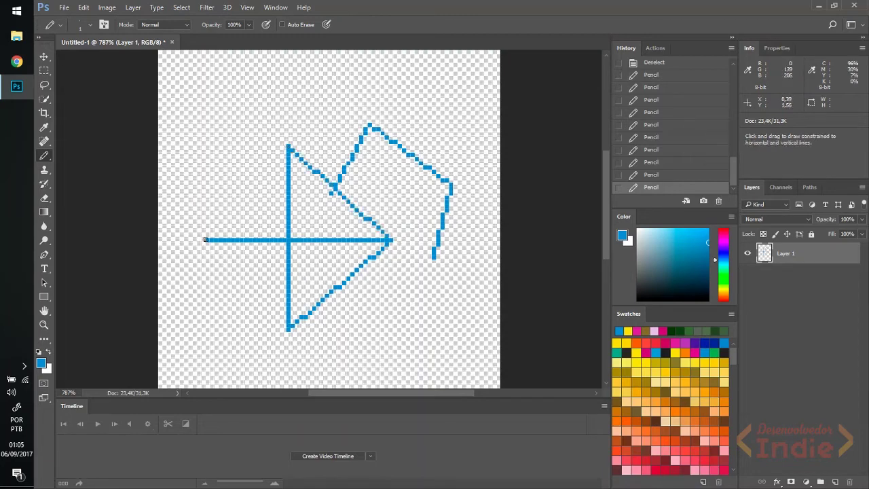
shift+click(207, 240)
shift+click(288, 328)
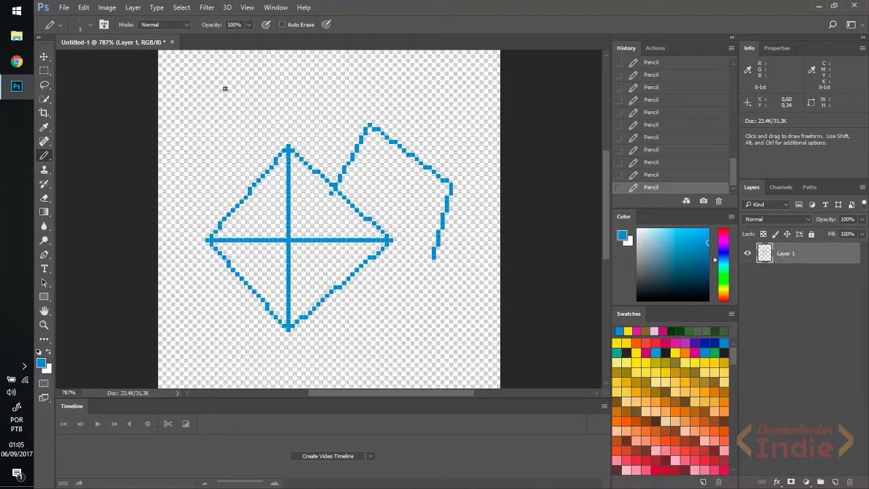
Draw thin horizontal test lines above the diamond with the Pencil, undoing each one.
drag(225, 88, 291, 87)
key(ctrl+z)
drag(225, 87, 380, 87)
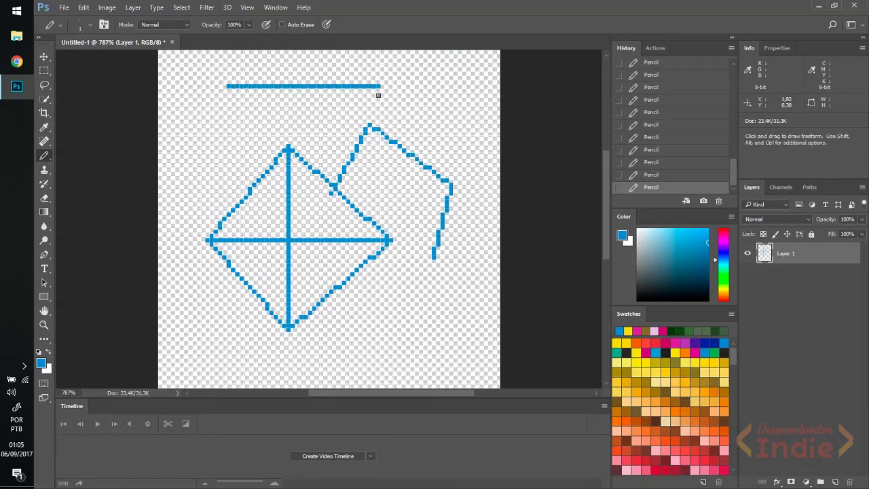
key(ctrl+z)
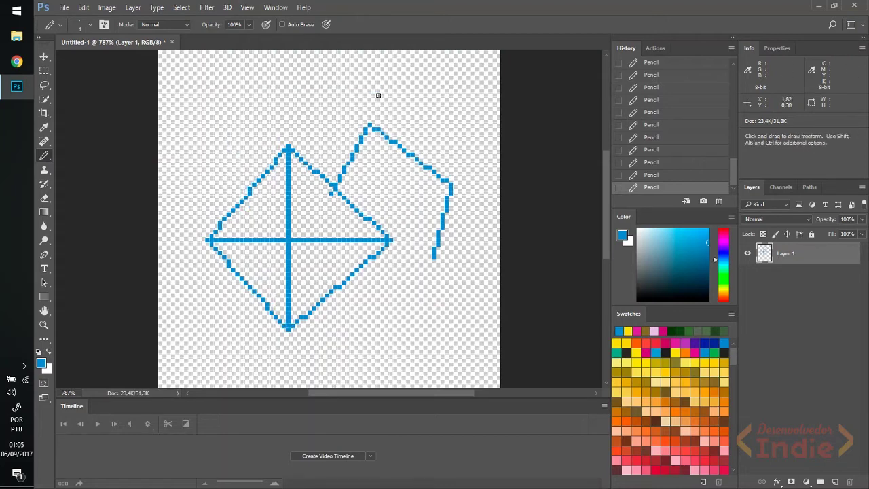
Set the Pencil size to 9 px and draw thick blue test strokes above the diamond, undoing each one.
right_click(327, 87)
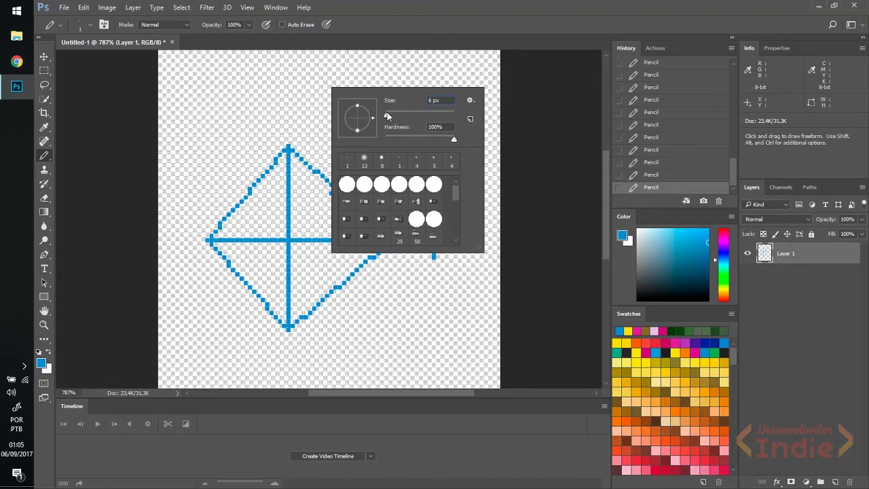
drag(391, 118, 388, 117)
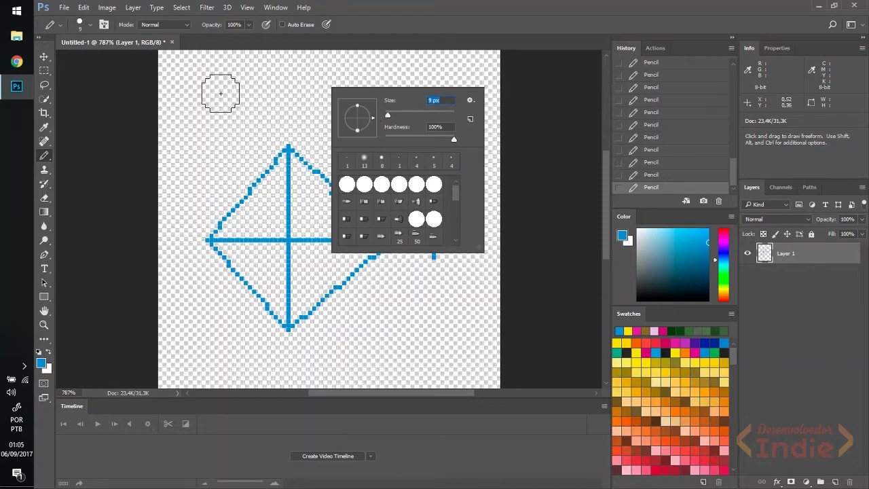
drag(213, 90, 267, 87)
key(ctrl+z)
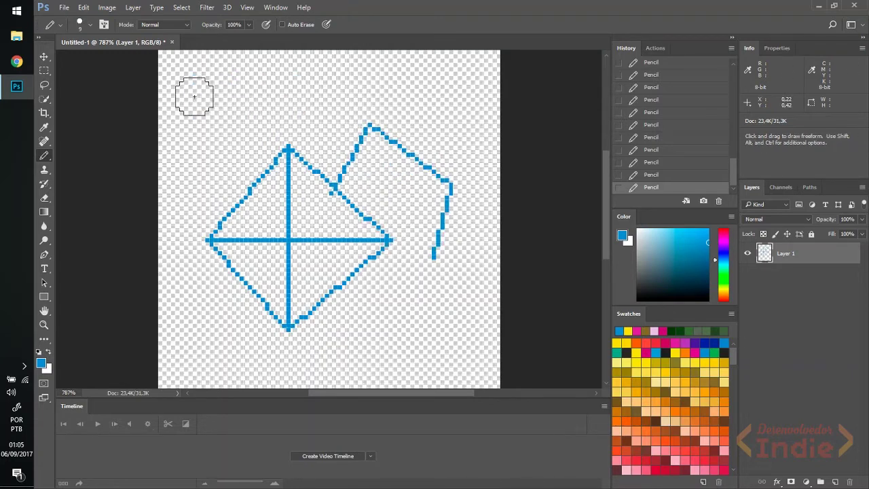
drag(194, 92, 378, 97)
key(ctrl+z)
click(218, 90)
shift+click(437, 91)
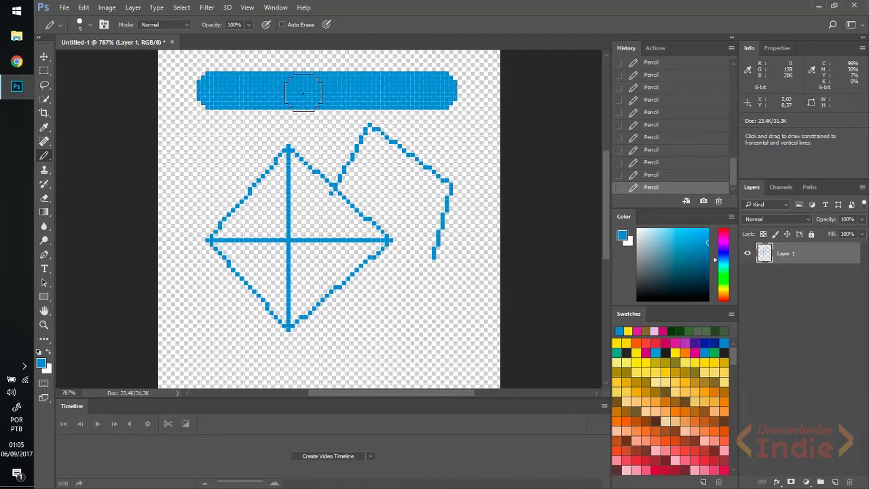
key(ctrl+z)
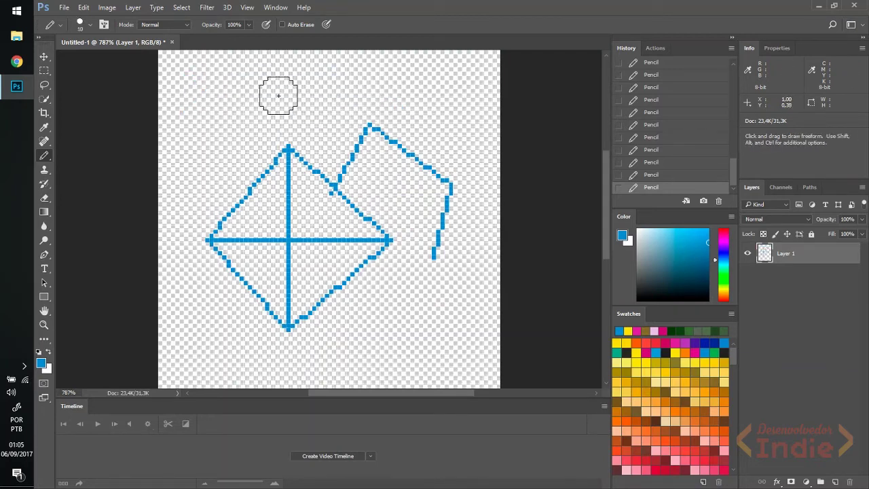
Step the Pencil size down and up, ending at 1 px, then draw a wavy test line above the diamond and undo it.
key(bracketleft)
key(bracketleft)
key(bracketleft)
key(bracketleft)
key(bracketleft)
key(bracketleft)
key(bracketleft)
key(bracketleft)
key(bracketright)
key(bracketright)
key(bracketright)
key(bracketright)
key(bracketright)
key(bracketright)
key(bracketright)
key(bracketleft)
key(bracketleft)
key(bracketleft)
key(bracketleft)
mouse_move(215, 82)
mouse_down()
mouse_move(305, 95)
mouse_move(407, 91)
mouse_up()
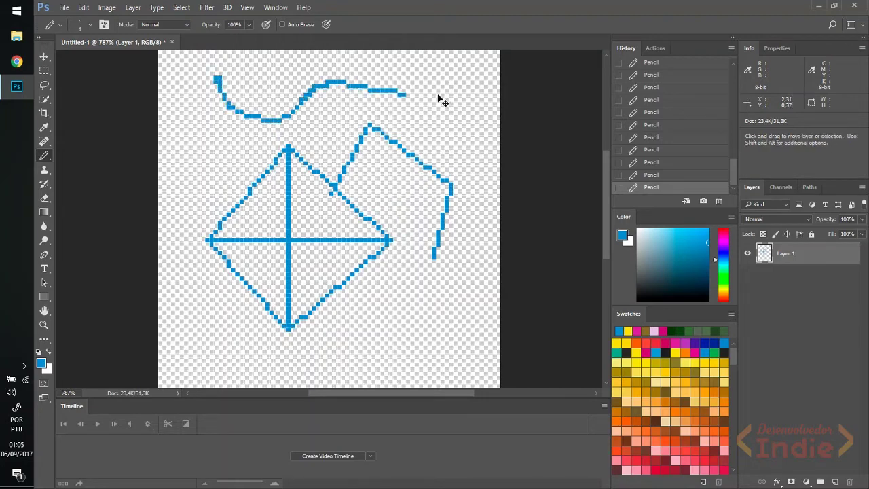
key(ctrl+z)
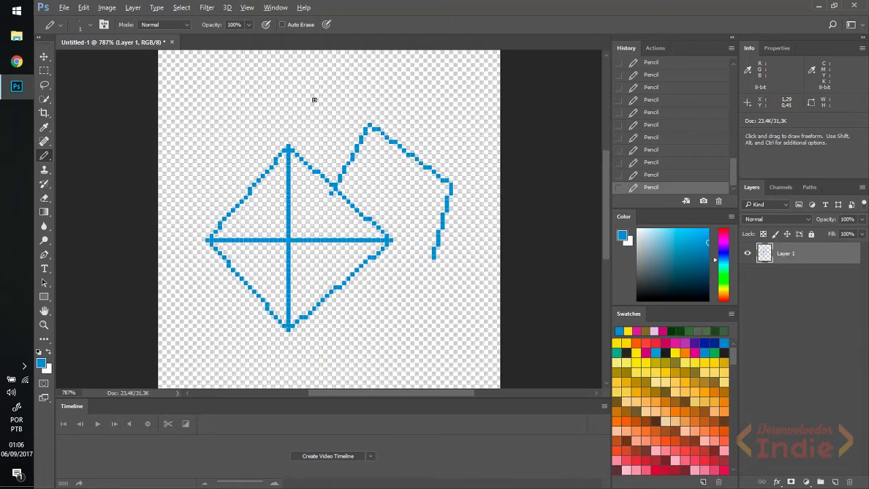
Resize the pencil tip interactively on the canvas, draw a short test stroke above the diamond, and undo it.
key(alt)
alt+right_click(303, 107)
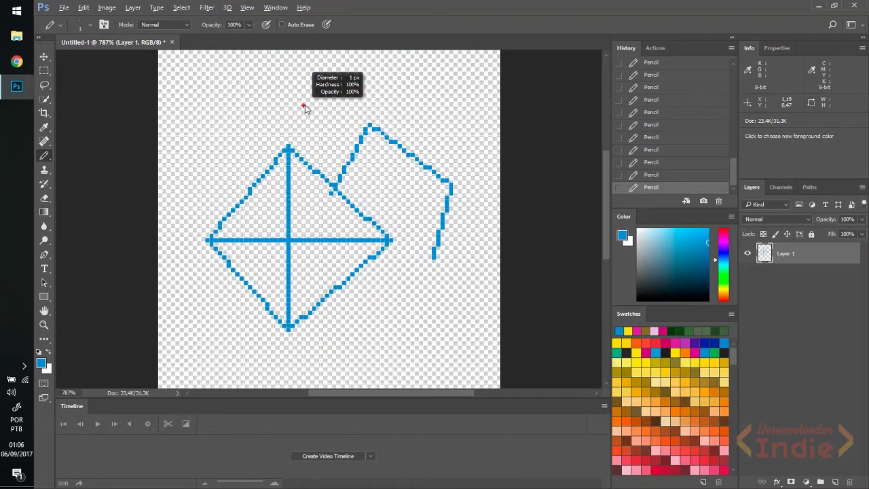
mouse_move(305, 106)
mouse_down()
mouse_move(380, 116)
mouse_move(362, 127)
mouse_move(333, 123)
mouse_move(378, 145)
mouse_move(214, 145)
mouse_move(241, 126)
mouse_up()
mouse_move(248, 96)
mouse_down()
mouse_move(291, 106)
mouse_move(319, 100)
mouse_up()
key(ctrl+z)
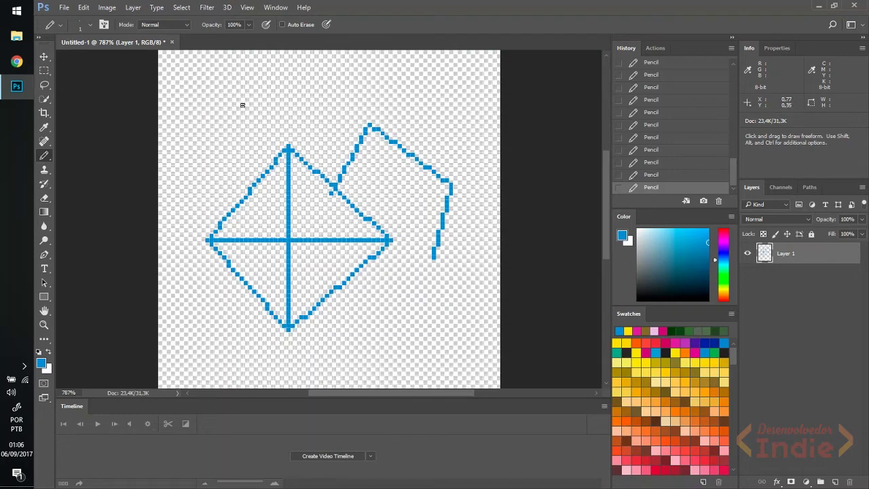
Fill the diamond's upper-left triangle with blue pencil strokes, interactively varying the tip size on the canvas between 1 and 6 px.
click(254, 190)
drag(262, 184, 287, 156)
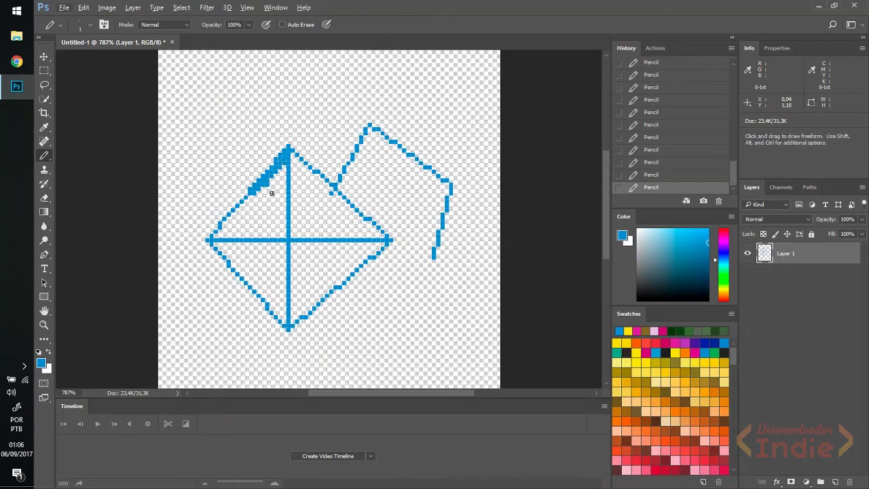
key(alt)
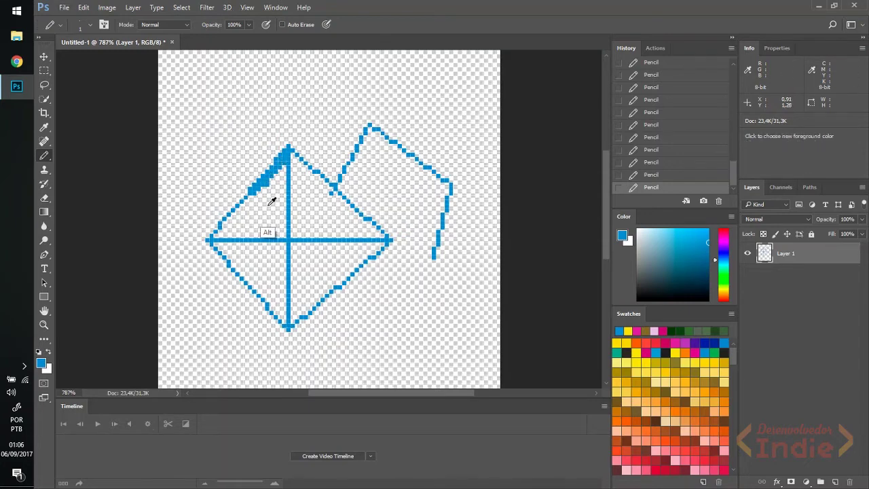
alt+right_click(269, 204)
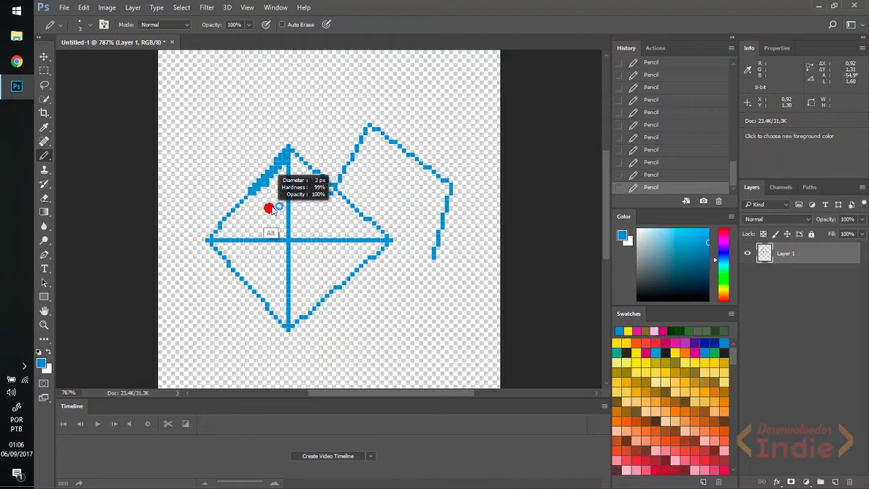
mouse_move(273, 209)
mouse_down()
mouse_move(279, 178)
mouse_move(272, 214)
mouse_move(263, 208)
mouse_move(242, 225)
mouse_move(277, 205)
mouse_move(272, 231)
mouse_move(235, 224)
mouse_up()
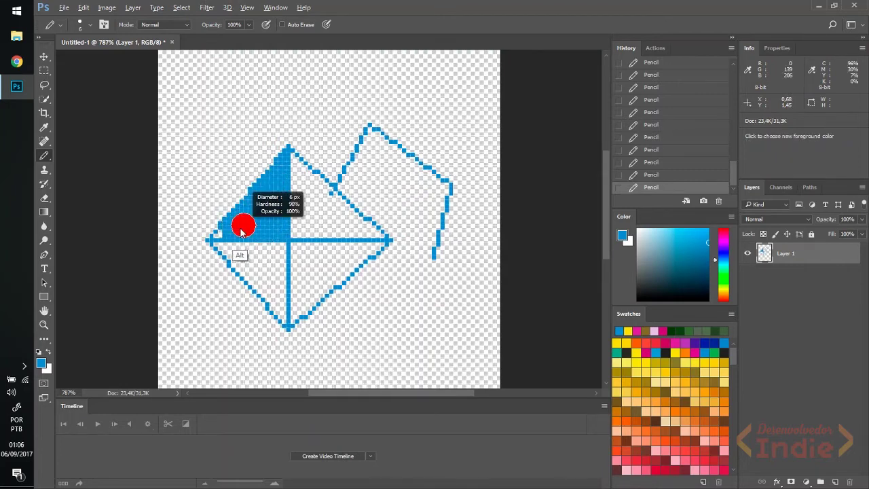
click(225, 236)
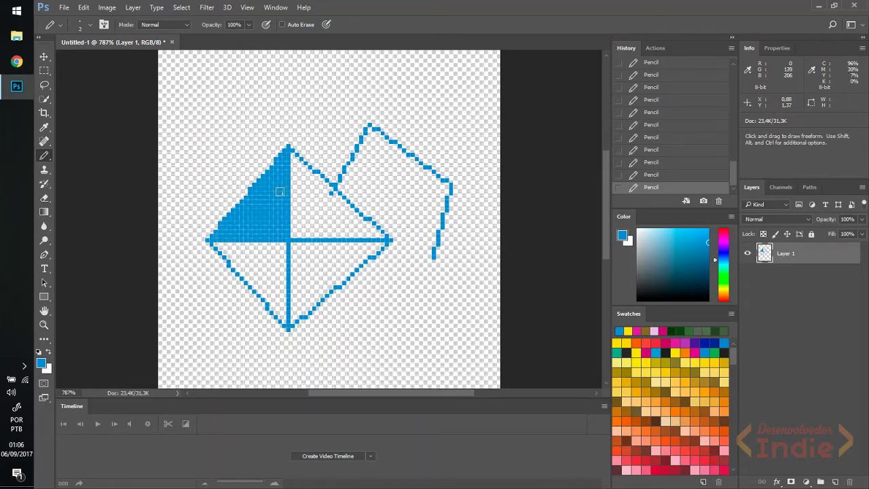
drag(264, 222, 265, 221)
Paint test patches in the diamond's lower-right triangle with a cream swatch and a near-black swatch, undoing both patches.
click(656, 383)
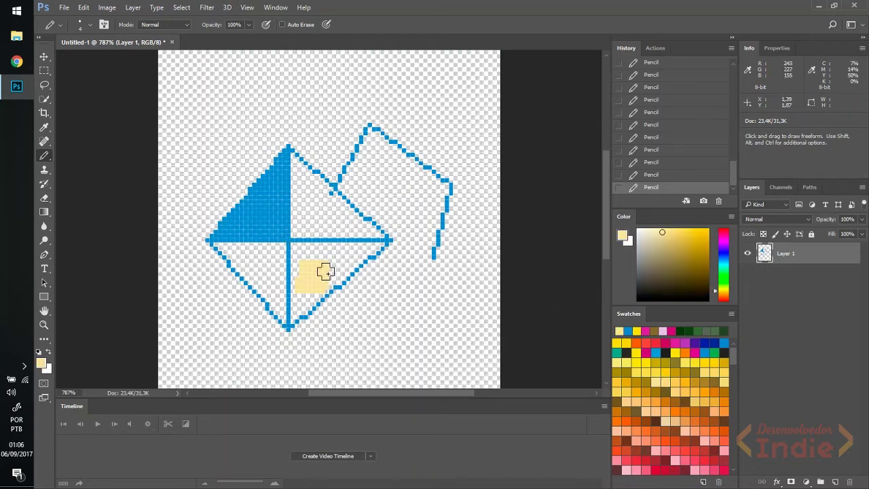
click(629, 352)
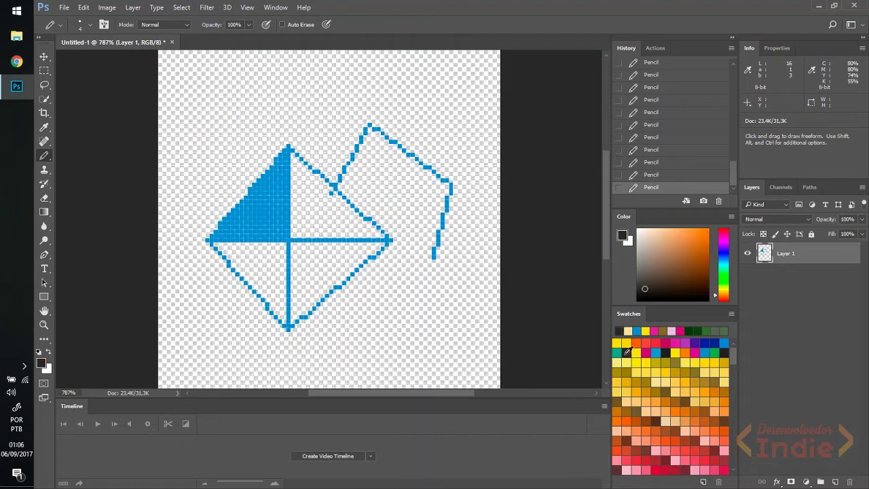
mouse_move(314, 259)
mouse_down()
mouse_move(316, 271)
mouse_move(386, 256)
mouse_move(358, 259)
mouse_up()
mouse_move(316, 281)
mouse_down()
mouse_move(317, 266)
mouse_move(296, 249)
mouse_up()
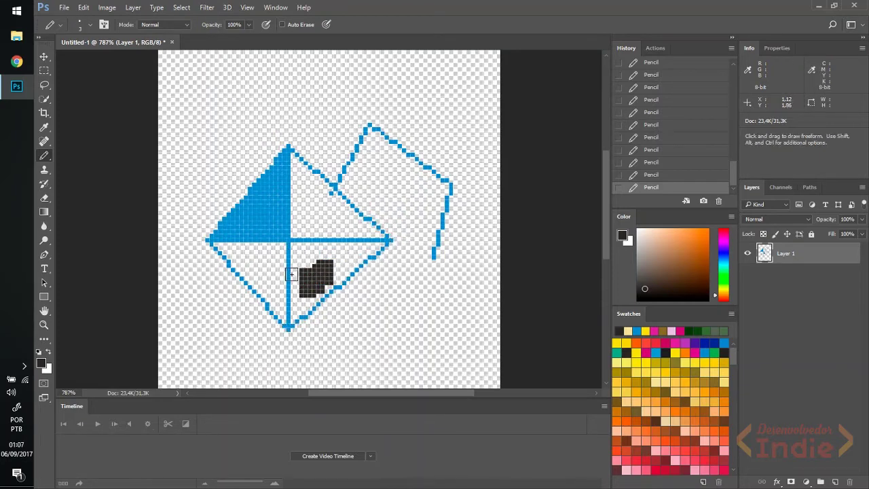
right_click(303, 262)
key(Escape)
right_click(315, 262)
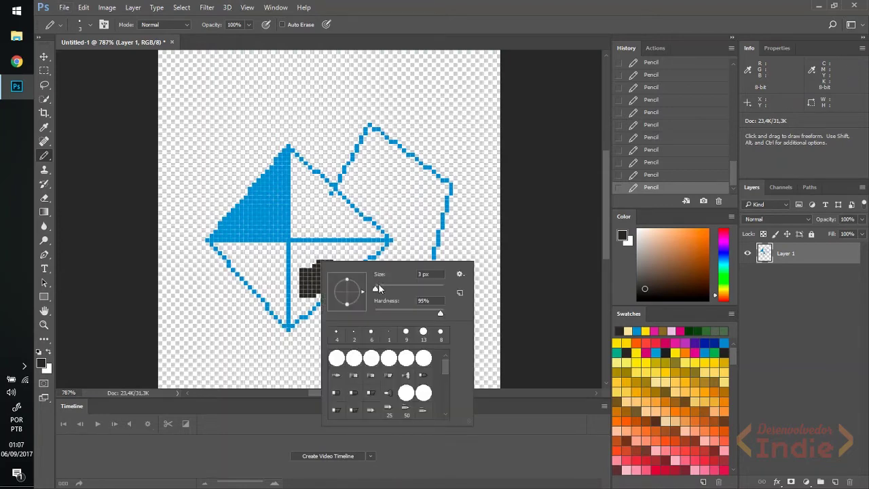
key(Escape)
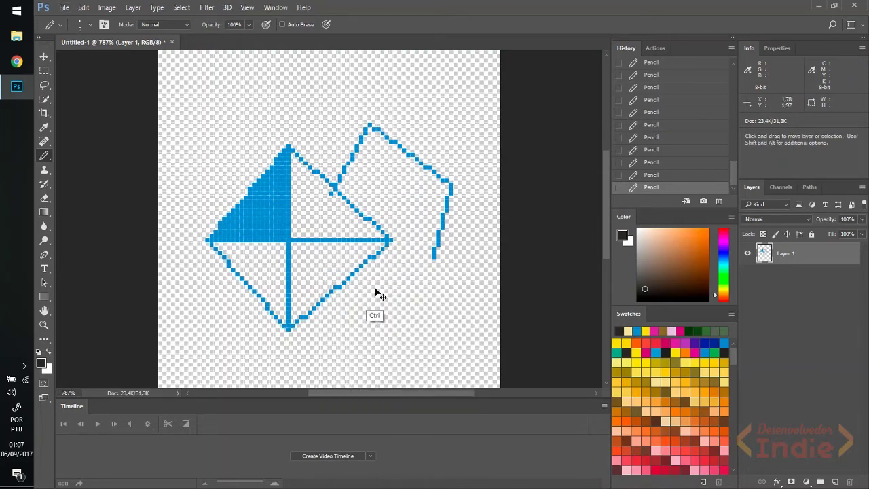
Set the Pencil size to 1 px, draw near-black strokes in the lower corner of the diamond's lower-right triangle, and activate the Move tool.
right_click(321, 283)
mouse_move(364, 305)
mouse_down()
mouse_move(353, 283)
mouse_move(372, 315)
mouse_up()
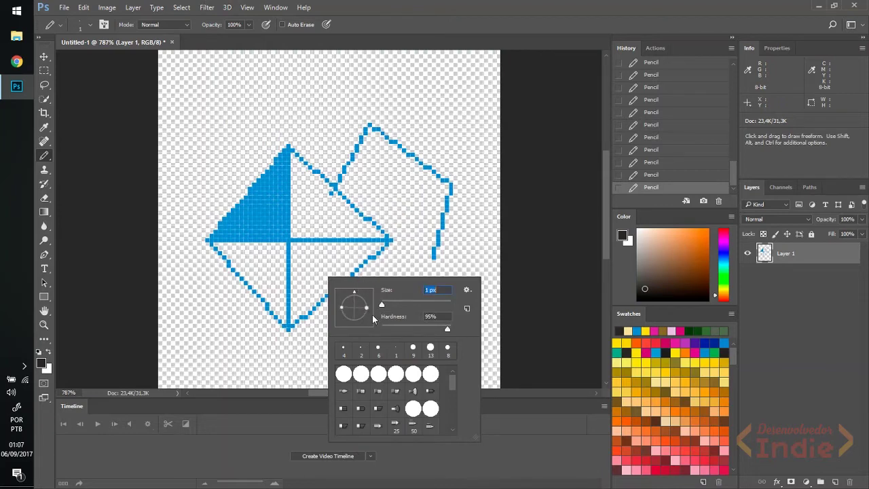
key(Escape)
drag(301, 292, 304, 305)
mouse_move(309, 273)
mouse_down()
mouse_move(292, 322)
mouse_move(296, 280)
mouse_move(296, 319)
mouse_move(305, 277)
mouse_move(306, 311)
mouse_move(298, 315)
mouse_move(312, 285)
mouse_up()
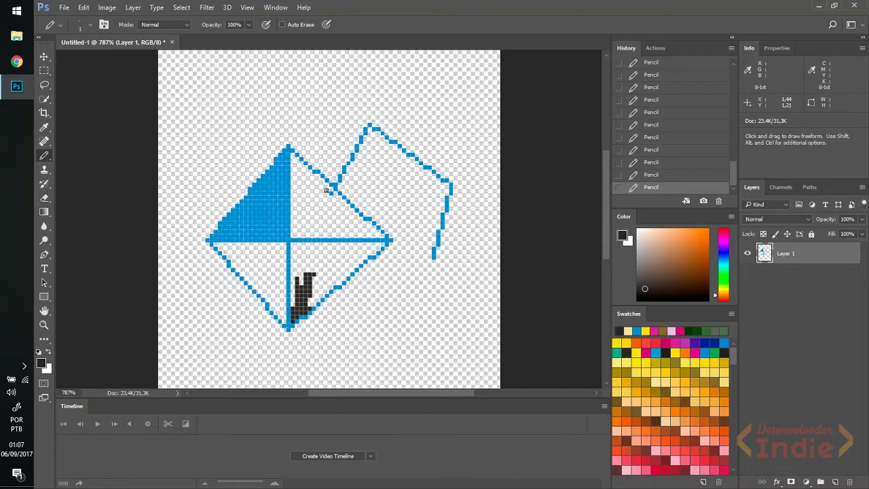
click(44, 57)
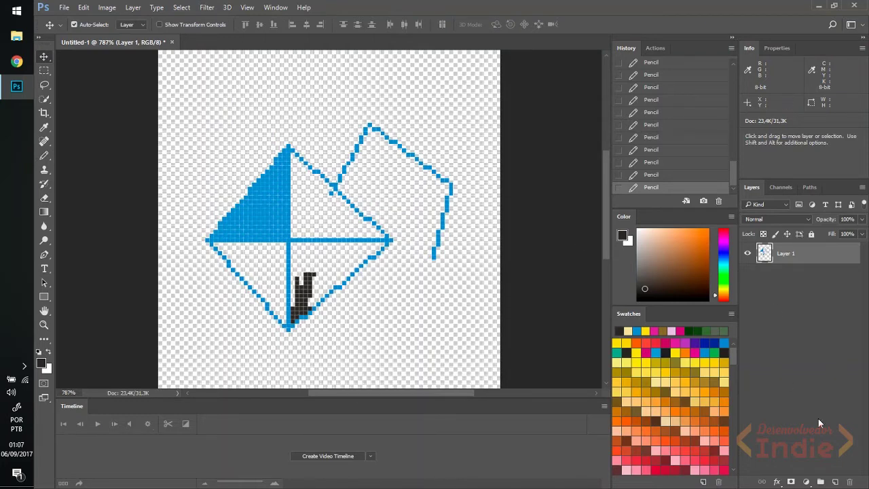
Add a new layer above the blue drawing, draw a yellow pencil test stroke on it, and undo the stroke.
click(835, 482)
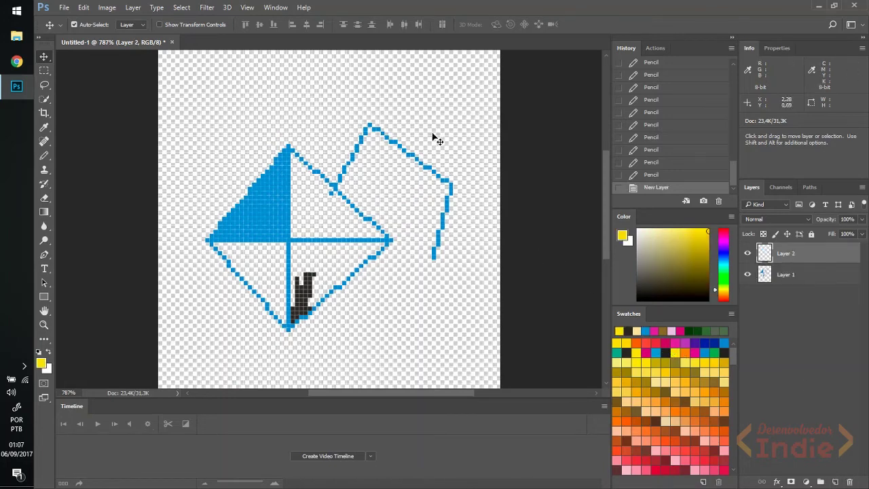
key(b)
mouse_move(404, 124)
mouse_down()
mouse_move(359, 200)
mouse_move(372, 256)
mouse_move(393, 248)
mouse_up()
key(ctrl+z)
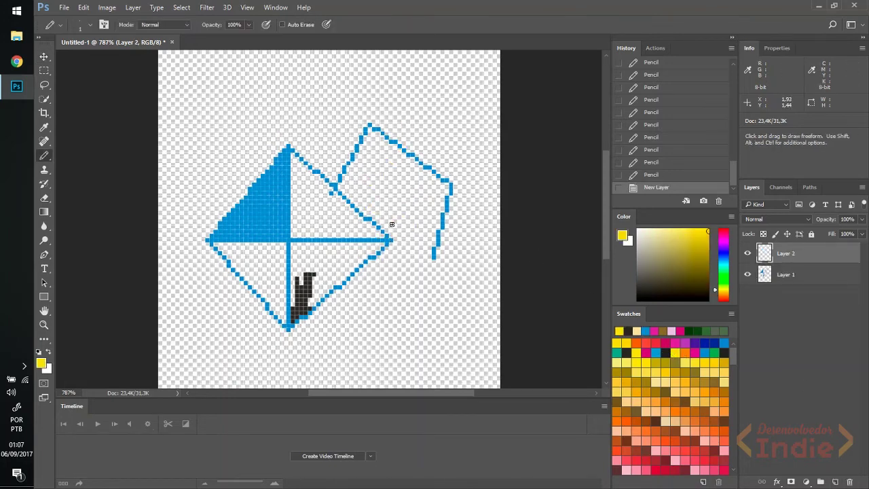
Fill a rectangular area over the open blue outline with yellow on the new layer and move the rectangle upward.
key(m)
mouse_move(337, 115)
mouse_down()
mouse_move(445, 210)
mouse_move(453, 252)
mouse_up()
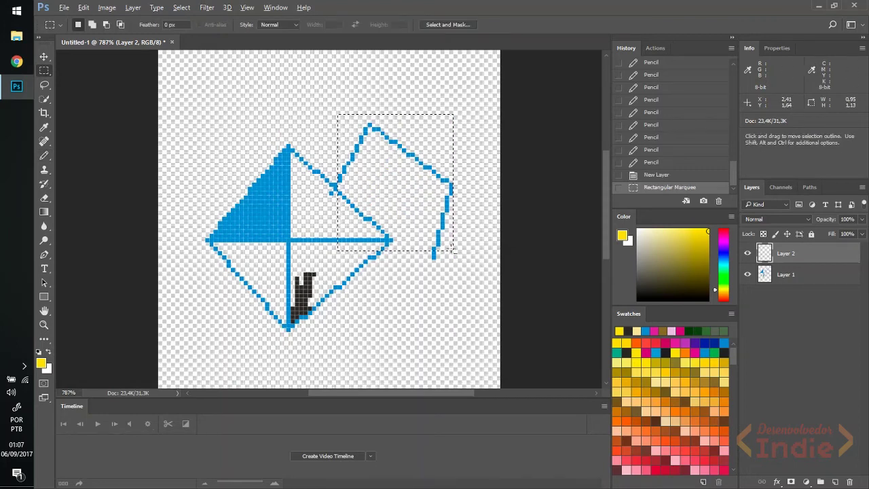
key(alt+BackSpace)
key(ctrl+d)
key(v)
drag(419, 196, 417, 156)
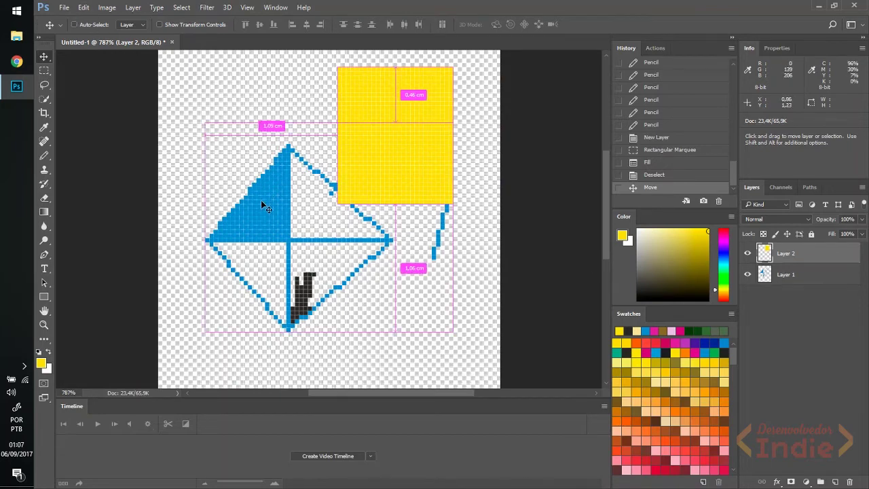
Toggle the Move tool's Auto-Select and pick the blue drawing's layer, followed by the yellow rectangle's layer, directly on the canvas.
click(81, 25)
click(264, 211)
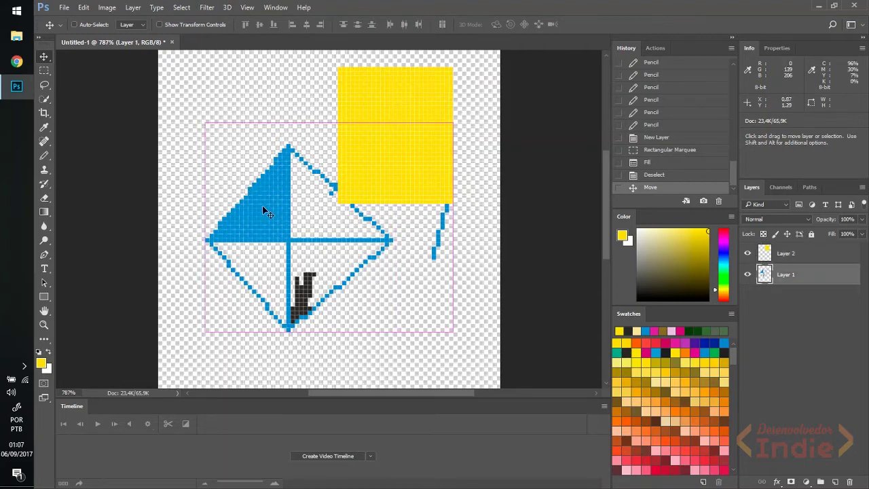
click(75, 24)
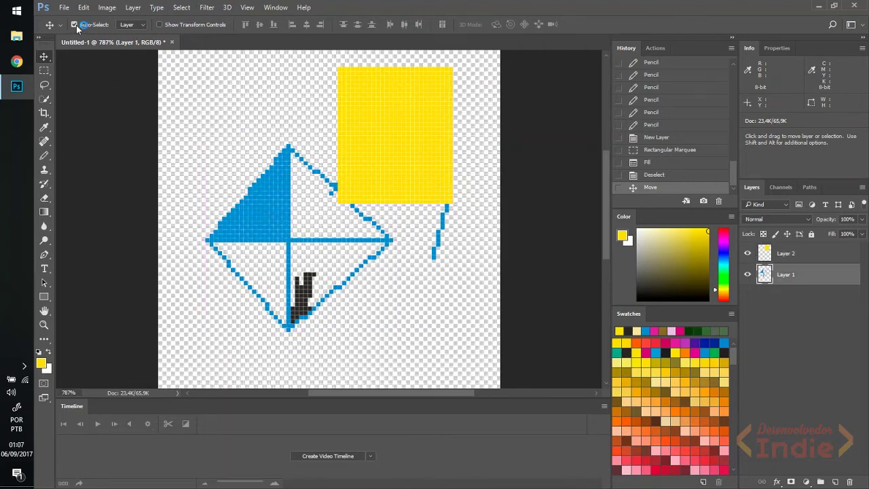
click(74, 25)
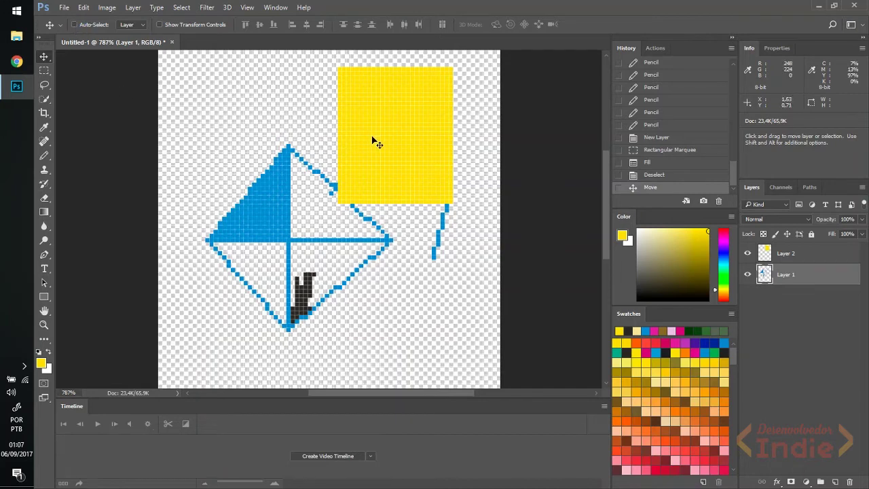
key(ctrl)
click(412, 112)
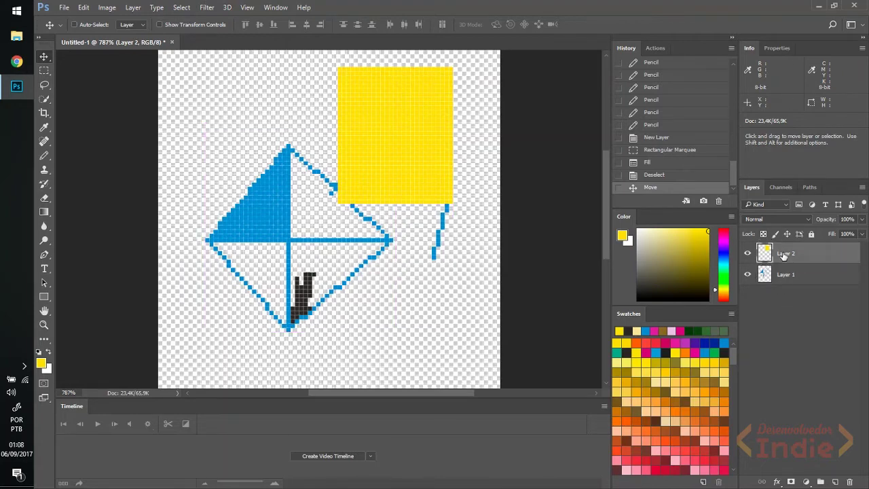
Duplicate the yellow rectangle to the lower-left area of the canvas and recolour the copy with a light orange swatch.
key(ctrl)
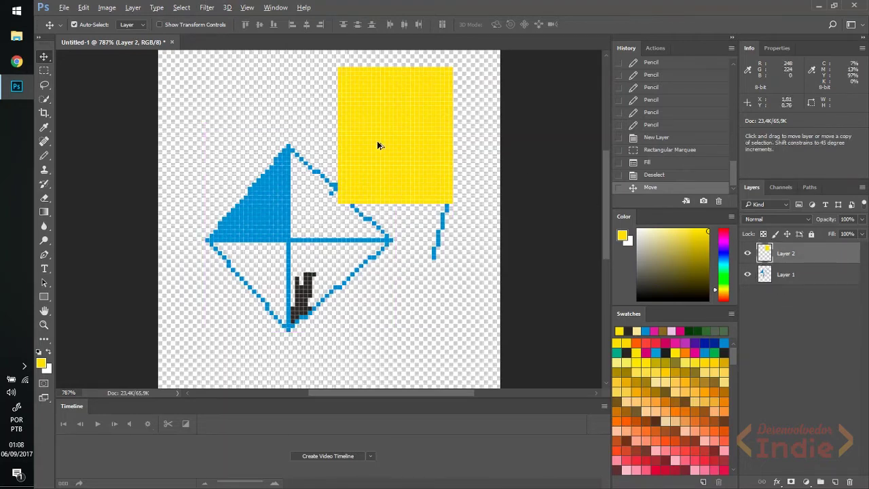
drag(405, 126, 267, 245)
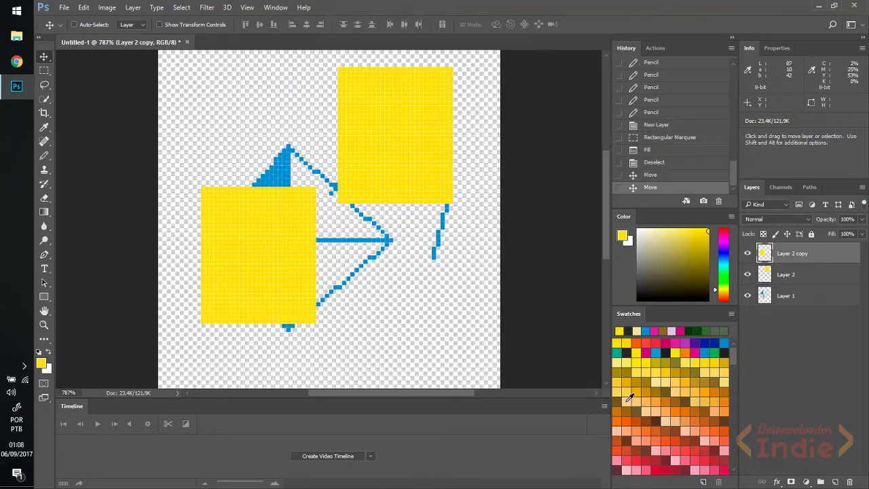
click(630, 397)
key(w)
click(262, 257)
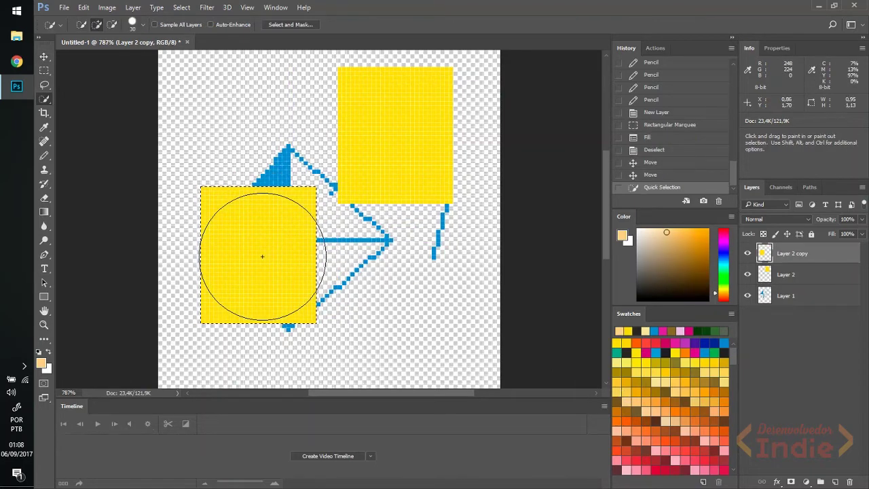
key(alt+BackSpace)
key(ctrl+d)
key(v)
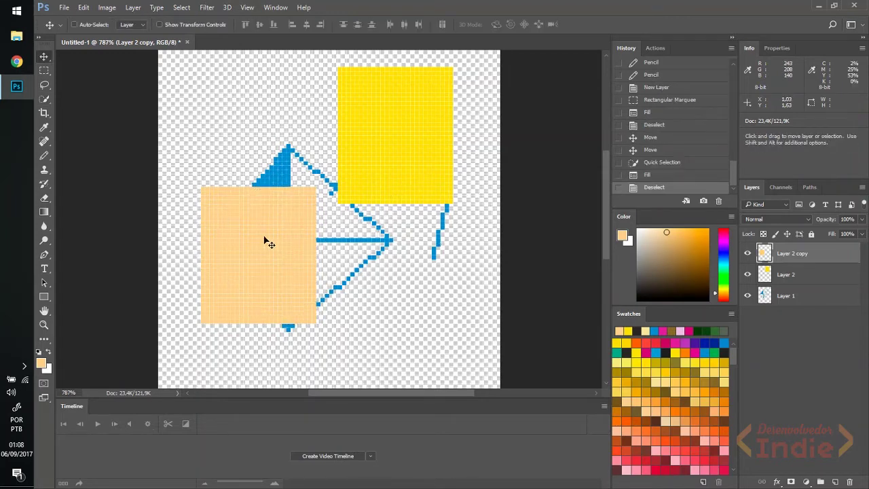
drag(268, 243, 238, 286)
Group the two rectangle layers and set the Move tool's Auto-Select target to Group.
shift+click(786, 274)
key(ctrl+g)
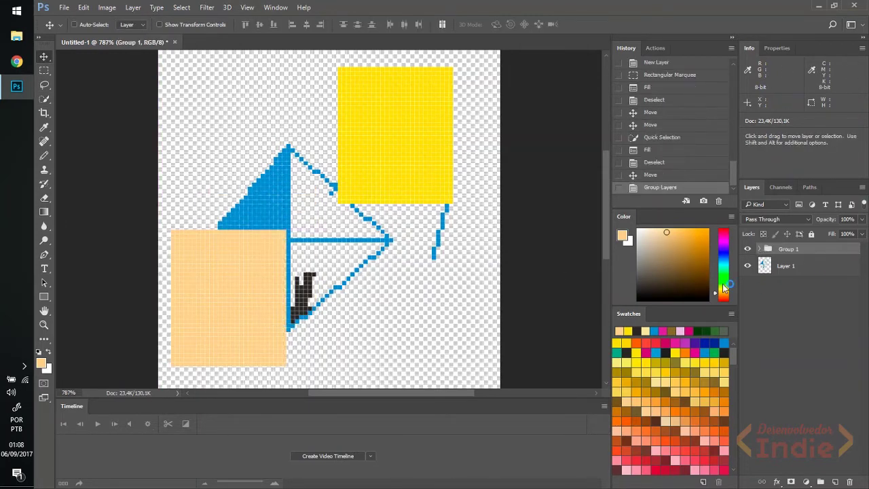
click(128, 30)
click(129, 25)
click(124, 33)
click(139, 25)
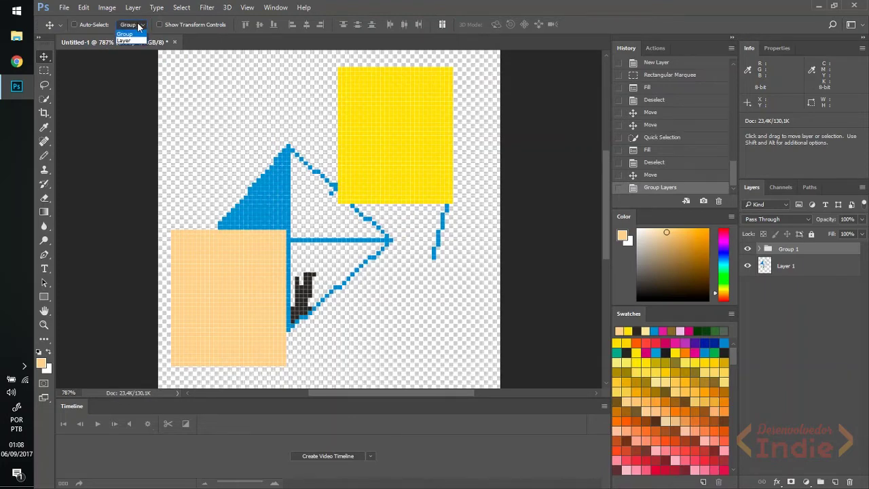
Expand the rectangle group in the layer stack and move the blue drawing on Layer 1 up and to the left.
click(761, 253)
click(759, 250)
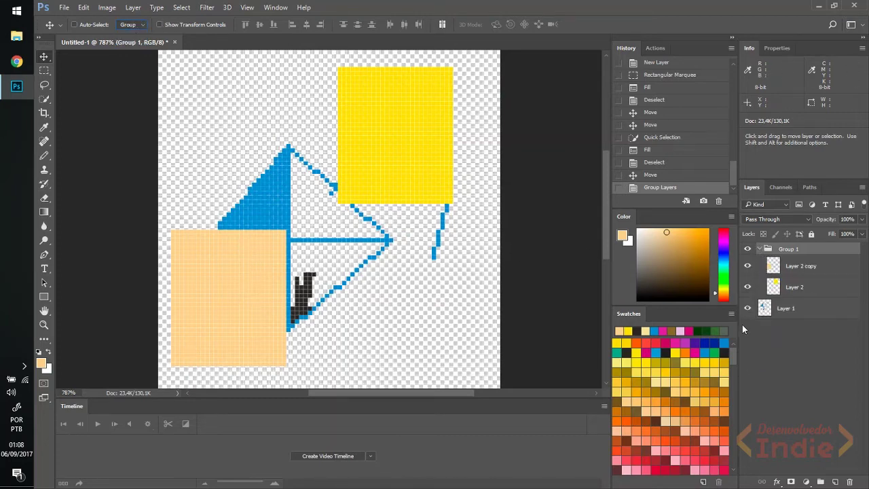
click(795, 310)
drag(282, 215, 254, 194)
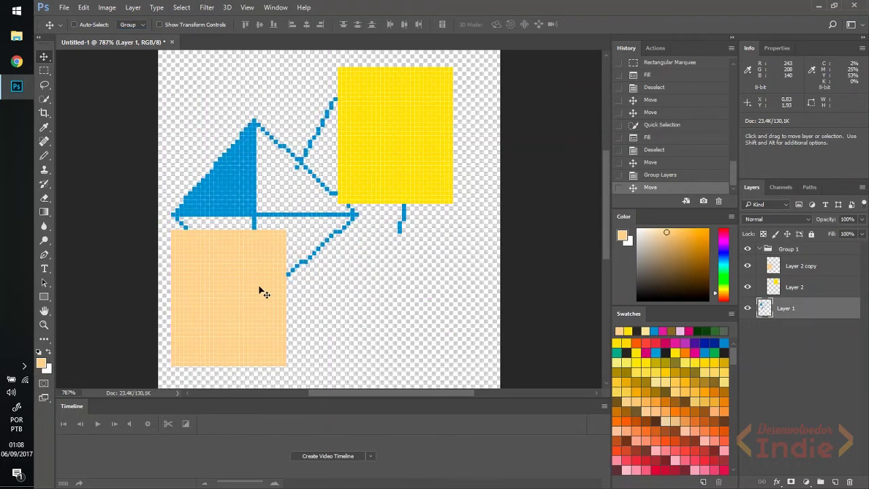
Pick the rectangle group and the blue drawing directly on the canvas, test-move the group, and undo the move.
click(248, 344)
mouse_move(247, 345)
mouse_down()
mouse_move(317, 355)
mouse_move(276, 303)
mouse_move(242, 330)
mouse_move(259, 336)
mouse_up()
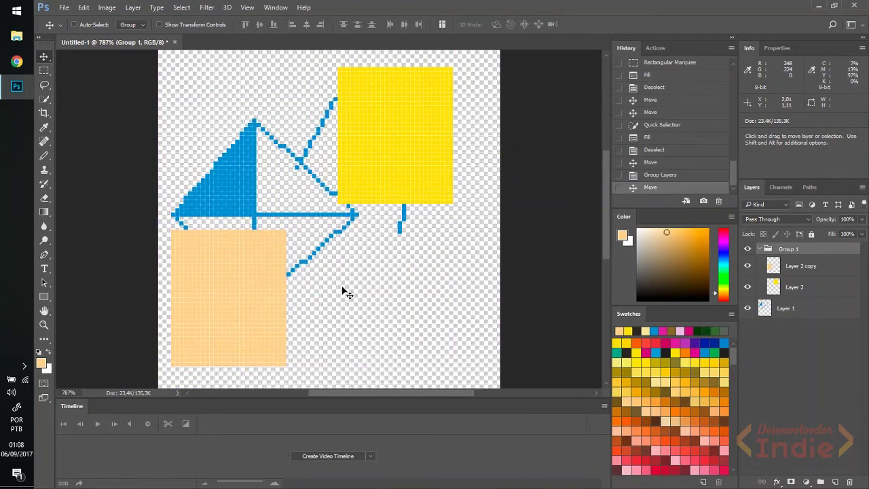
ctrl+click(230, 175)
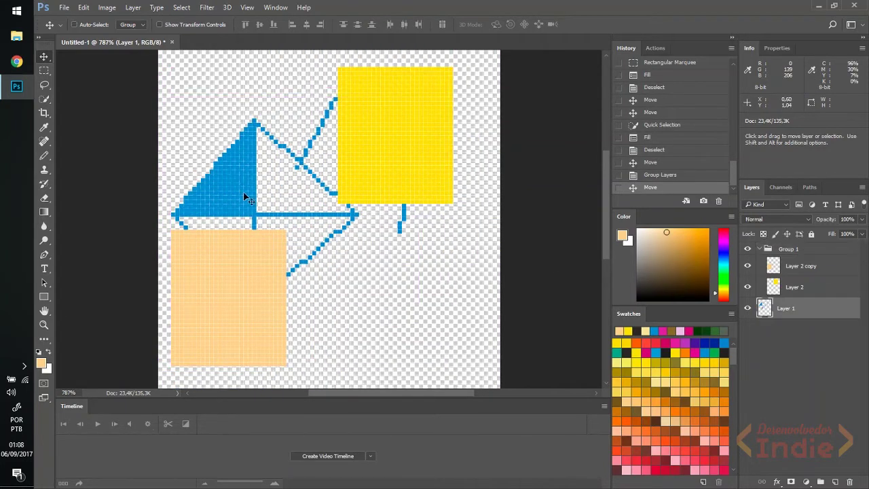
ctrl+click(417, 136)
drag(417, 136, 463, 141)
key(ctrl+z)
Set the Auto-Select target to Layer, pick the blue drawing on the canvas, test-move it, and undo the move.
click(131, 25)
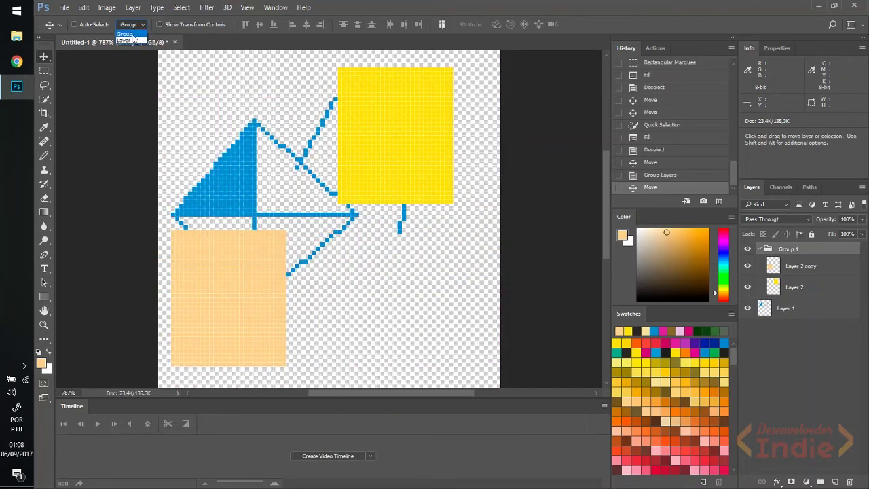
click(125, 41)
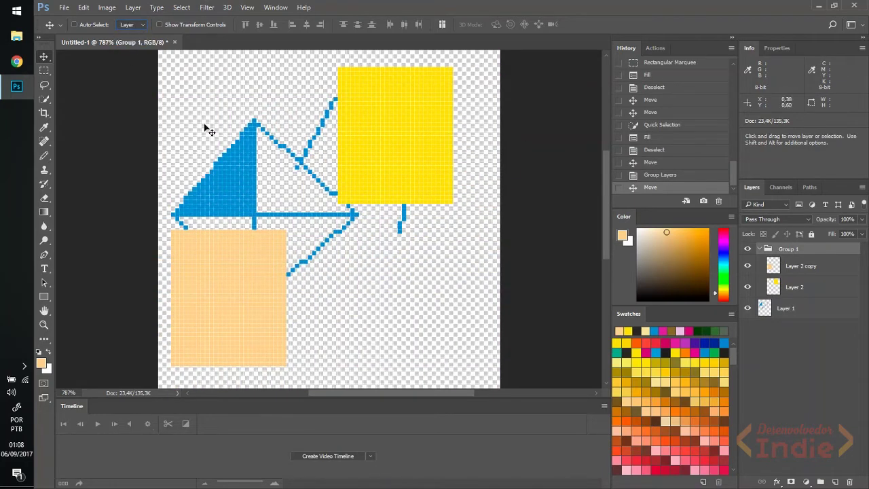
ctrl+click(234, 188)
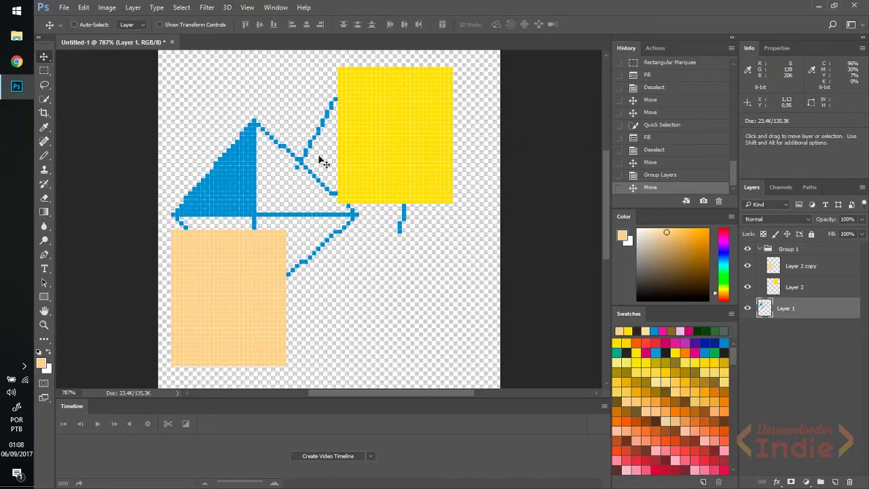
mouse_move(238, 143)
mouse_down()
mouse_move(249, 110)
mouse_move(240, 133)
mouse_up()
key(ctrl+z)
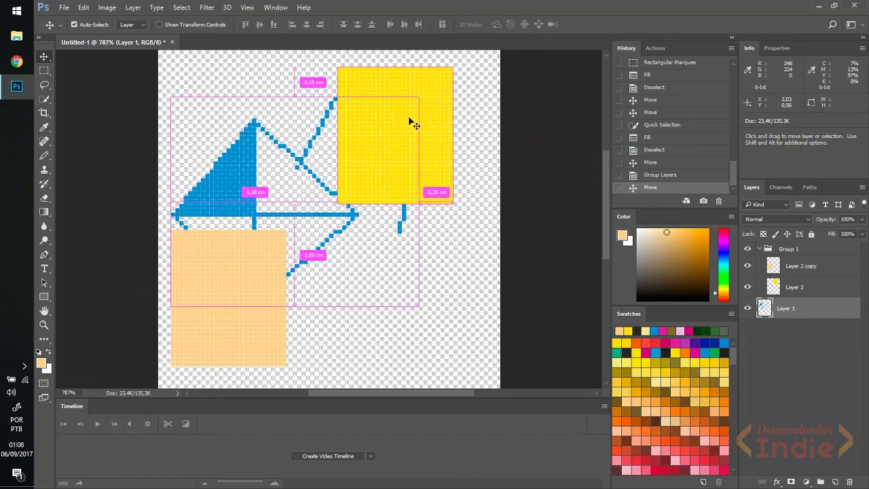
Pick the yellow and light orange rectangles individually, select Group 1 in the layer stack, and cancel the test moves.
click(434, 116)
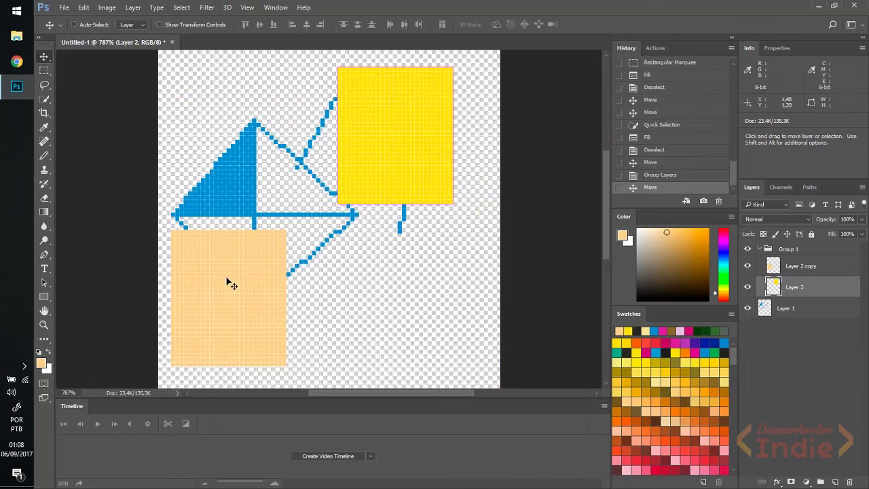
click(239, 329)
drag(239, 328, 305, 285)
key(Escape)
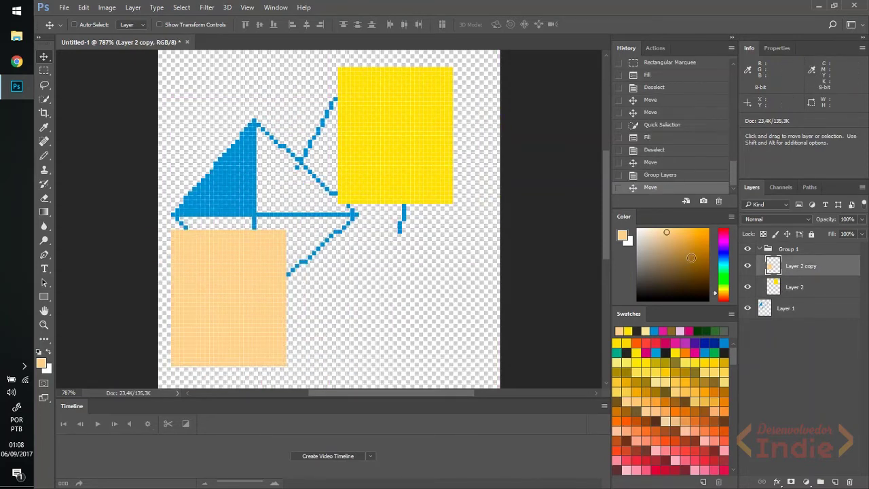
click(797, 251)
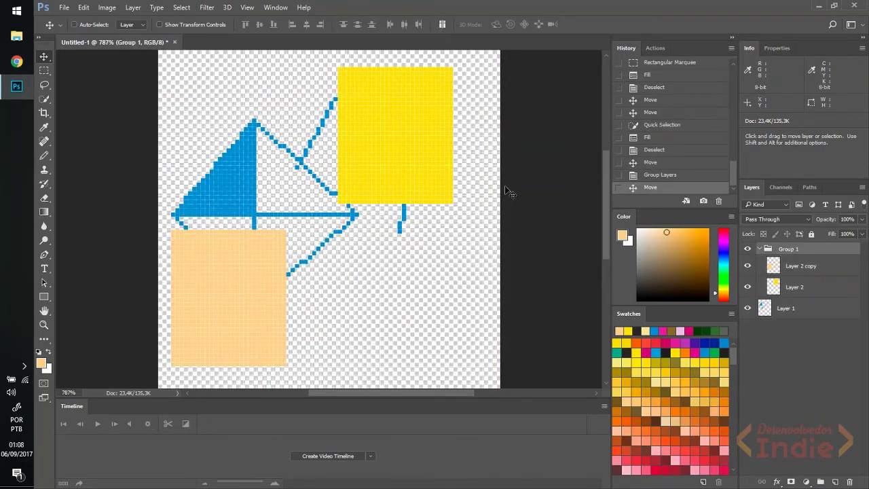
drag(380, 132, 379, 188)
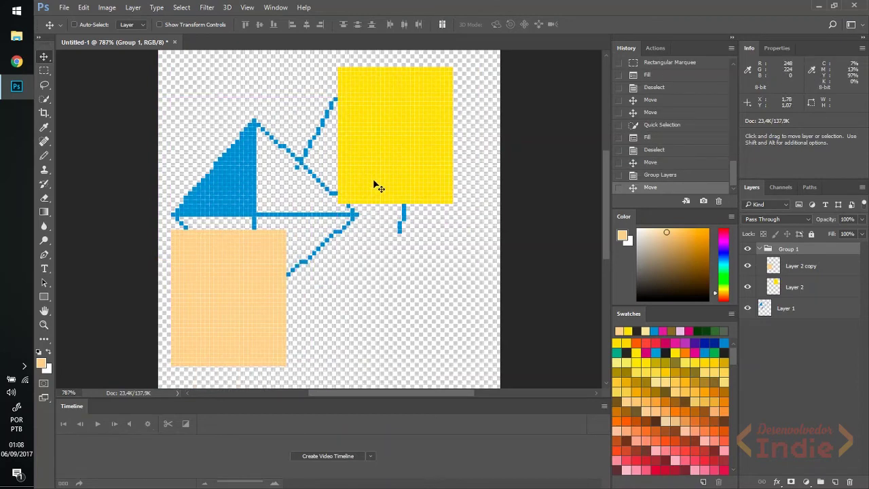
Draw and clear a test selection with the Rectangular Marquee tool, and set its Feather to 20 px.
click(46, 72)
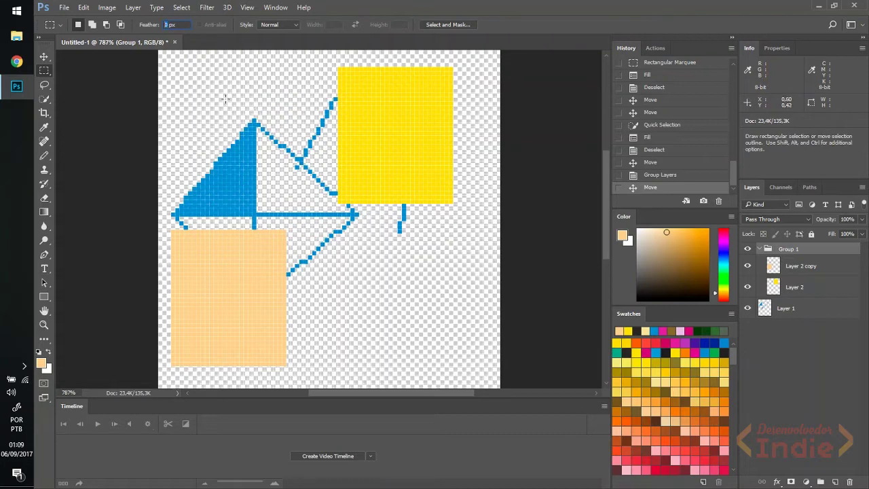
drag(225, 99, 408, 326)
key(ctrl+d)
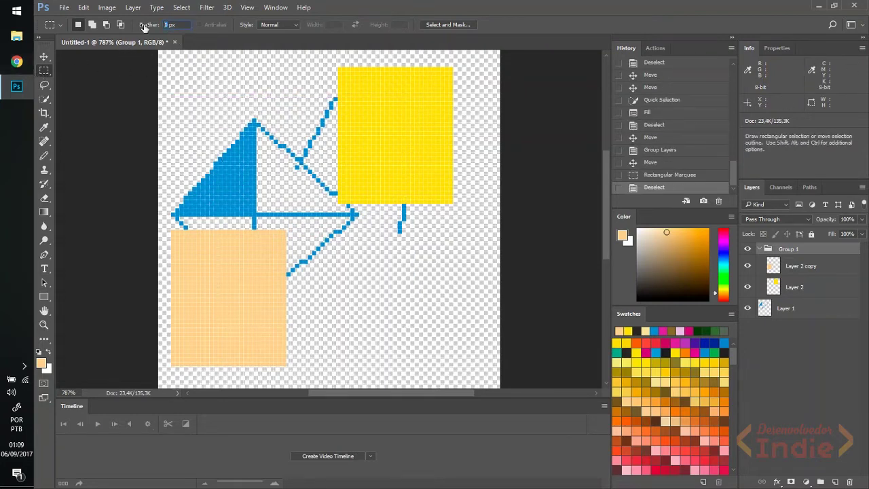
text(20)
key(Return)
Draw successively larger feathered marquee selections over the yellow rectangle, ending with one across the middle of the drawing.
drag(360, 102, 429, 161)
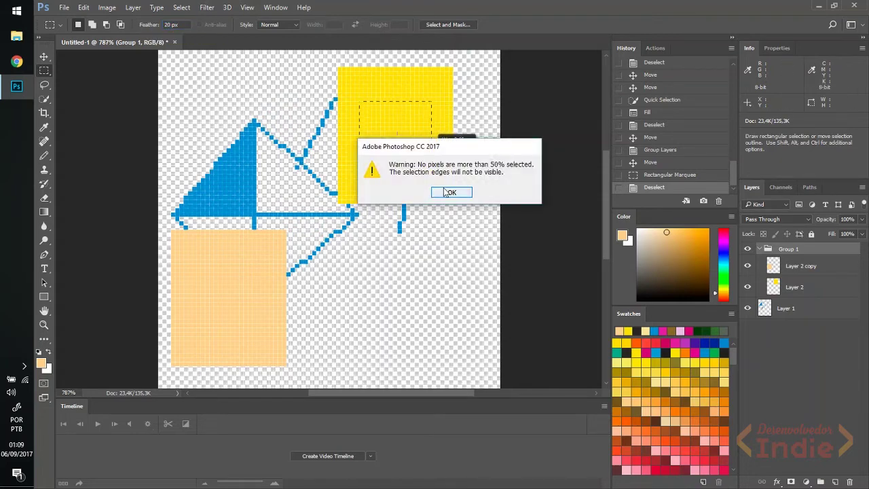
click(444, 192)
drag(347, 76, 477, 234)
click(446, 191)
drag(219, 103, 440, 327)
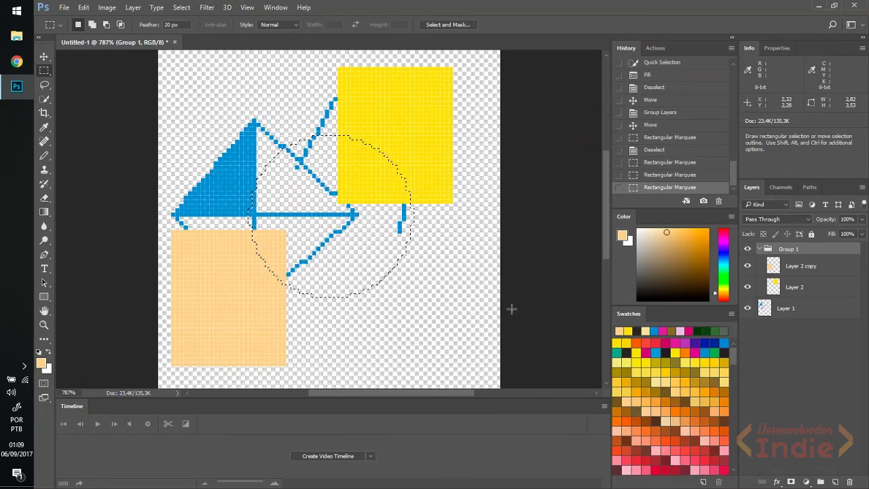
Select Layer 1 and delete the group containing the two rectangles.
click(780, 310)
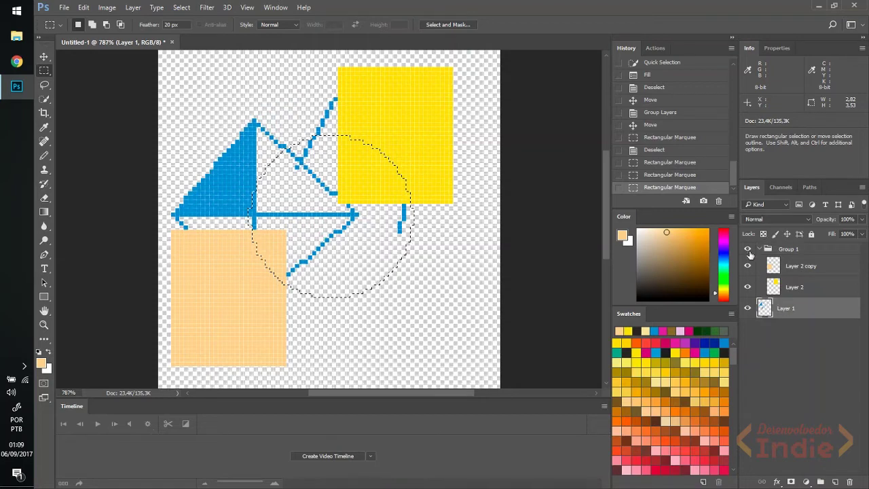
click(748, 249)
drag(788, 249, 849, 481)
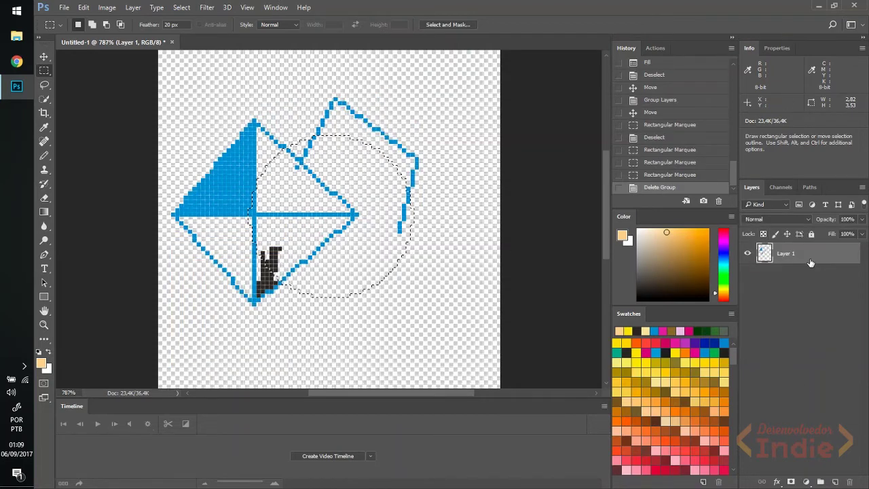
Clear the feathered selection's pixels on Layer 1, undo the clearing, and deselect with the marquee Feather reset to 0 px.
key(Delete)
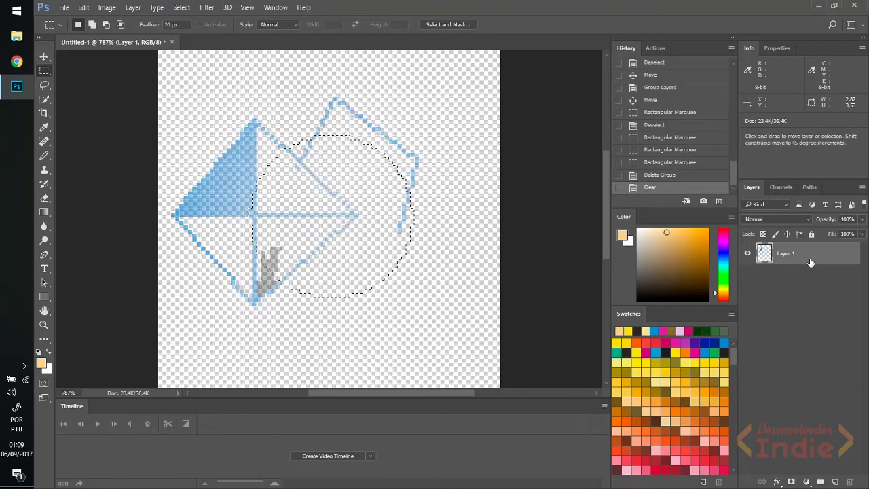
key(ctrl+z)
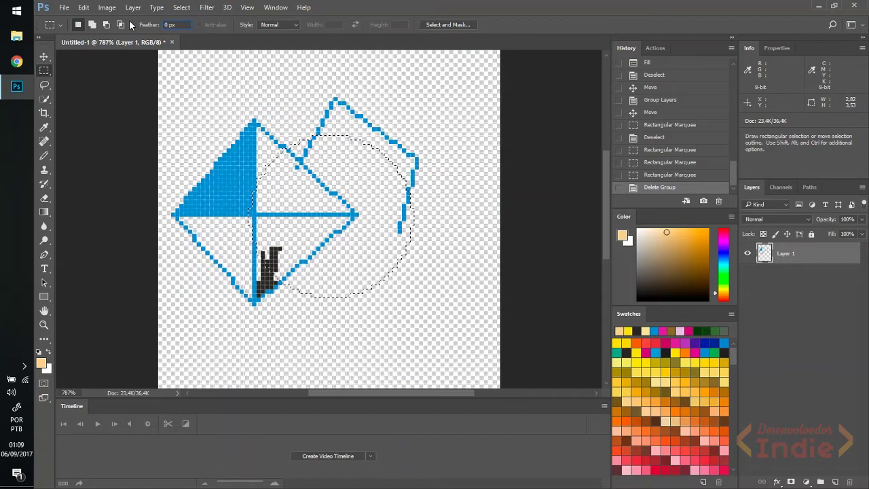
click(294, 172)
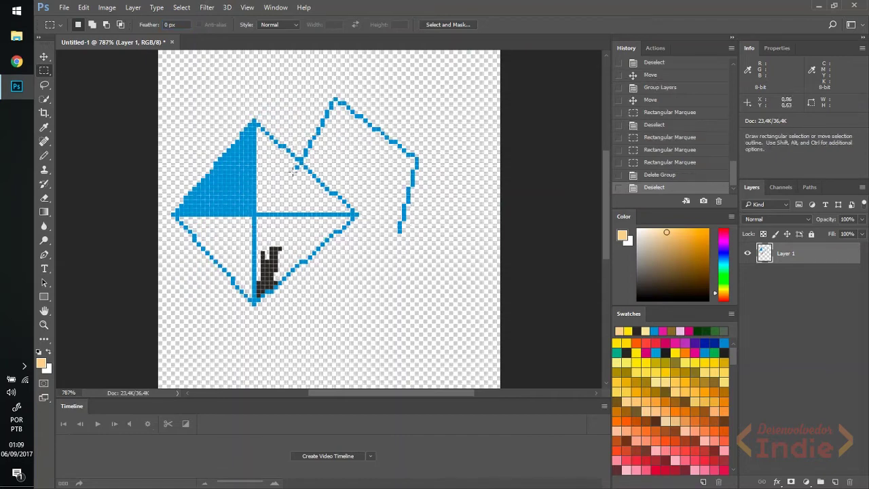
Clear a circular area about 0.67 cm across at the diamond's right corner using the Elliptical Marquee tool, and deselect.
drag(317, 202, 419, 96)
click(394, 112)
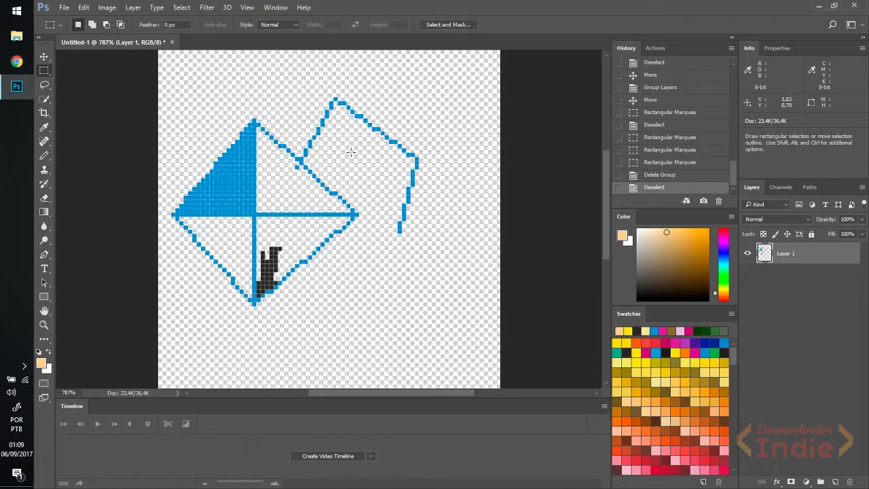
right_click(44, 74)
click(61, 80)
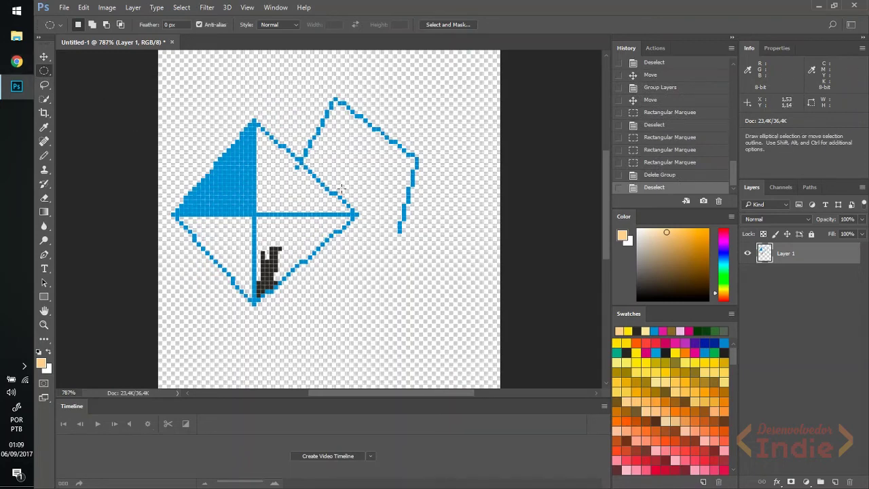
right_click(44, 70)
click(61, 80)
drag(294, 198, 413, 169)
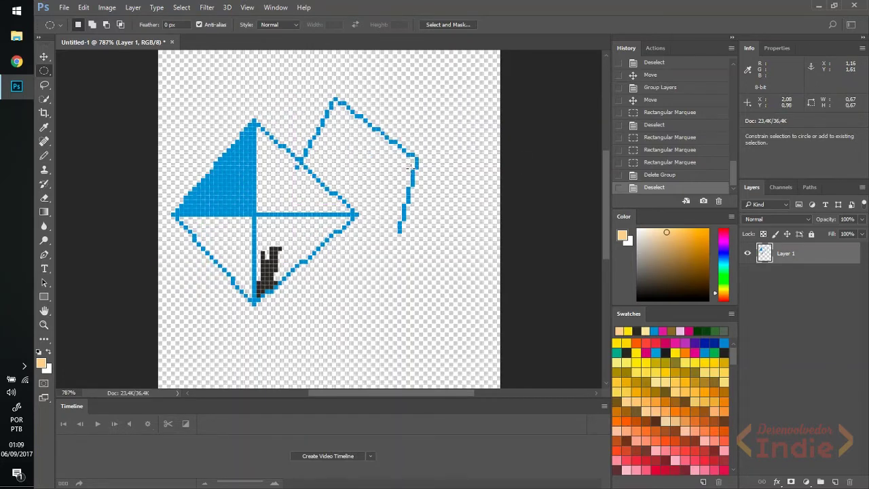
key(Delete)
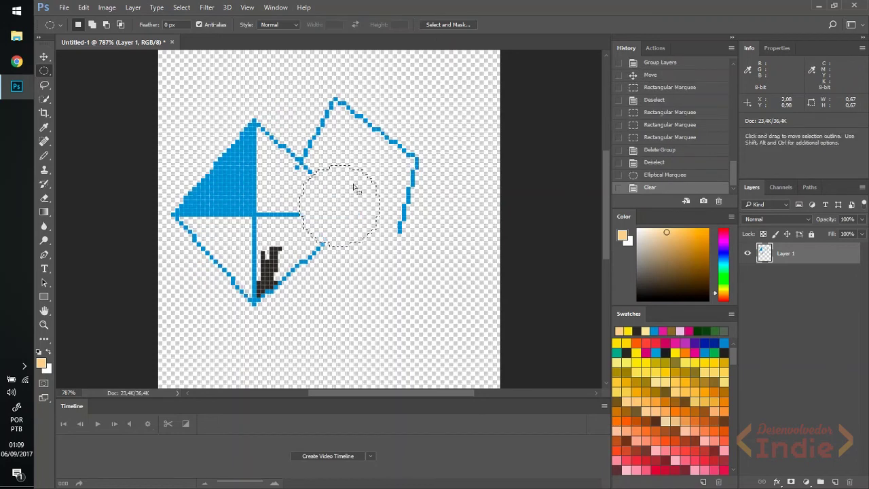
key(ctrl+z)
key(Delete)
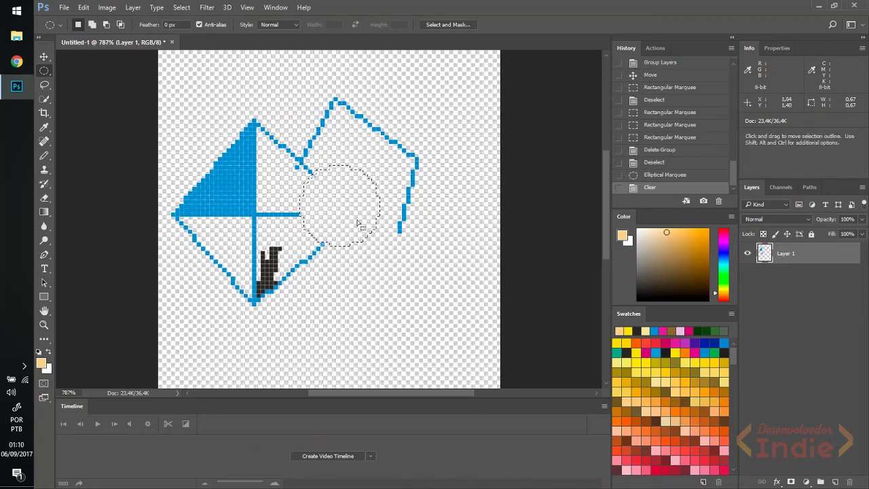
key(ctrl+d)
Switch the marquee tool back to Rectangular Marquee.
key(b)
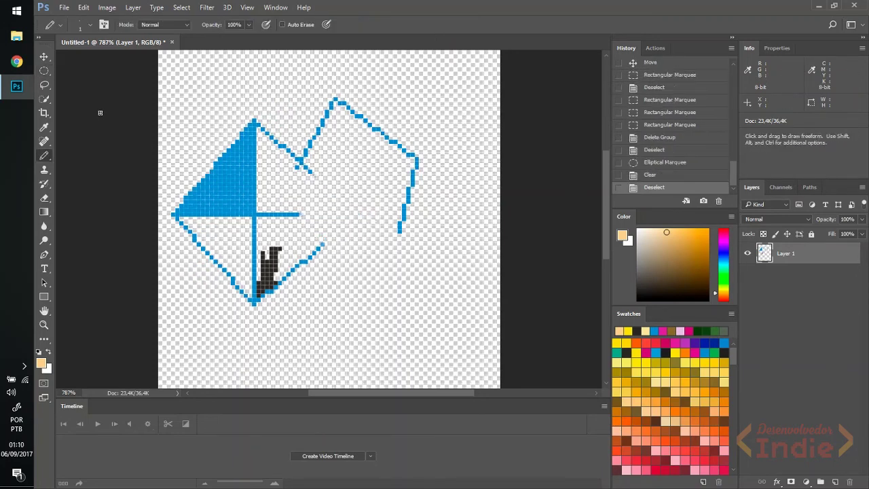
click(49, 89)
click(44, 72)
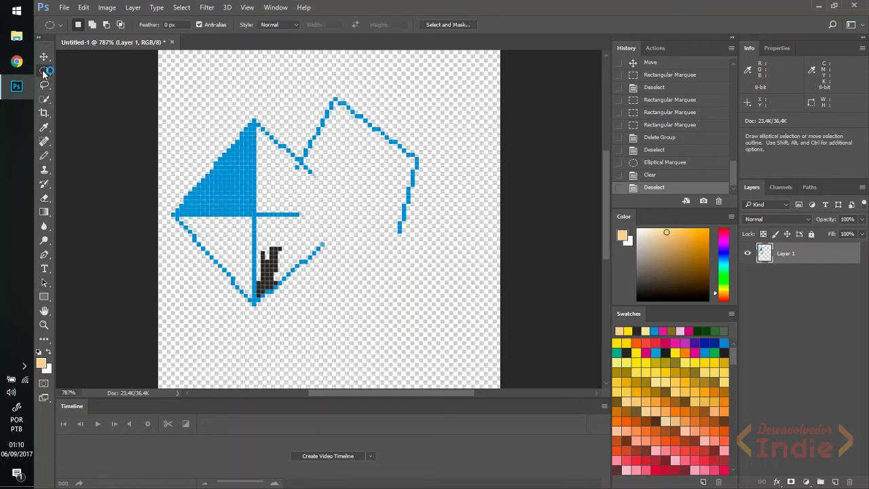
drag(44, 73, 71, 70)
click(73, 70)
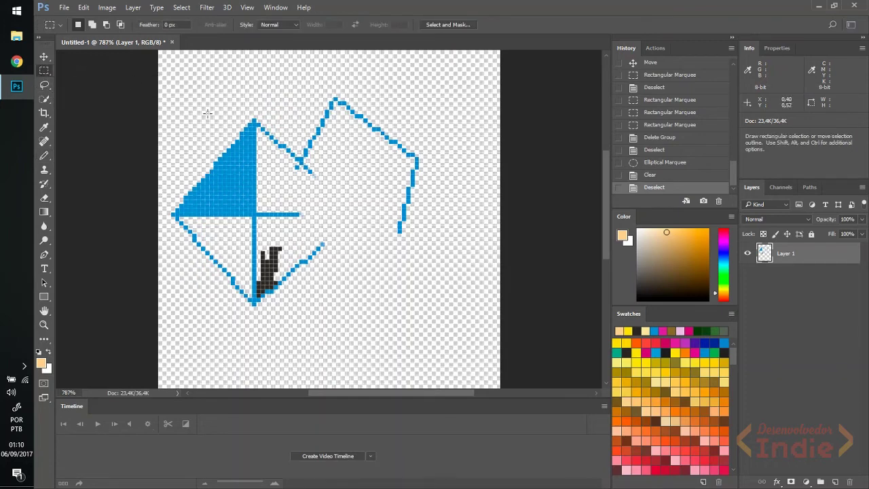
right_click(49, 78)
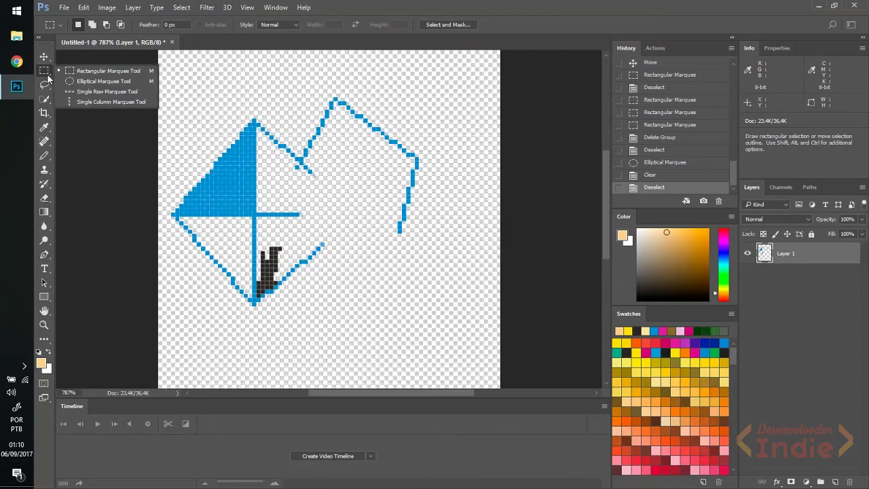
click(45, 73)
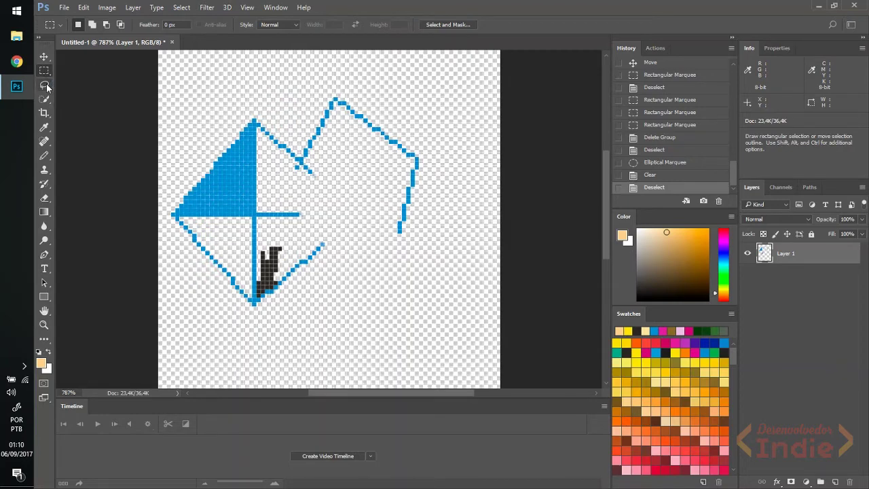
Lasso the open blue outline beside the diamond, move it up and to the right, undo the move and deselect.
click(46, 86)
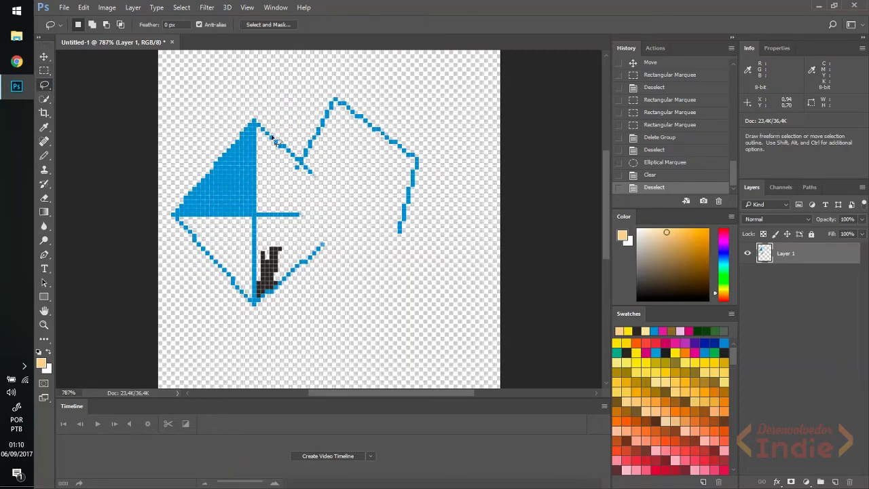
mouse_move(304, 90)
mouse_down()
mouse_move(400, 92)
mouse_move(398, 144)
mouse_move(361, 156)
mouse_move(273, 98)
mouse_move(274, 83)
mouse_move(337, 76)
mouse_move(306, 87)
mouse_up()
click(292, 103)
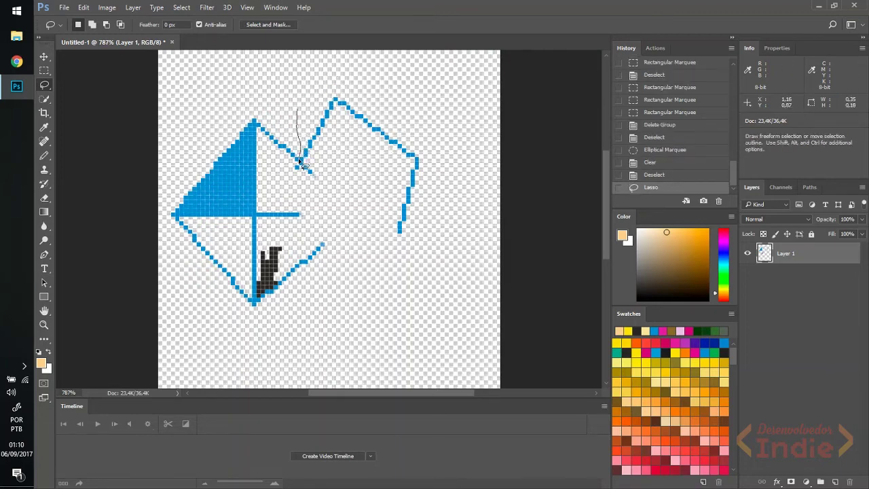
mouse_move(314, 167)
mouse_down()
mouse_move(349, 236)
mouse_move(453, 248)
mouse_move(431, 71)
mouse_move(336, 75)
mouse_move(299, 115)
mouse_up()
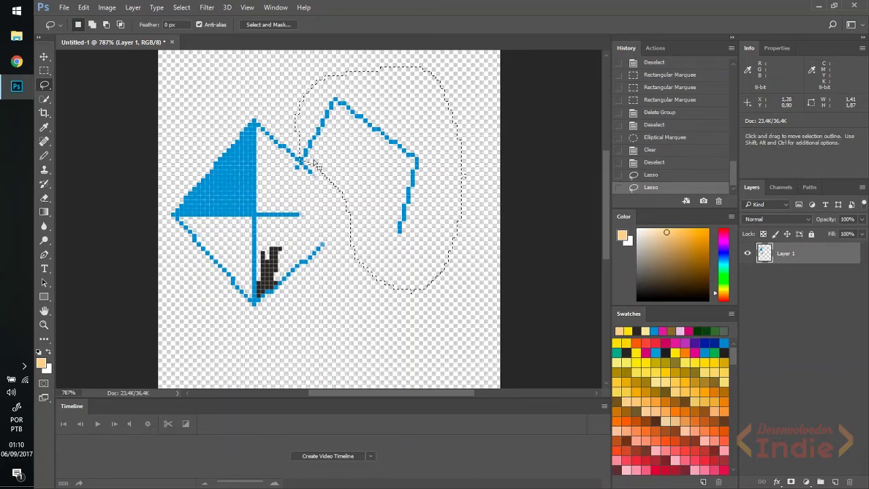
drag(323, 139, 358, 125)
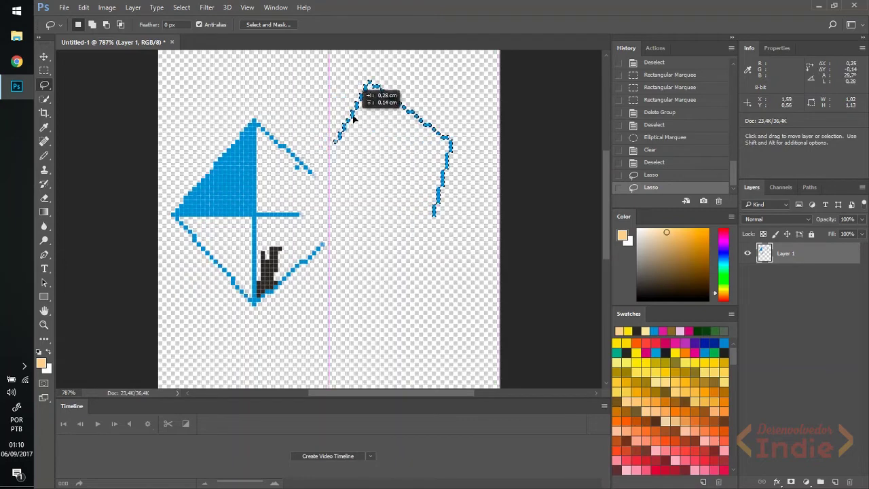
key(ctrl+z)
key(ctrl+d)
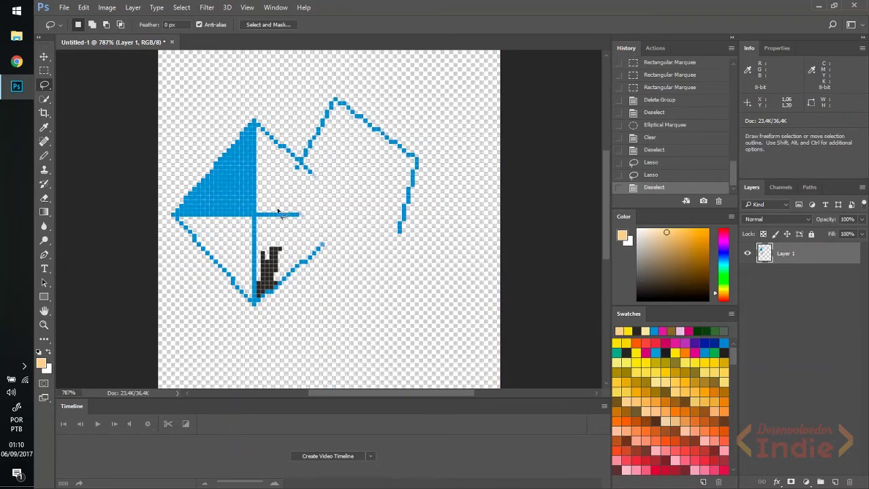
Lasso the solid blue triangle, move it above the diamond, undo the move and deselect.
mouse_move(278, 213)
mouse_down()
mouse_move(156, 213)
mouse_move(156, 159)
mouse_move(253, 83)
mouse_move(285, 118)
mouse_move(278, 202)
mouse_move(244, 131)
mouse_move(275, 142)
mouse_move(275, 167)
mouse_move(288, 135)
mouse_up()
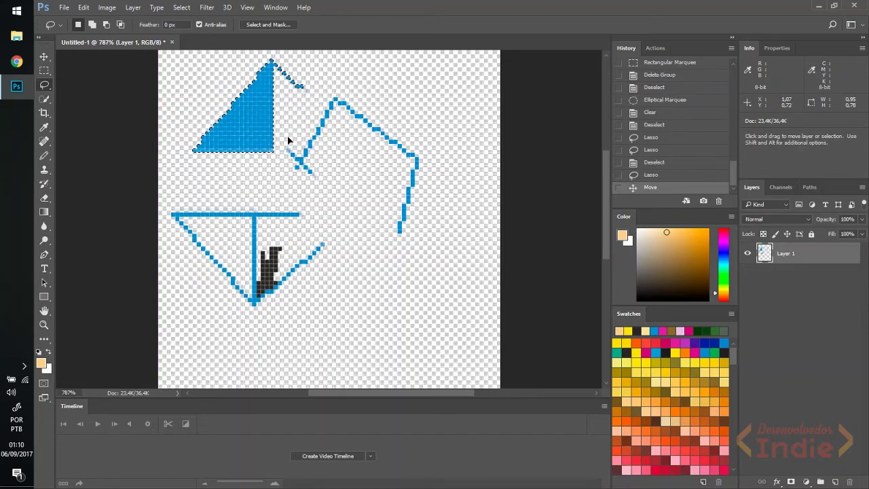
key(ctrl+z)
key(ctrl+d)
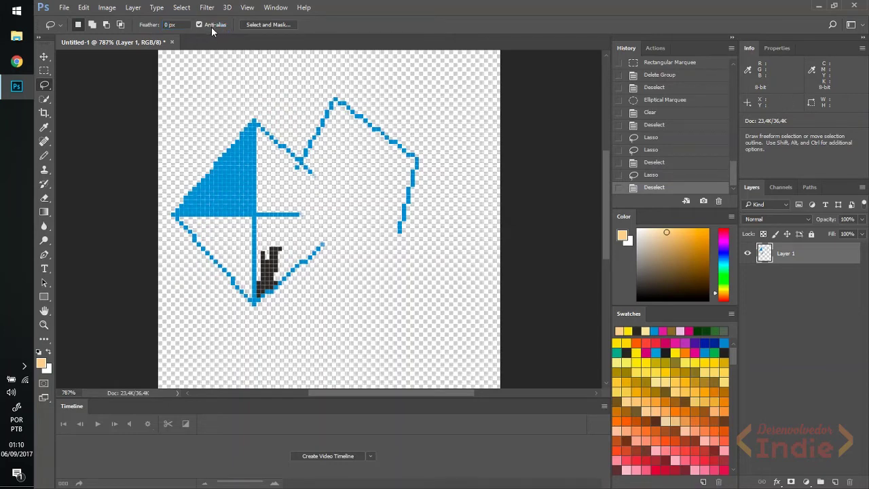
Turn off Anti-alias for the Lasso tool, draw a test selection around the open outline's peak and deselect.
mouse_move(352, 88)
mouse_down()
mouse_move(321, 126)
mouse_move(393, 102)
mouse_up()
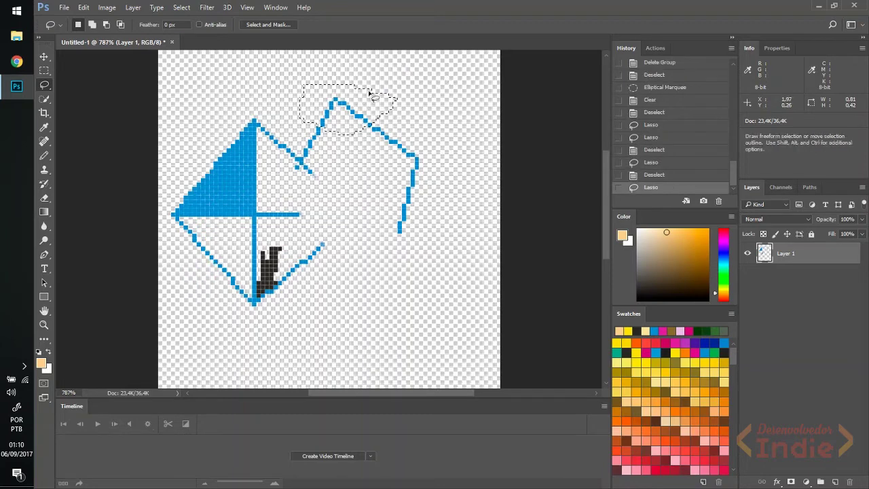
click(121, 99)
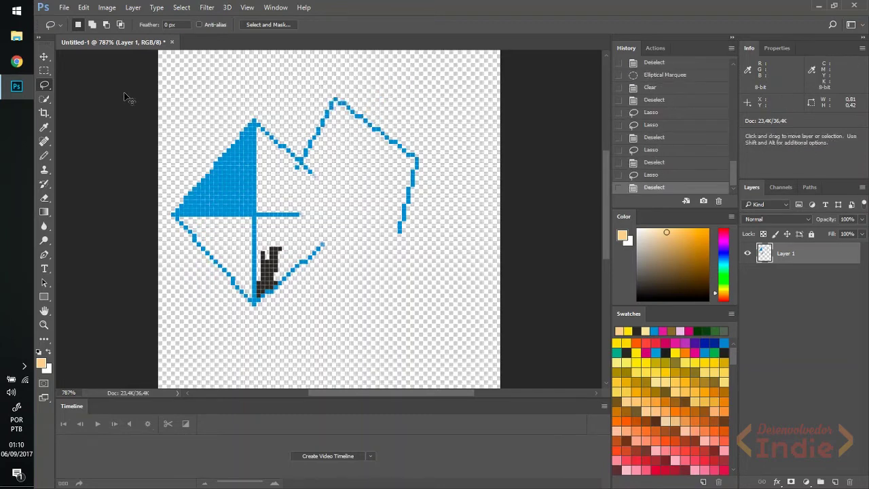
Crop the canvas to about 1.66 cm wide with Delete Cropped Pixels on, preview widening it to about 2.50 cm, and undo the crop.
click(44, 114)
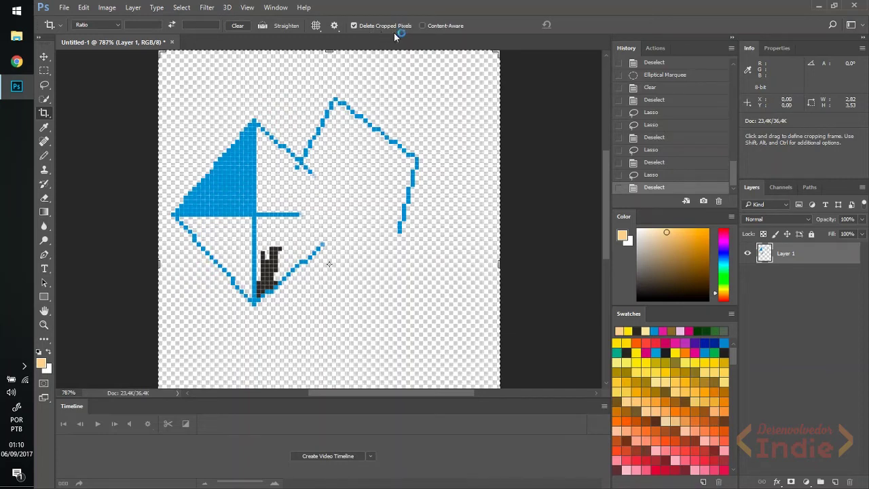
drag(500, 265, 432, 269)
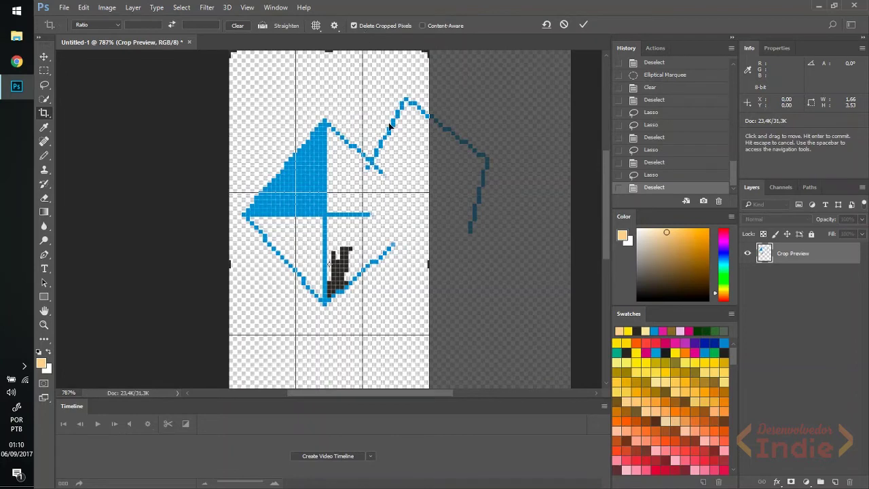
key(Return)
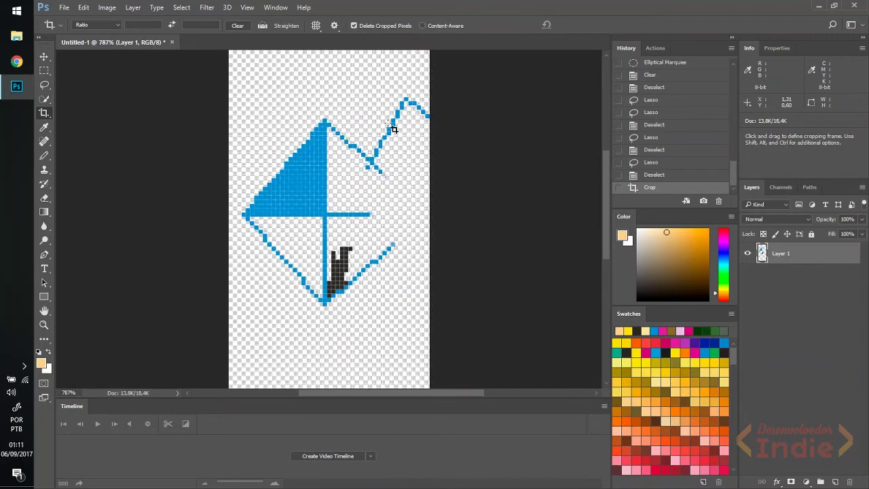
click(393, 129)
drag(431, 265, 480, 264)
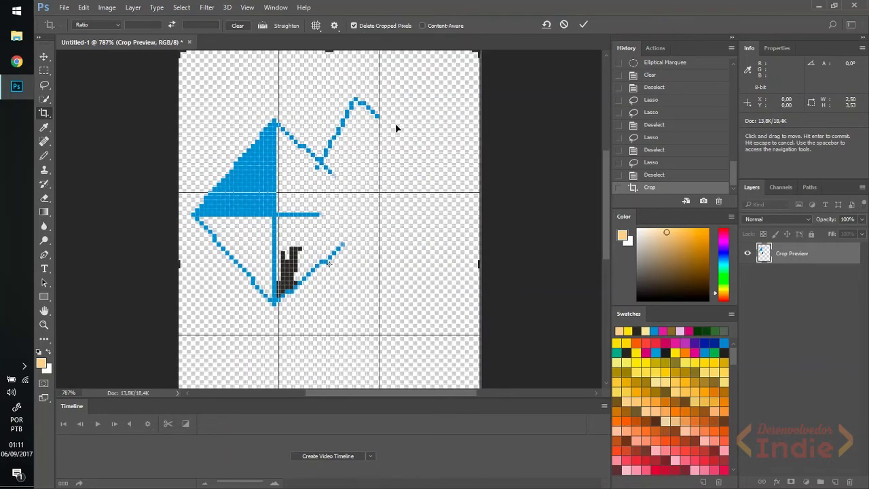
key(ctrl+z)
key(Escape)
key(ctrl+z)
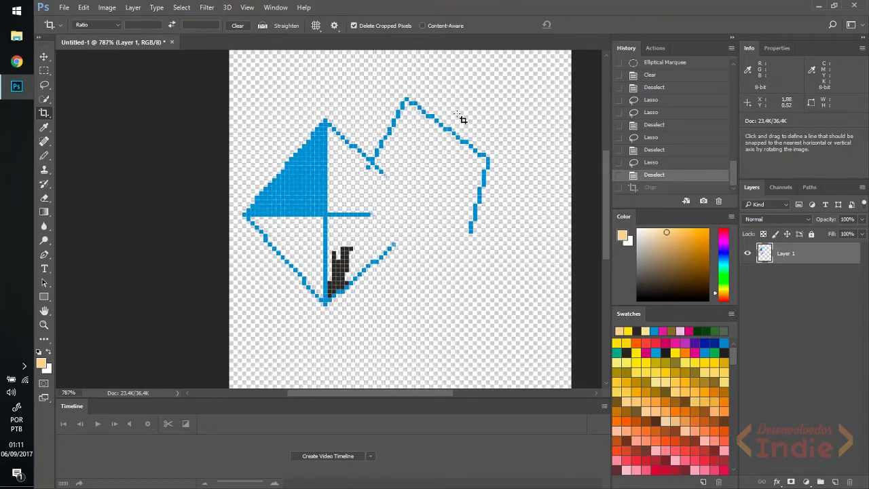
Crop to about 1.73 x 2.43 cm with Delete Cropped Pixels off, move the layer left, undo both changes and re-enable the option.
click(354, 26)
drag(227, 72, 433, 364)
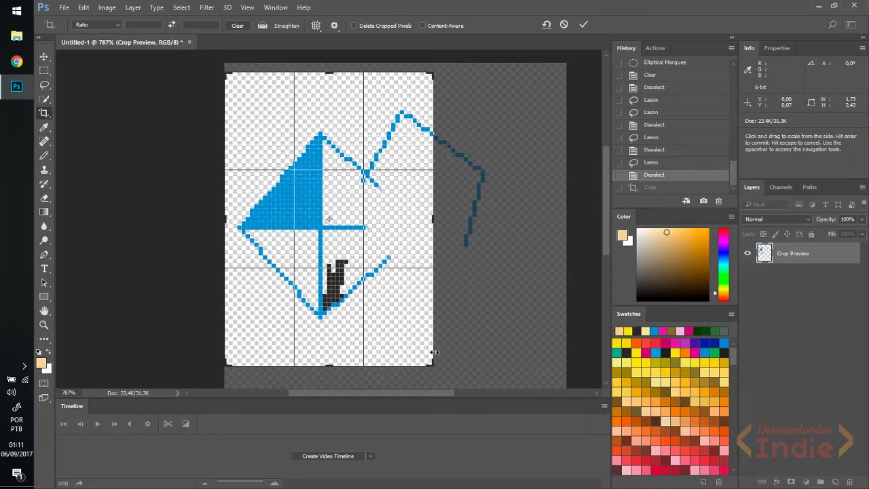
key(Return)
key(v)
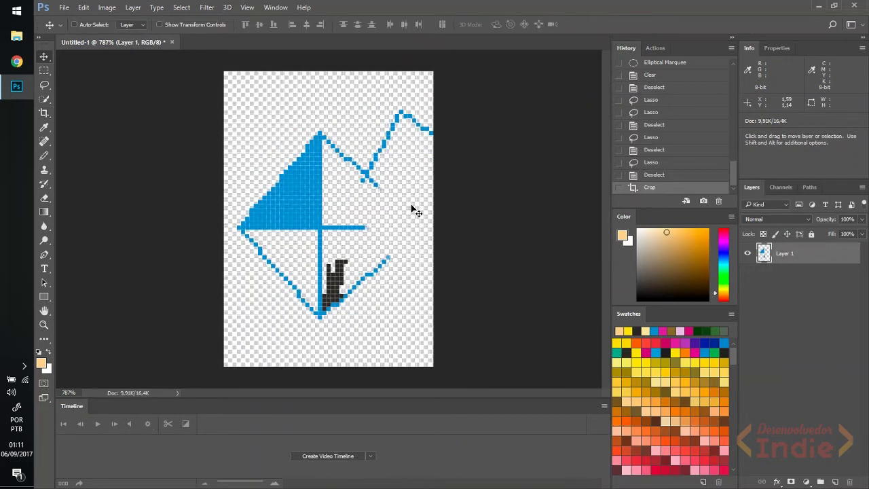
drag(416, 182, 333, 177)
key(ctrl+z)
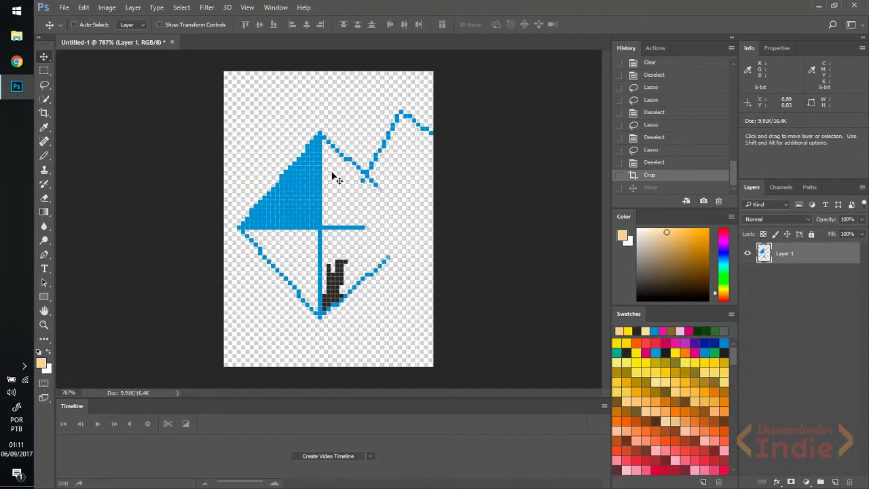
key(ctrl+alt+z)
key(c)
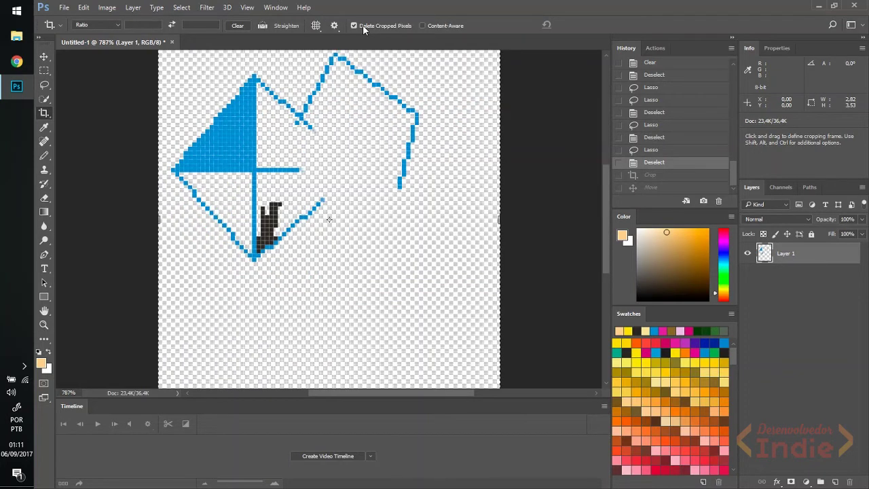
Sample the solid triangle's blue as the foreground color and draw a freehand Pencil squiggle below and to the right of the diamond.
click(45, 129)
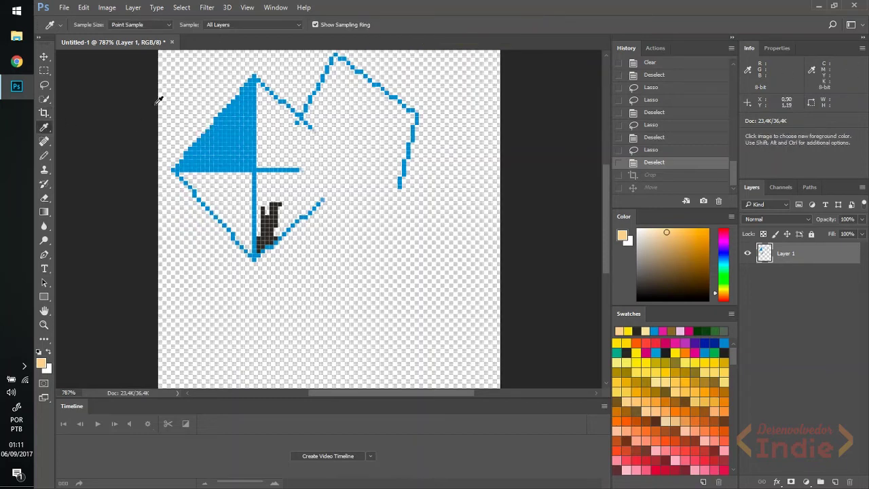
key(b)
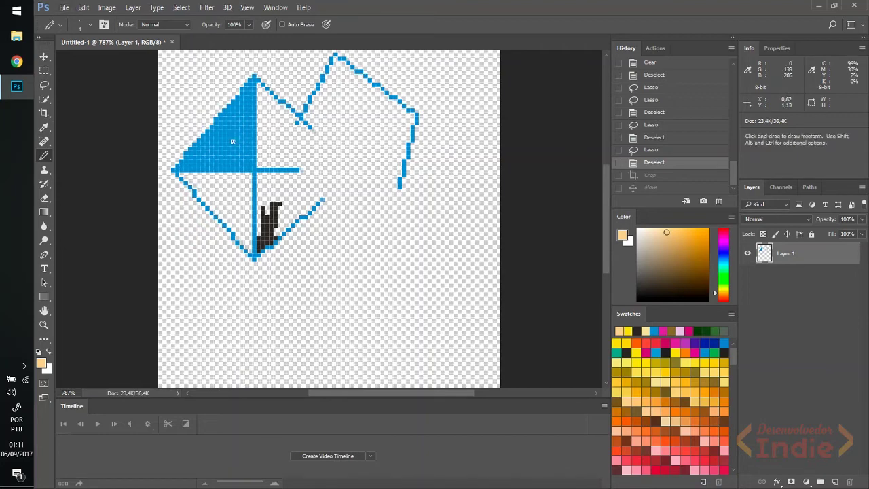
alt+click(231, 136)
mouse_move(316, 268)
mouse_down()
mouse_move(360, 304)
mouse_move(383, 308)
mouse_up()
Sample the dark color inside the diamond and draw a Pencil squiggle beside the blue one and a short stroke above them.
alt+click(277, 222)
mouse_move(393, 262)
mouse_down()
mouse_move(387, 291)
mouse_move(435, 309)
mouse_move(473, 299)
mouse_up()
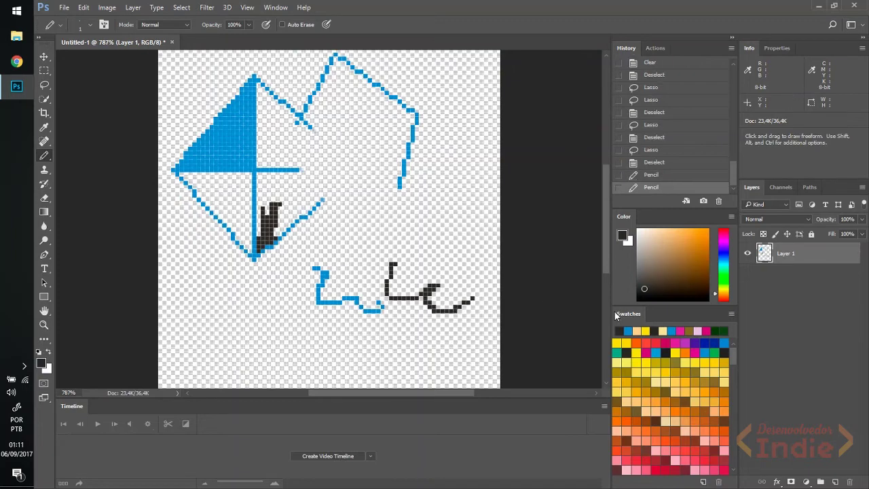
alt+click(258, 213)
drag(346, 251, 379, 241)
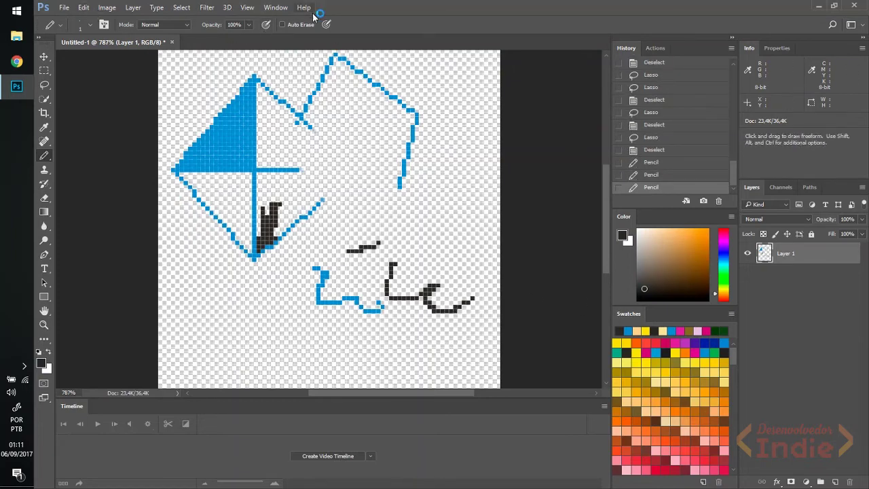
Sample the solid triangle's blue as the foreground color while the Pencil tool is active.
click(43, 128)
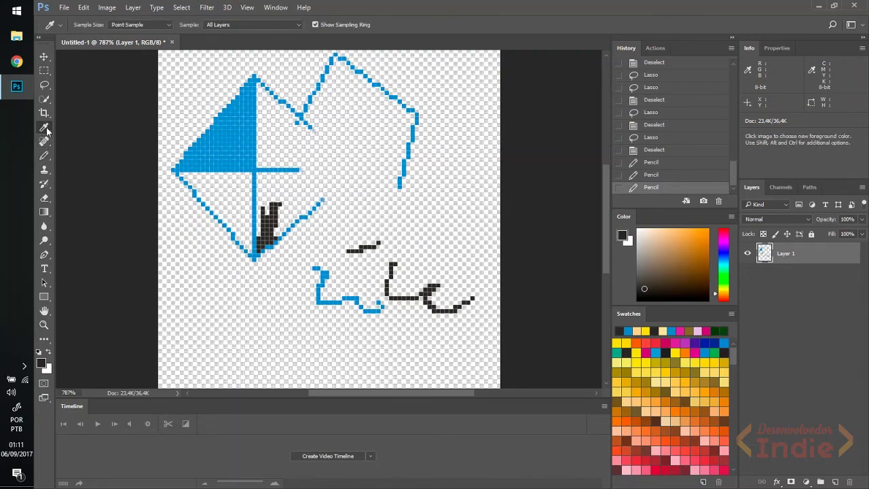
click(51, 159)
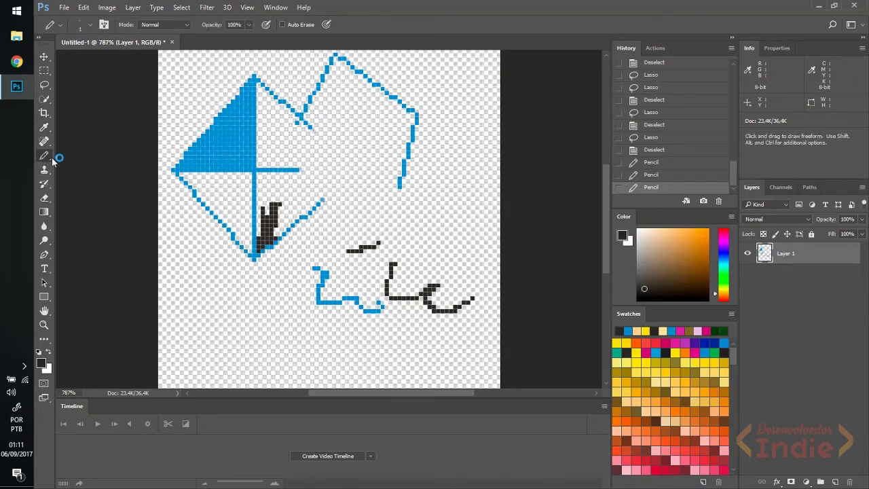
alt+click(238, 145)
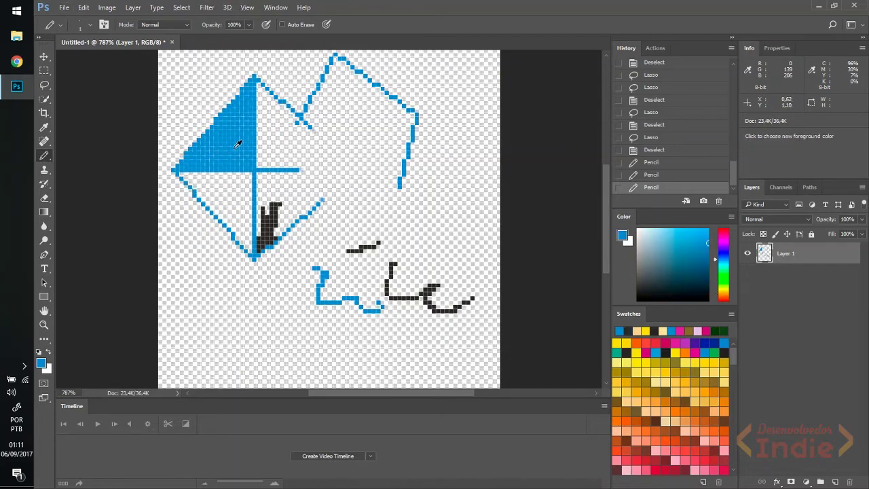
Draw a blue Pencil stroke inside the solid triangle, then sample the dark color and draw a short stroke above the diamond's unfinished lower edge.
drag(227, 146, 190, 158)
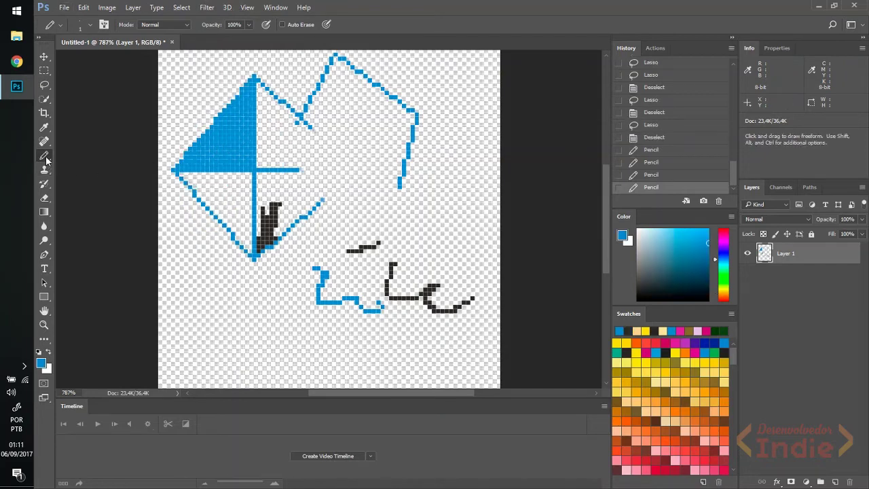
alt+click(265, 219)
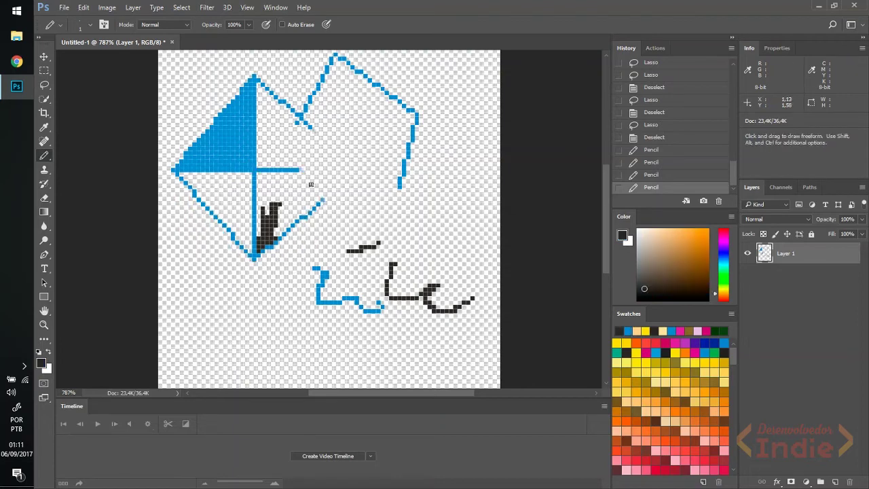
drag(311, 184, 346, 179)
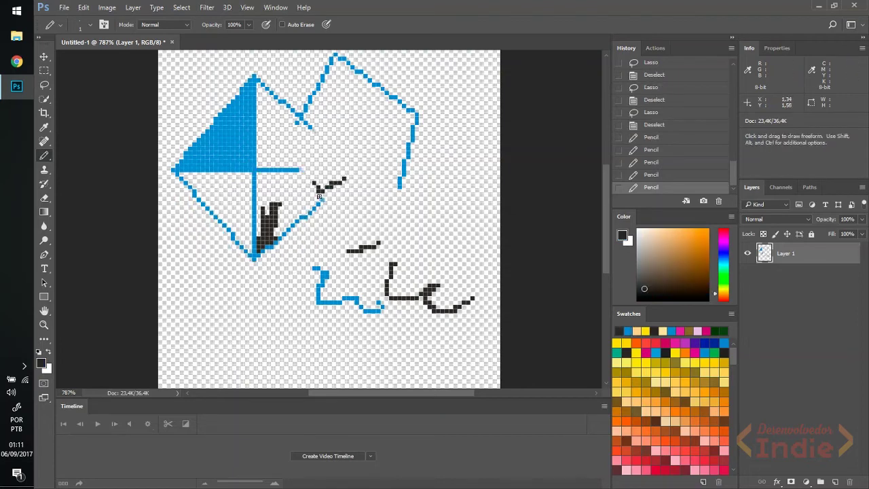
click(45, 141)
right_click(44, 144)
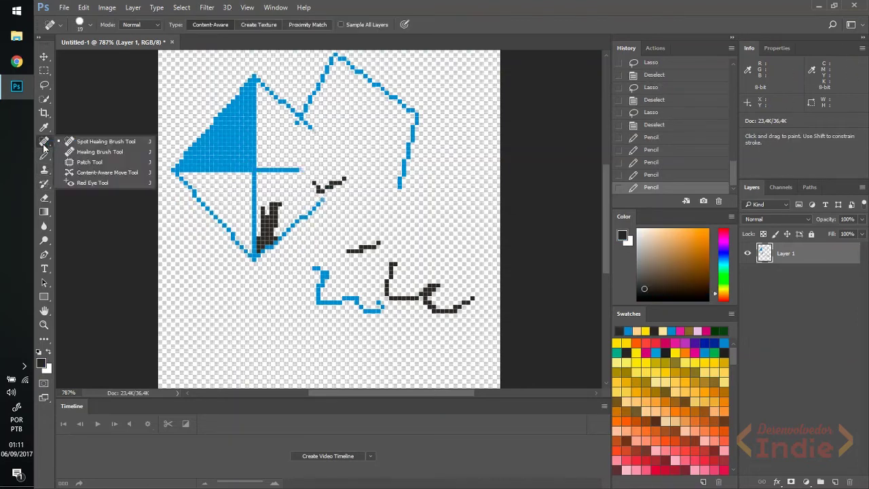
click(43, 144)
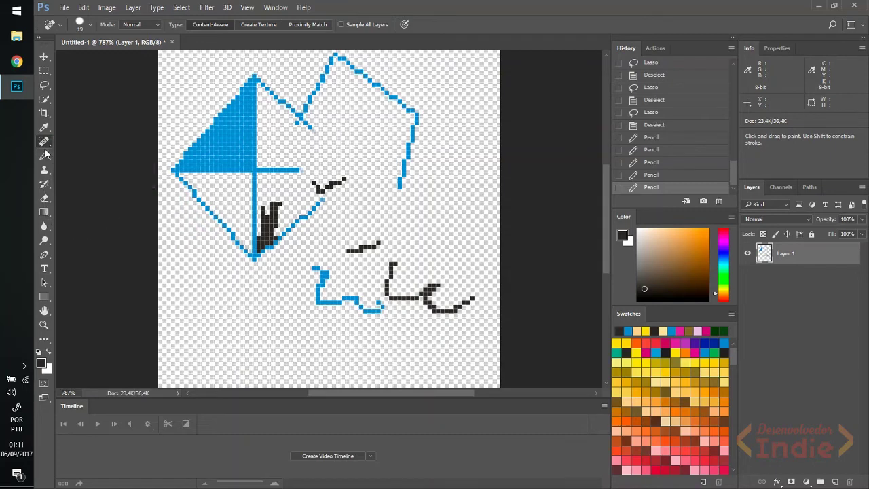
click(45, 158)
click(44, 171)
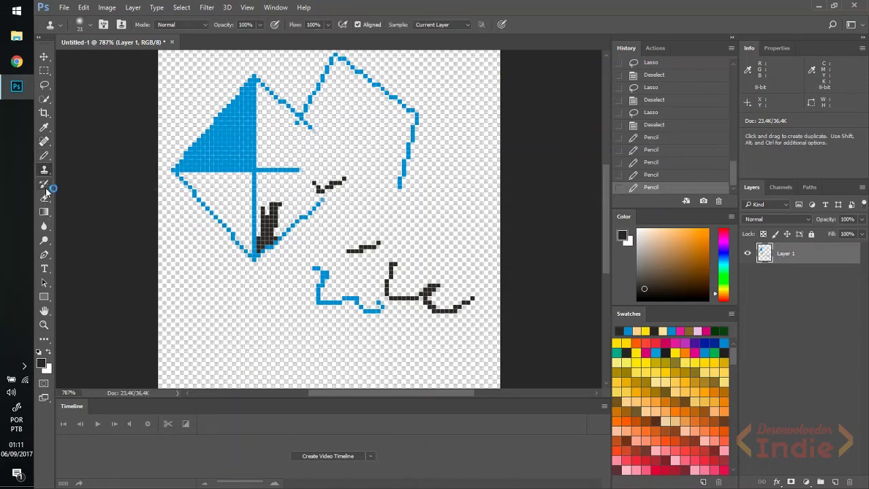
click(53, 166)
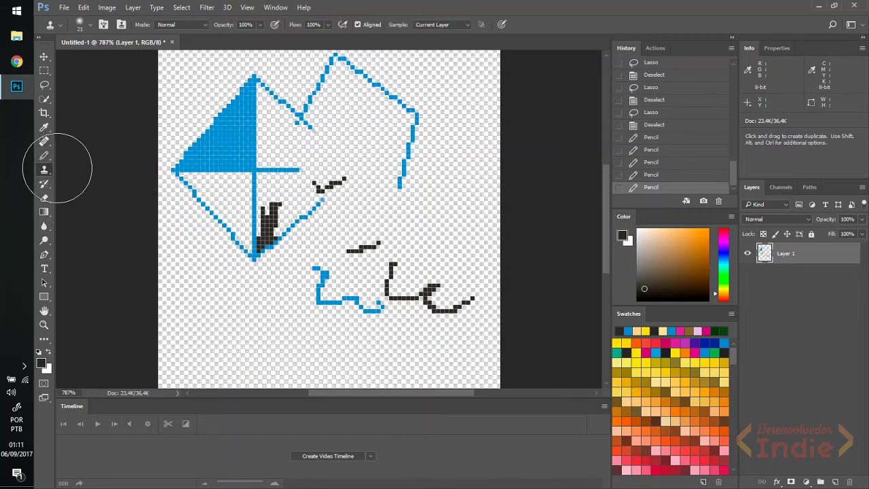
Try the Eraser in Brush mode on the blue outline and undo the erasing.
click(46, 201)
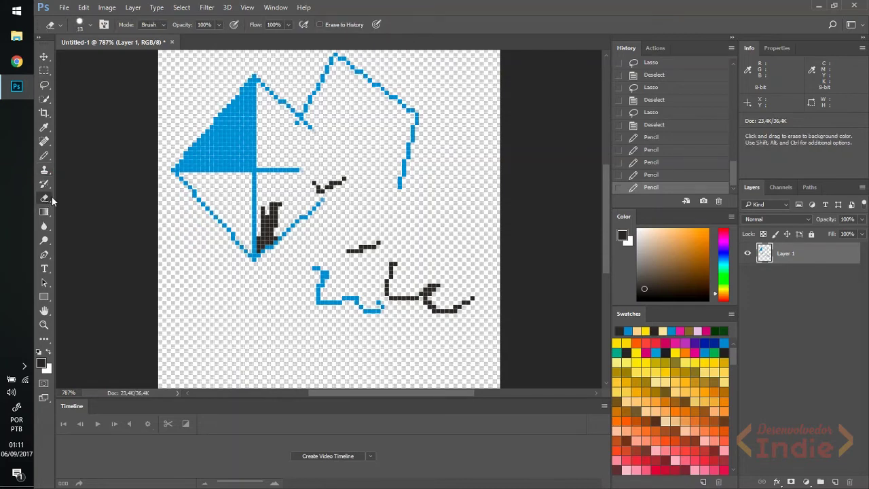
click(158, 25)
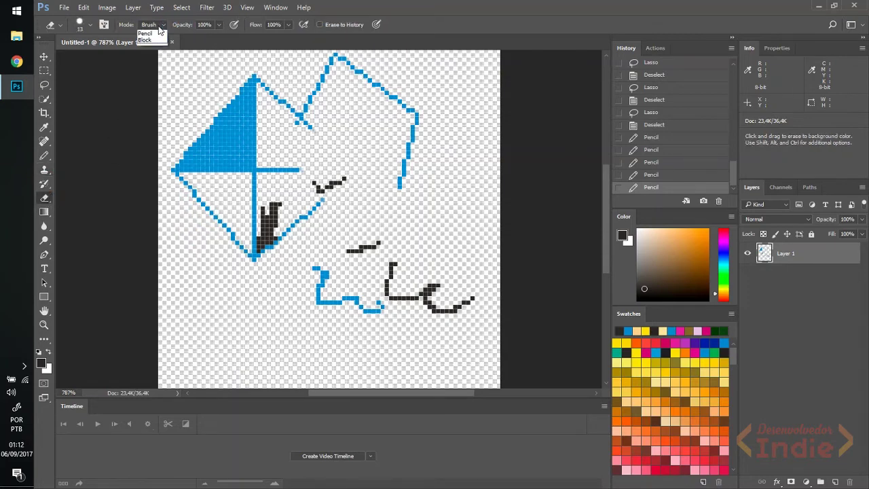
click(333, 92)
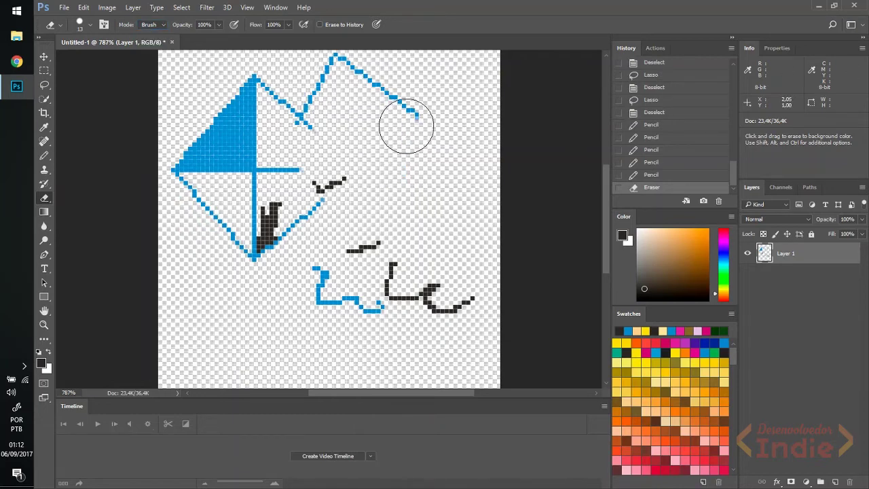
mouse_move(282, 102)
mouse_down()
mouse_move(300, 143)
mouse_move(214, 109)
mouse_move(249, 169)
mouse_move(209, 131)
mouse_up()
key(ctrl+z)
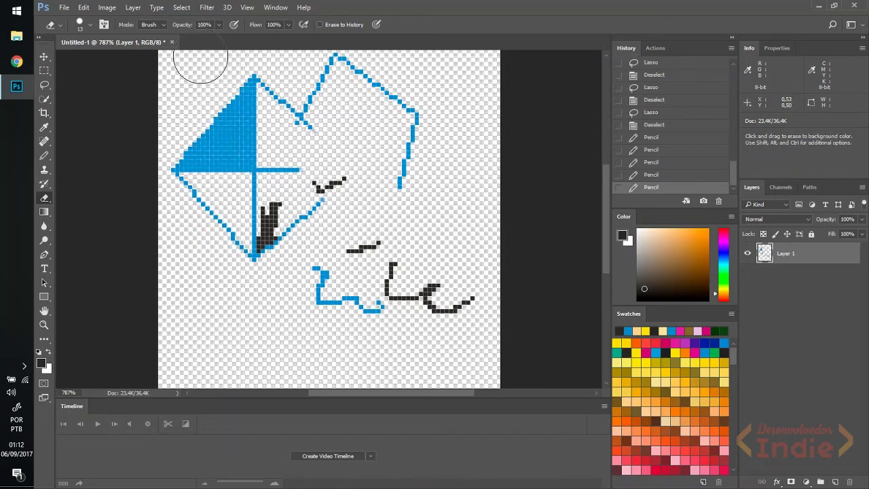
Set the Eraser's mode to Pencil, test it across the drawing and undo the erasing.
click(161, 24)
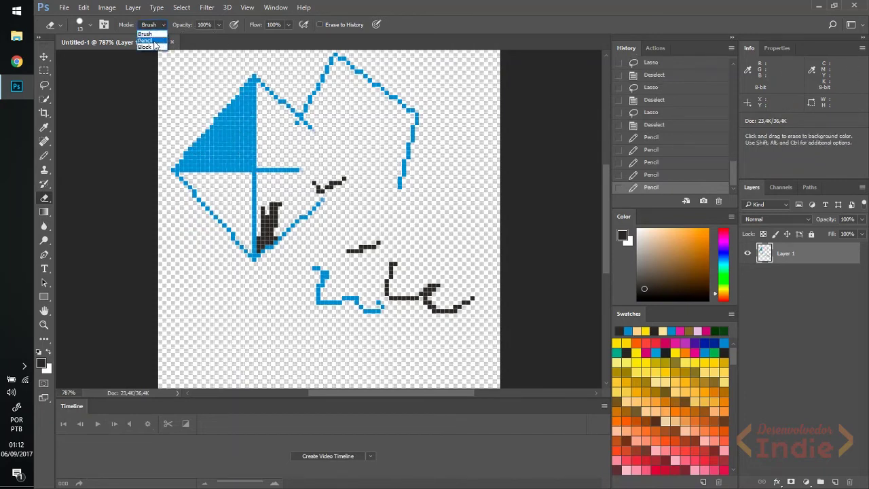
click(145, 40)
mouse_move(208, 87)
mouse_down()
mouse_move(230, 91)
mouse_move(241, 135)
mouse_move(194, 135)
mouse_move(298, 139)
mouse_up()
key(ctrl+z)
key(ctrl+z)
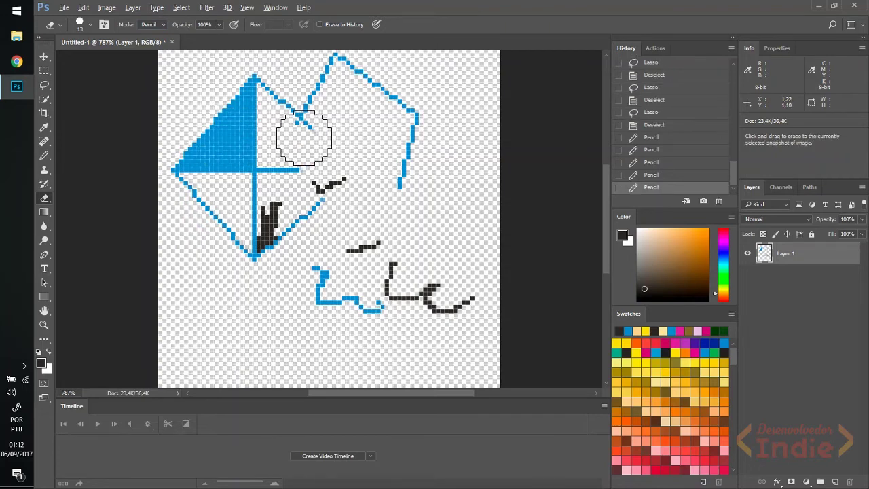
Set the Eraser's size to 5 px.
right_click(311, 133)
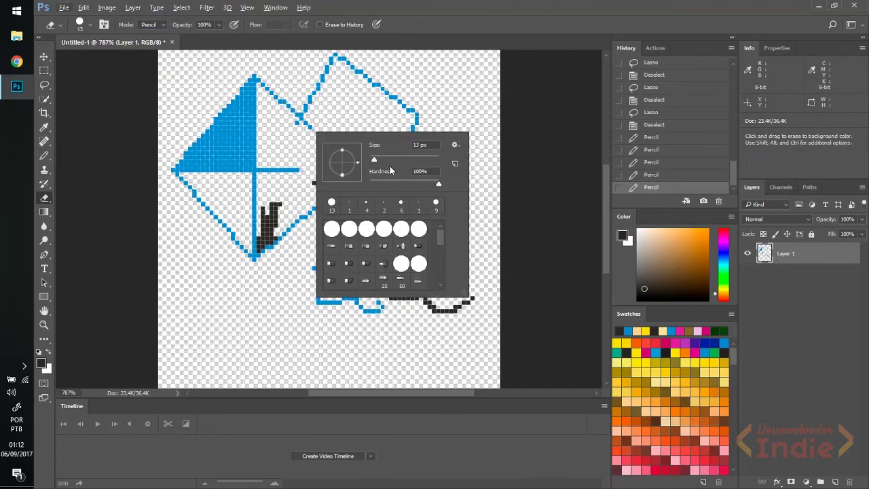
drag(373, 162, 371, 162)
alt+right_click(254, 148)
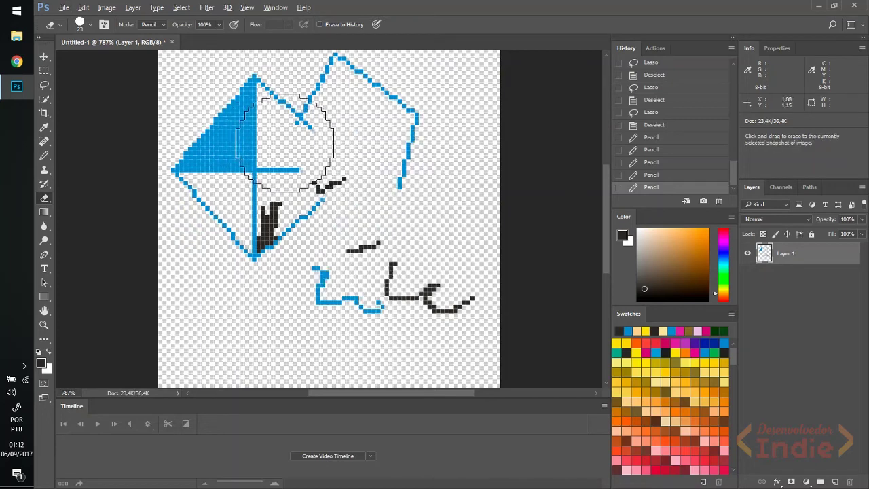
mouse_move(253, 148)
mouse_down()
mouse_move(312, 156)
mouse_move(233, 163)
mouse_move(256, 156)
mouse_up()
key(ctrl+z)
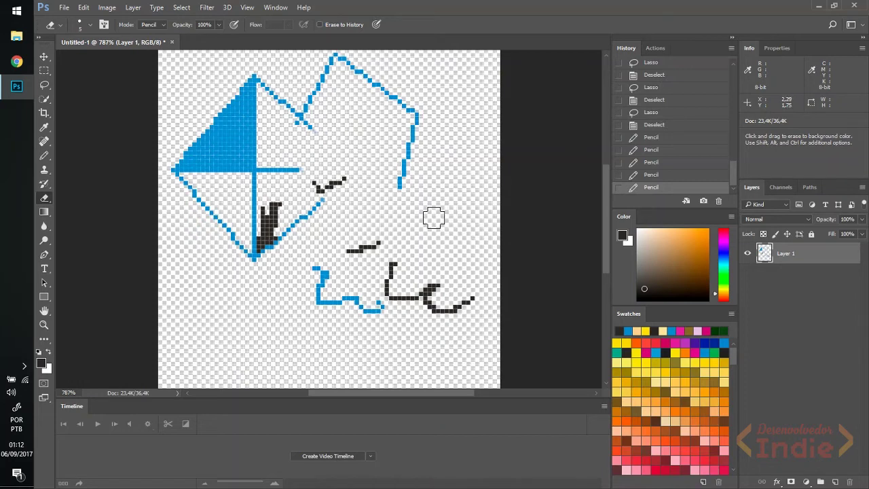
Scribble with the dark Pencil in the empty area below the open blue outline and erase it with the Eraser, twice, ending on the Pencil.
key(b)
mouse_move(434, 209)
mouse_down()
mouse_move(469, 194)
mouse_move(480, 200)
mouse_up()
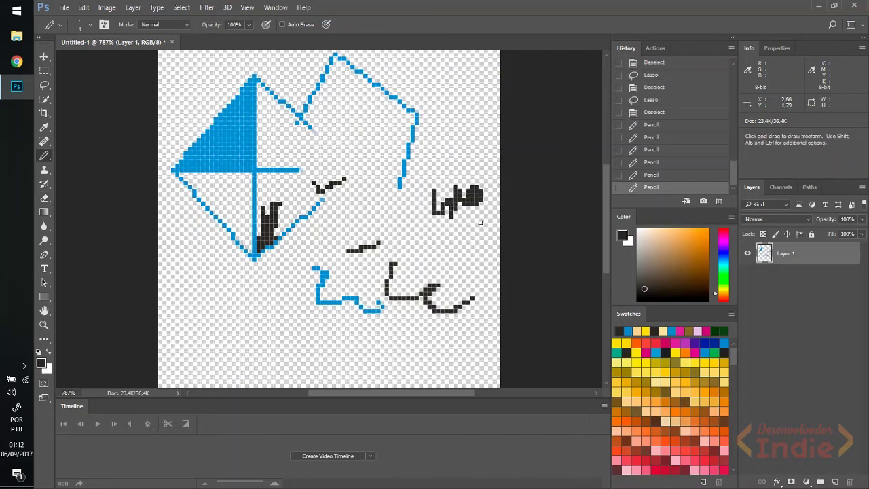
key(e)
mouse_move(437, 205)
mouse_down()
mouse_move(465, 191)
mouse_move(487, 189)
mouse_up()
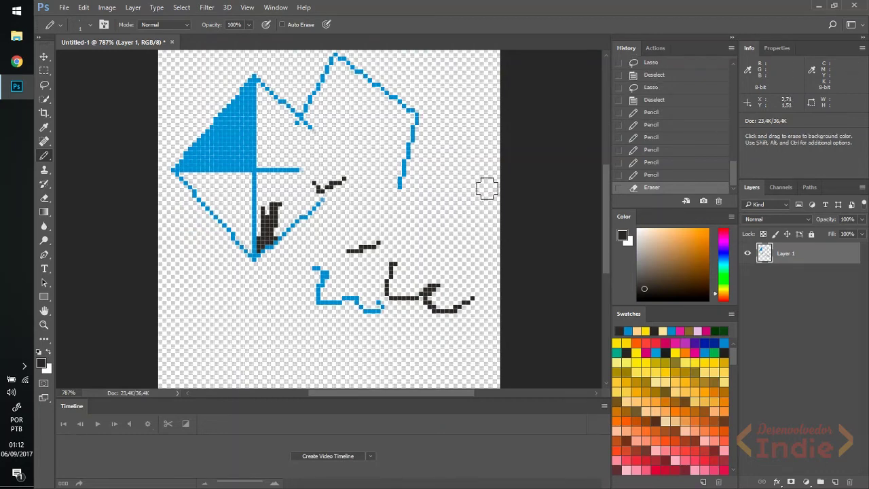
key(b)
mouse_move(424, 204)
mouse_down()
mouse_move(453, 209)
mouse_move(476, 191)
mouse_up()
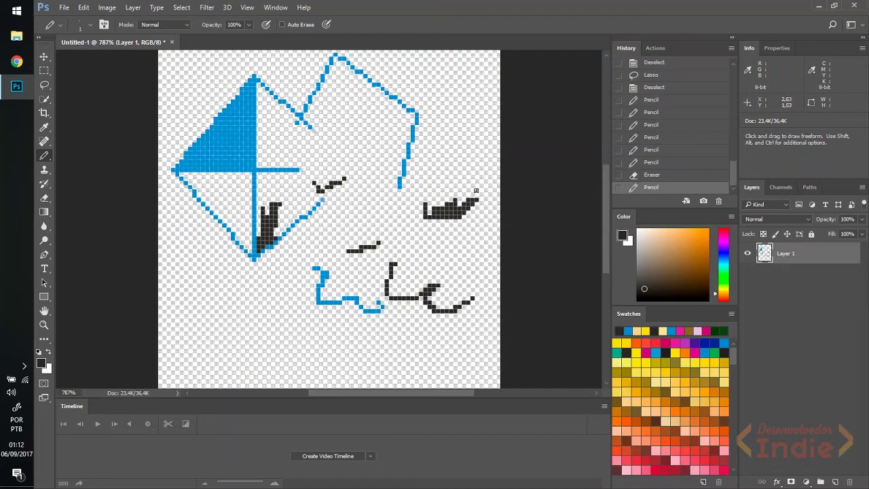
key(e)
mouse_move(426, 203)
mouse_down()
mouse_move(461, 216)
mouse_move(492, 208)
mouse_up()
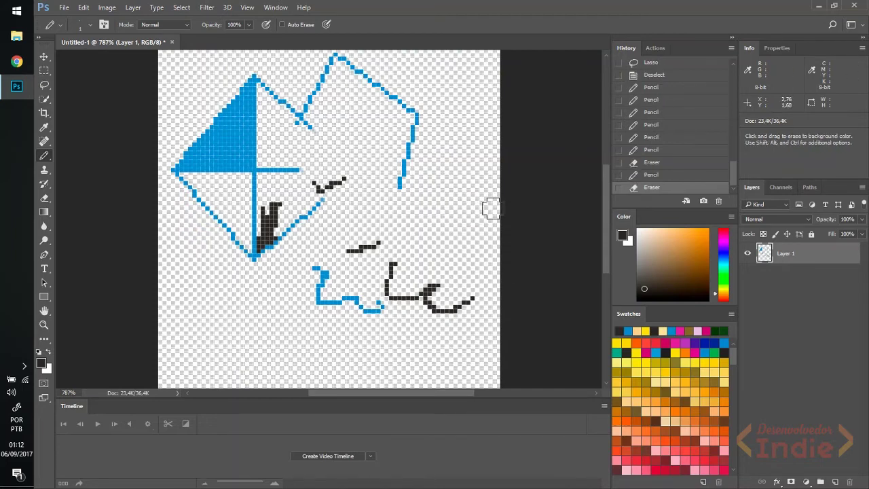
key(b)
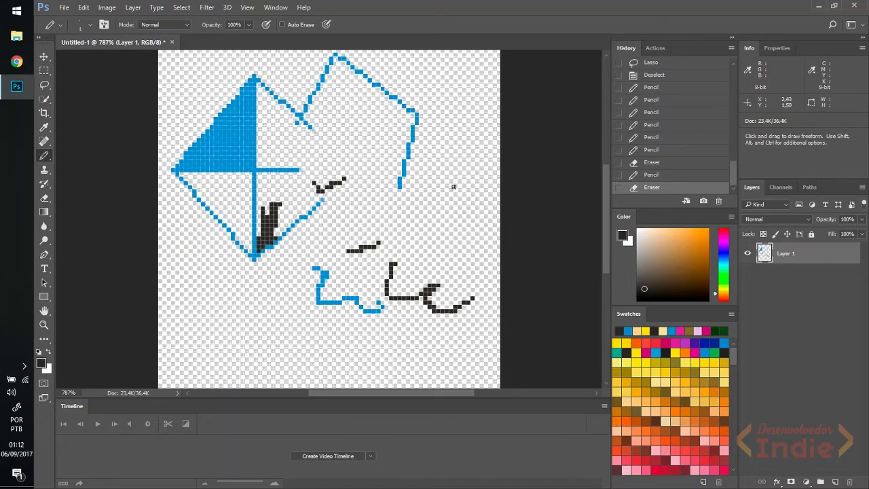
Try filling the solid blue triangle with the dark foreground color using the Paint Bucket tool and undo the fills.
click(46, 199)
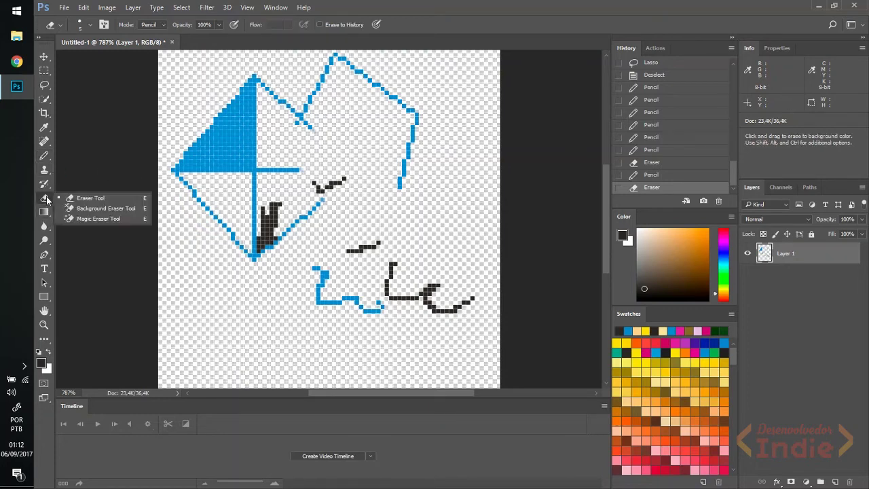
click(44, 214)
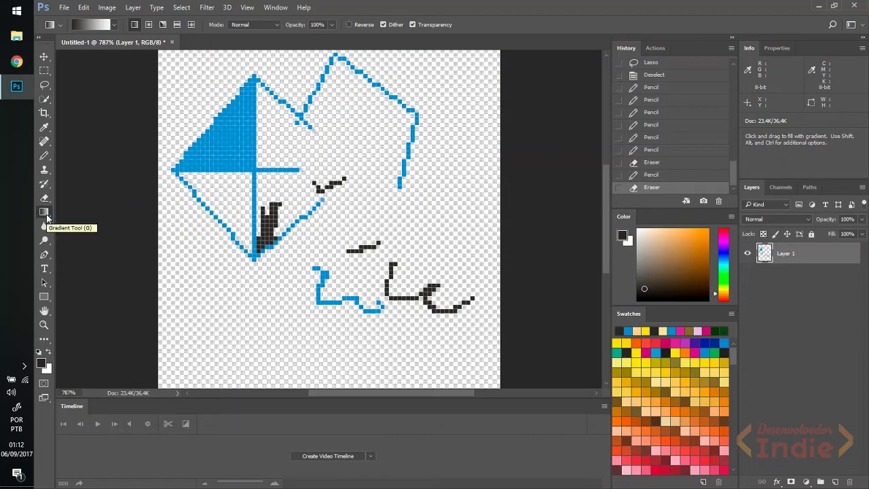
click(45, 214)
click(45, 213)
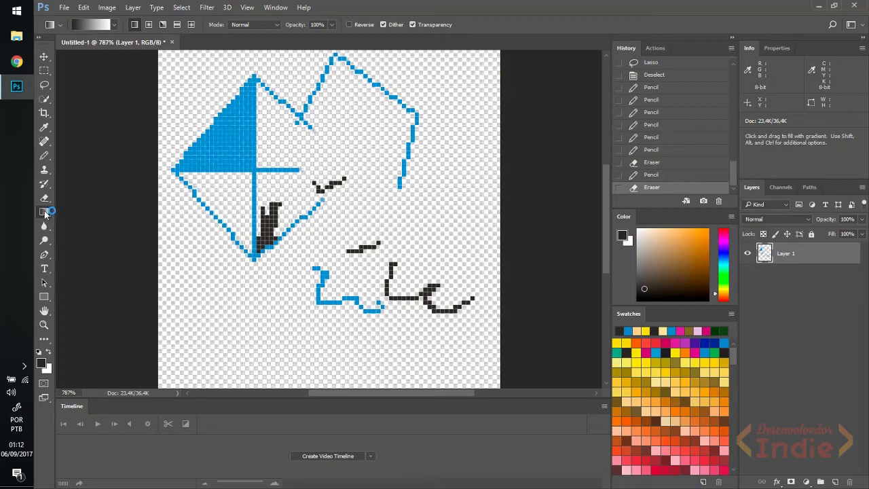
click(44, 213)
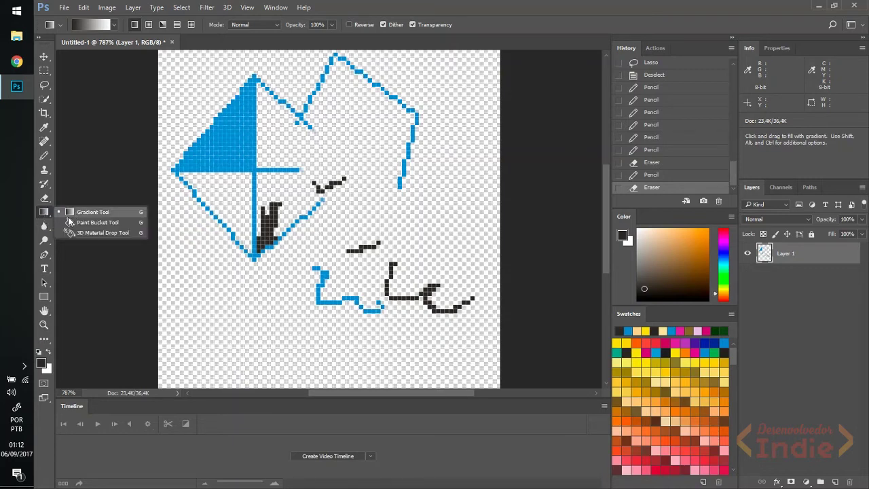
click(76, 222)
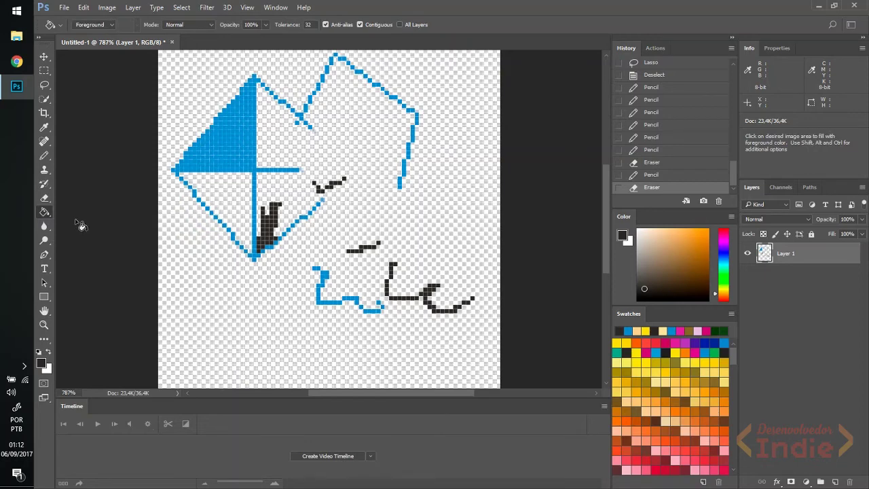
click(231, 158)
key(ctrl+z)
click(232, 151)
key(ctrl+z)
key(ctrl+z)
key(ctrl+z)
Set the Magic Wand's tolerance to 1, select the solid blue triangle with it and deselect.
click(45, 99)
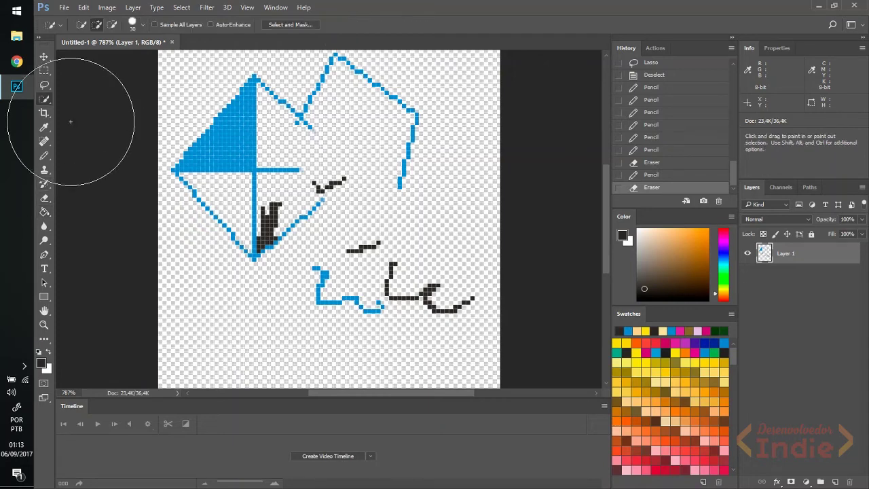
click(45, 100)
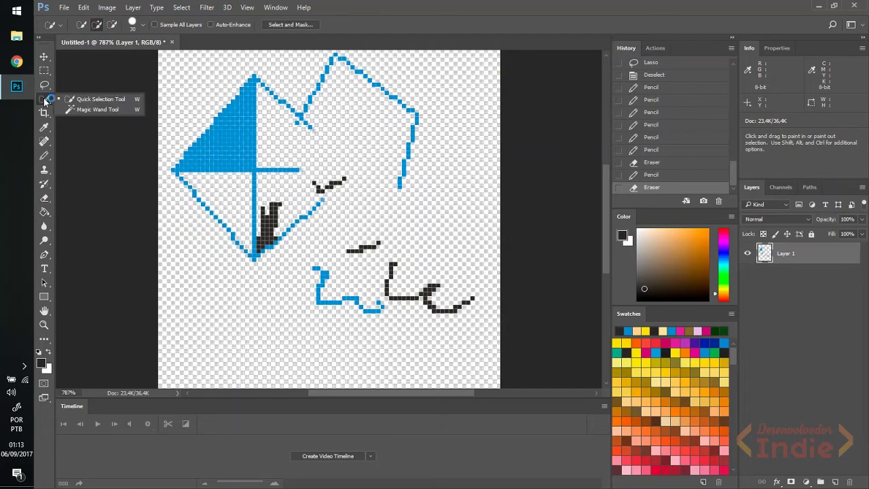
click(81, 111)
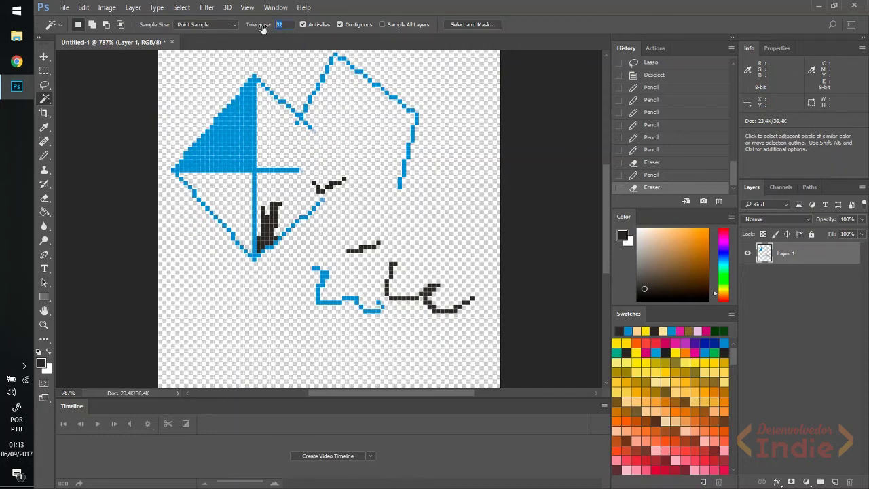
text(1)
click(224, 135)
key(ctrl+d)
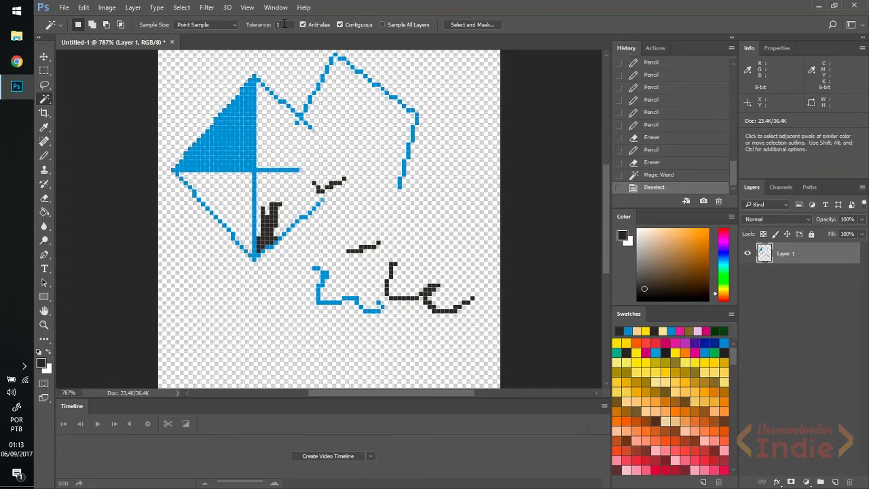
Set the Magic Wand's tolerance to 0 and disable Anti-alias, testing the selection on the blue triangle and deselecting each time.
click(230, 126)
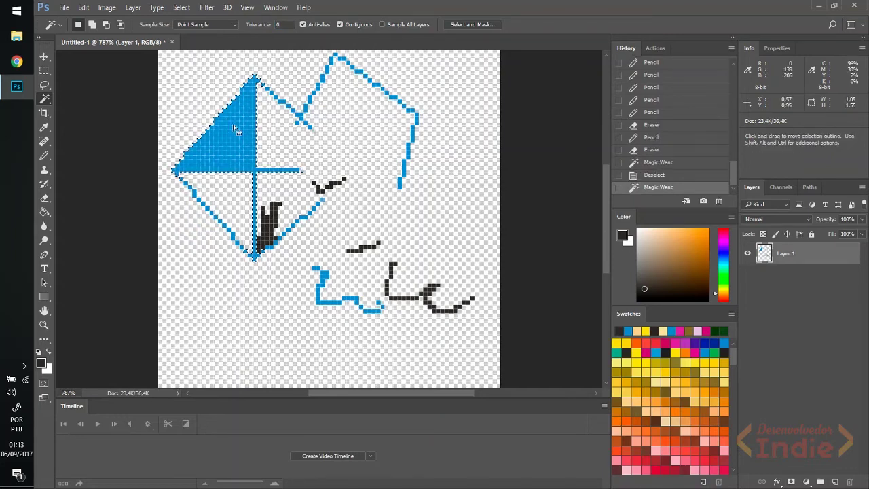
key(ctrl+d)
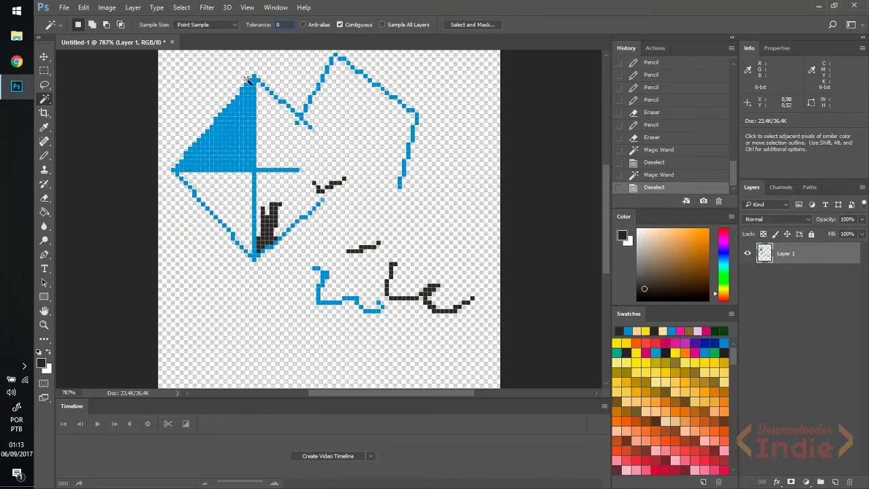
click(233, 128)
key(ctrl+d)
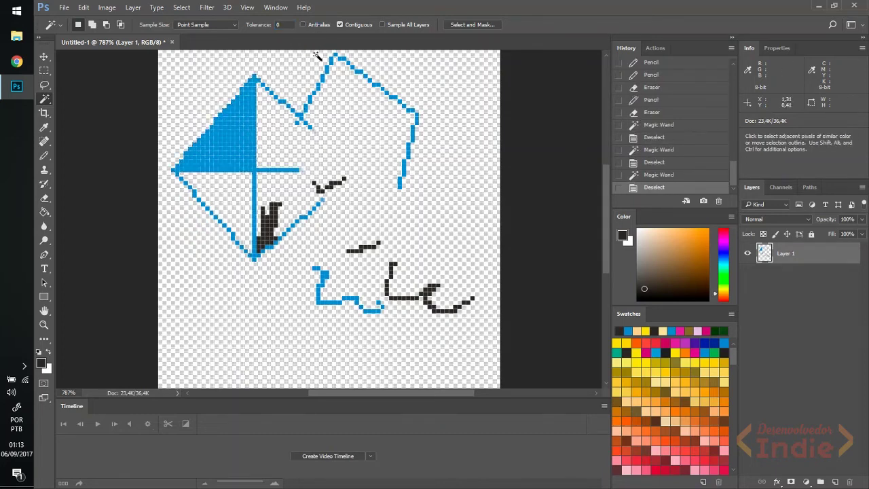
click(233, 129)
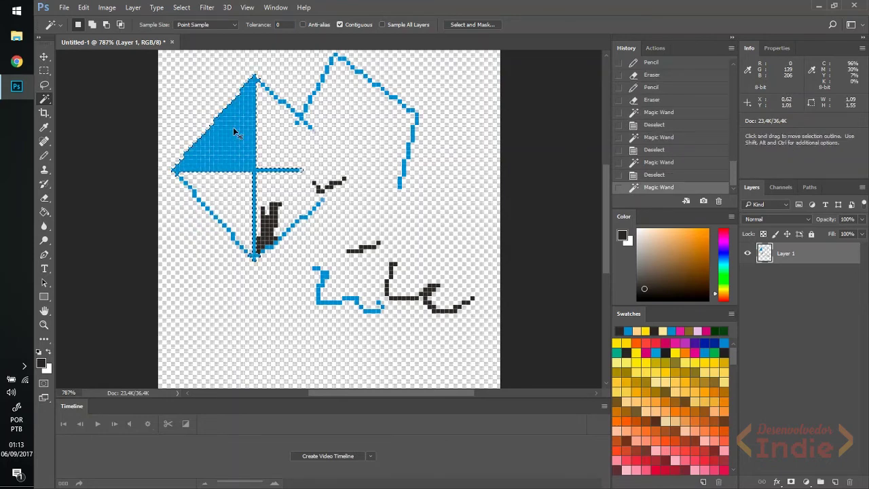
key(ctrl+d)
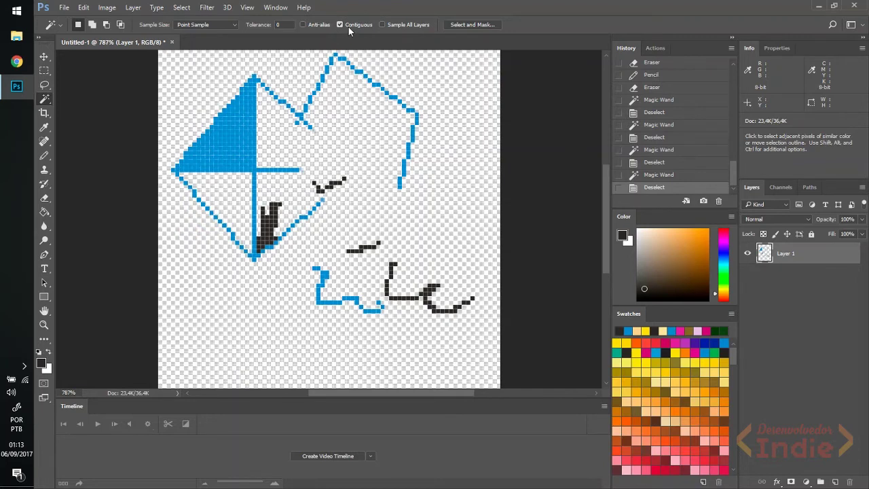
Disable the Magic Wand's Contiguous option, select all dark pixels at once, fill them with orange and deselect.
click(277, 228)
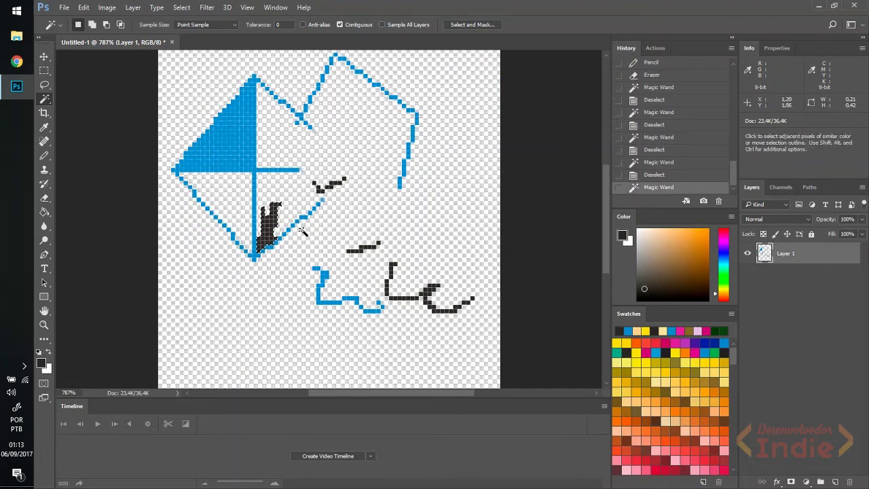
key(ctrl+d)
click(364, 27)
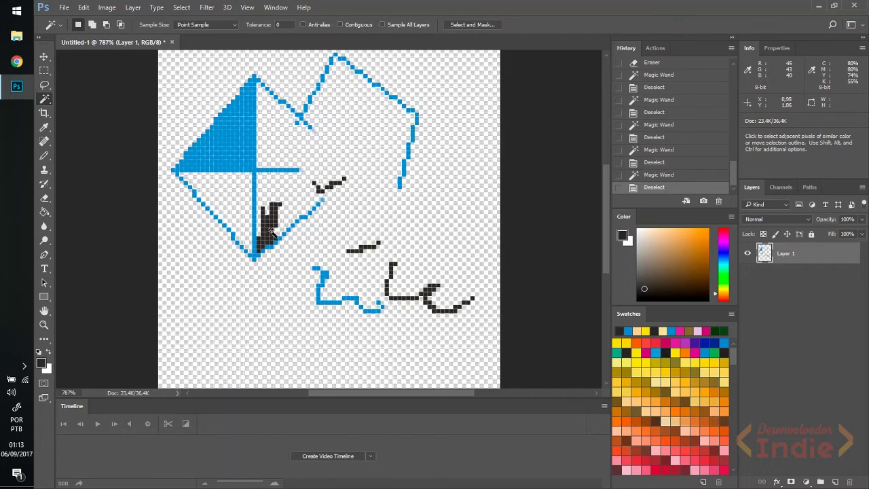
click(429, 294)
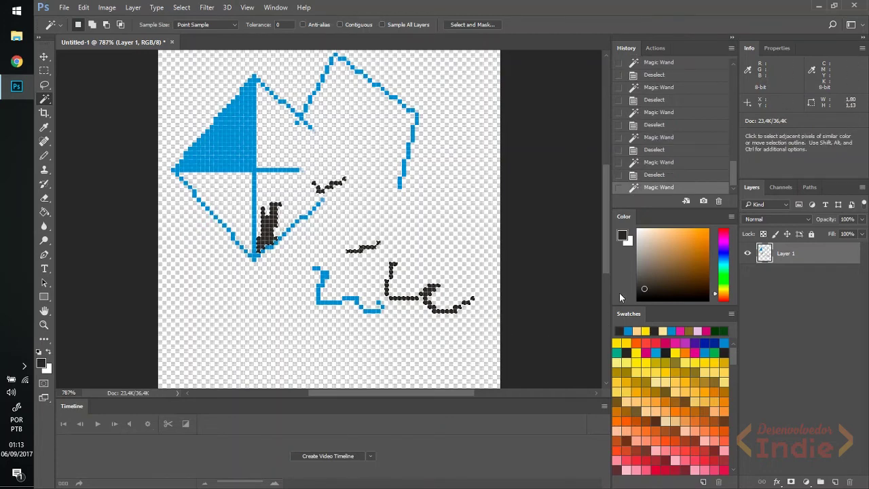
click(688, 240)
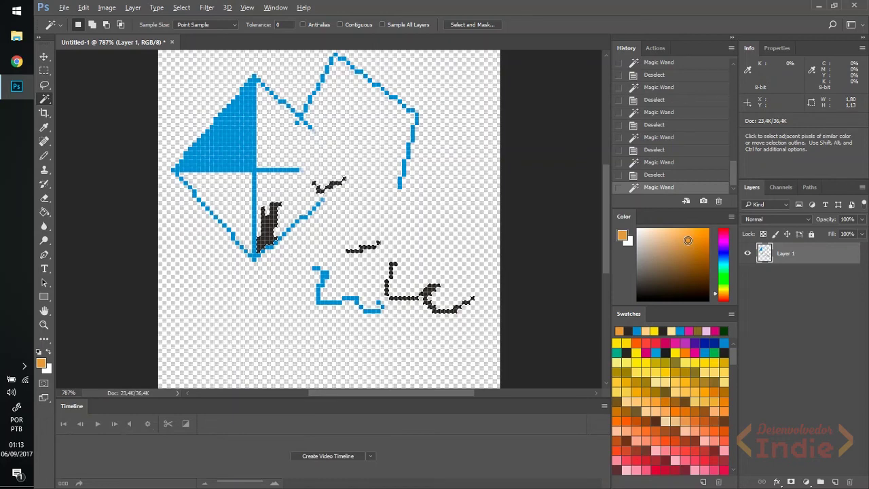
key(alt+BackSpace)
key(ctrl+d)
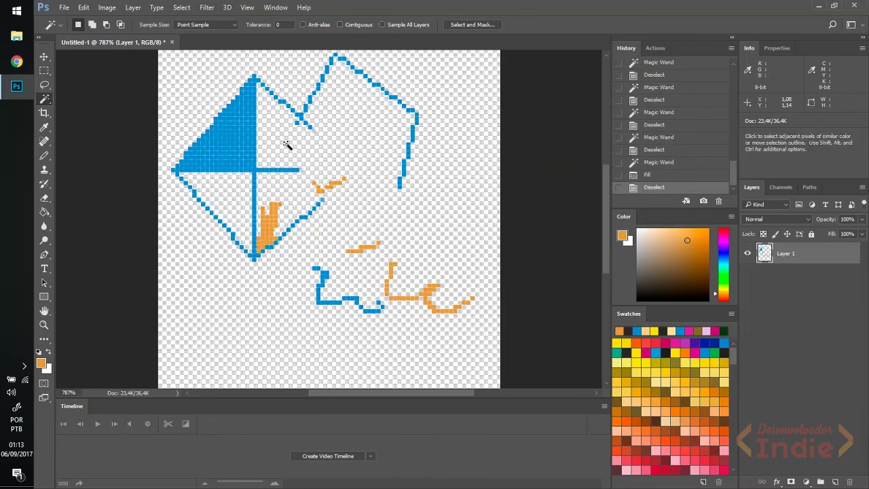
Select all blue pixels with the Magic Wand, fill them with light blue and again with dark blue, and deselect.
click(241, 139)
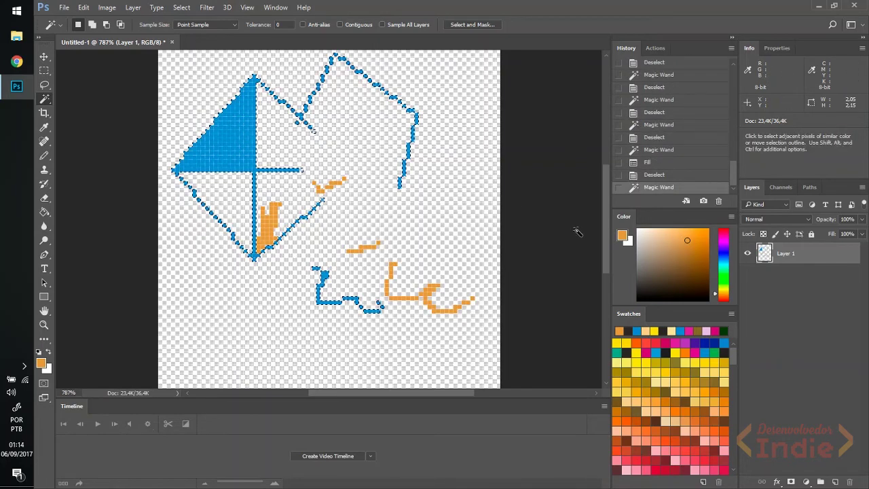
scroll(682, 425, down, 10)
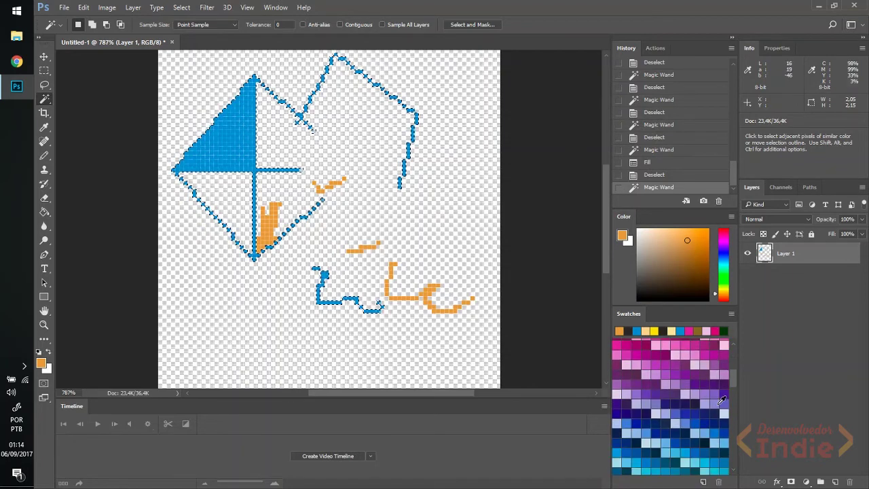
click(689, 423)
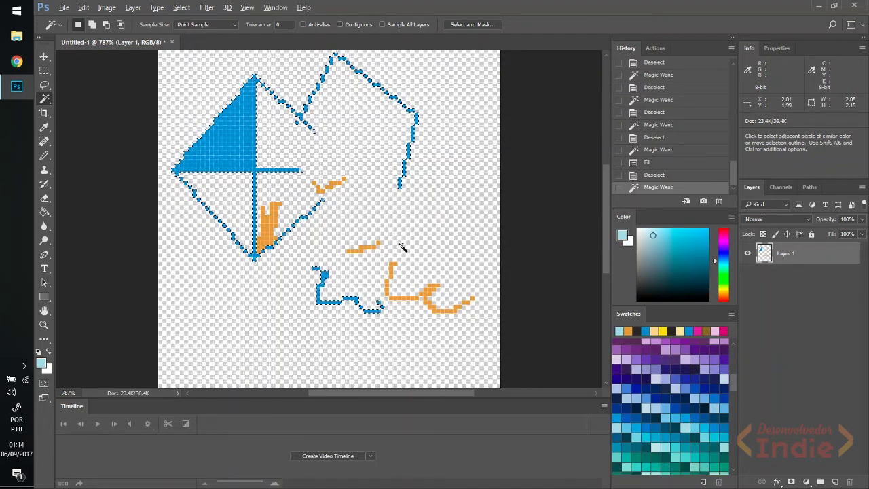
key(alt+BackSpace)
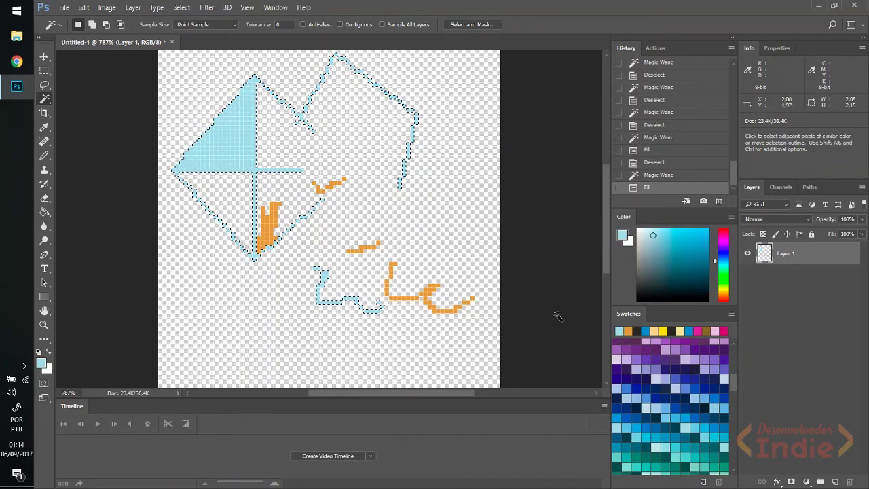
click(664, 397)
key(alt+BackSpace)
key(ctrl+d)
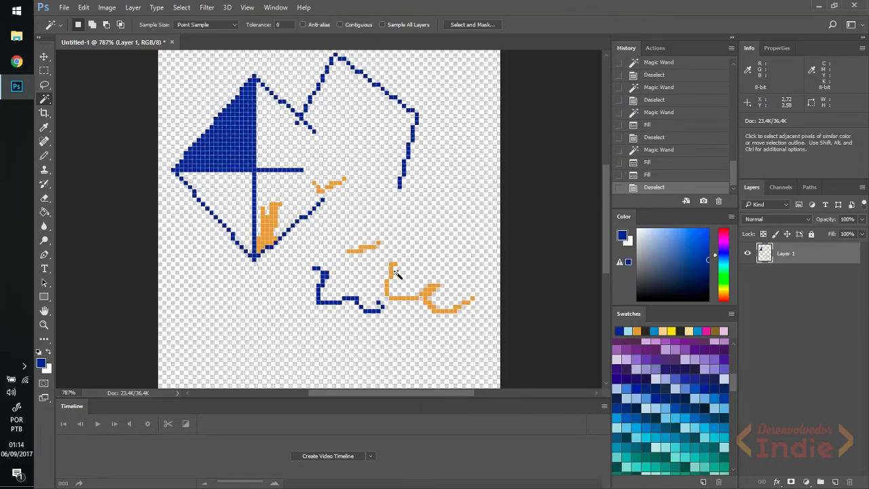
Enable the Magic Wand's Contiguous option, select only the orange patch inside the diamond, fill it with medium blue and deselect.
click(268, 215)
key(ctrl+d)
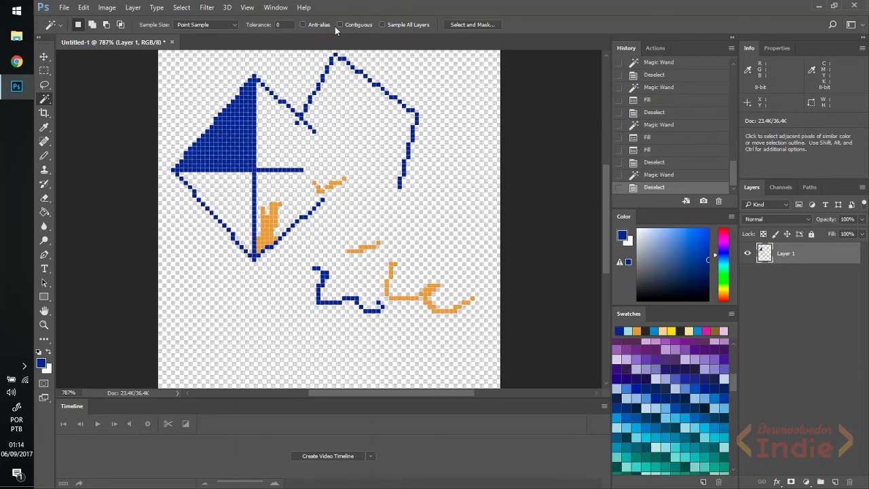
click(340, 25)
click(274, 206)
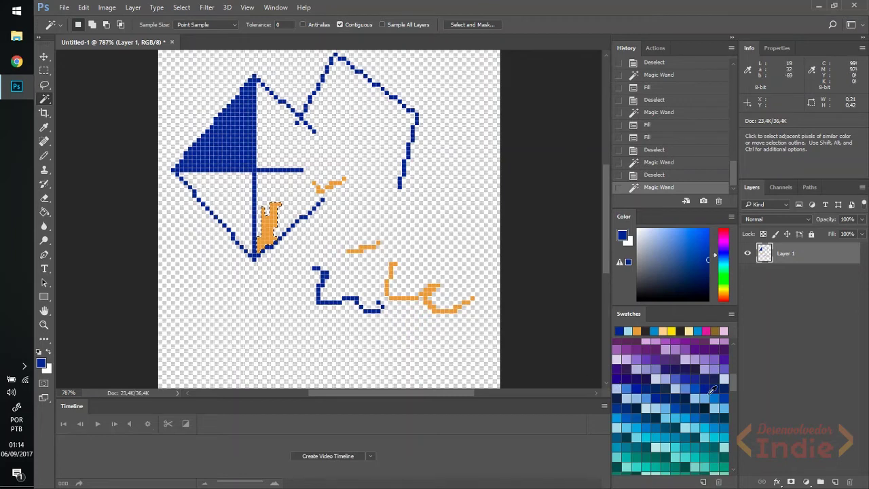
click(706, 391)
key(alt+BackSpace)
key(ctrl+d)
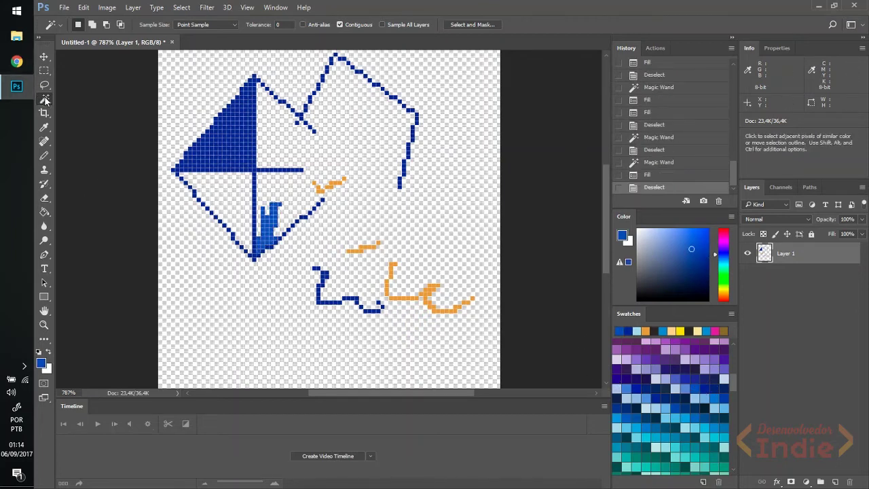
Try the Paint Bucket with Contiguous on and off, filling the short orange dash with dark indigo and undoing each fill.
click(46, 212)
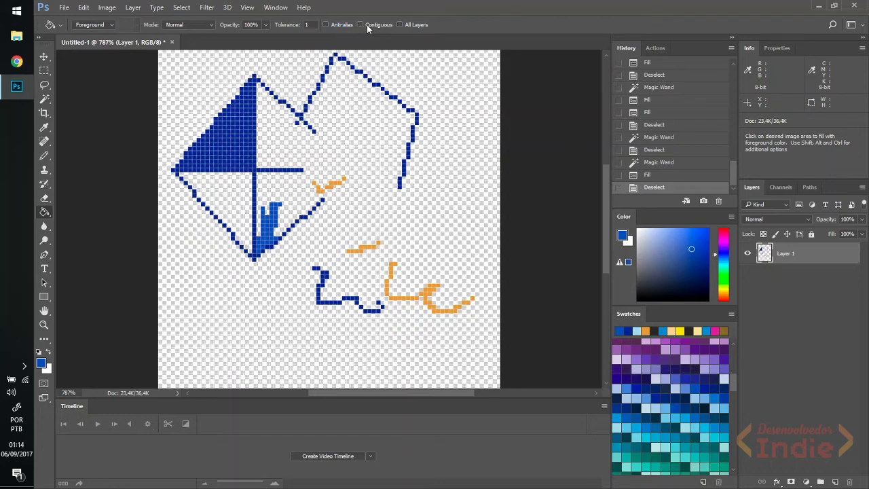
click(269, 228)
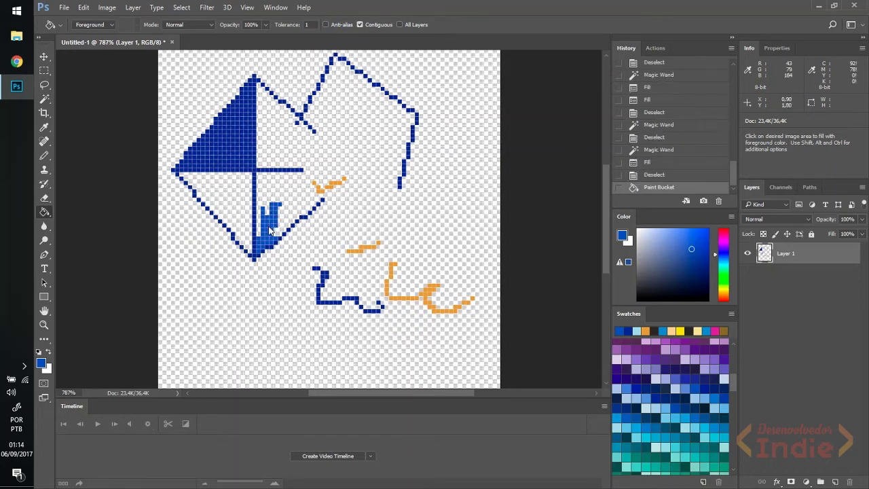
click(679, 368)
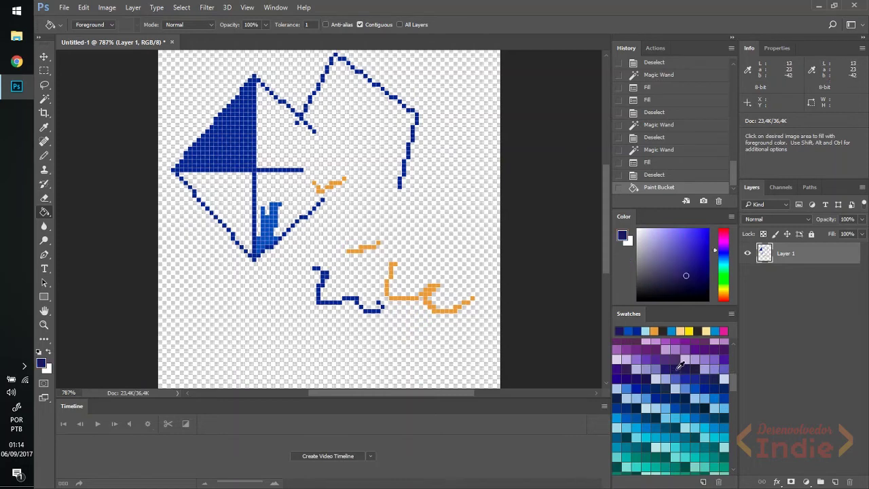
click(367, 251)
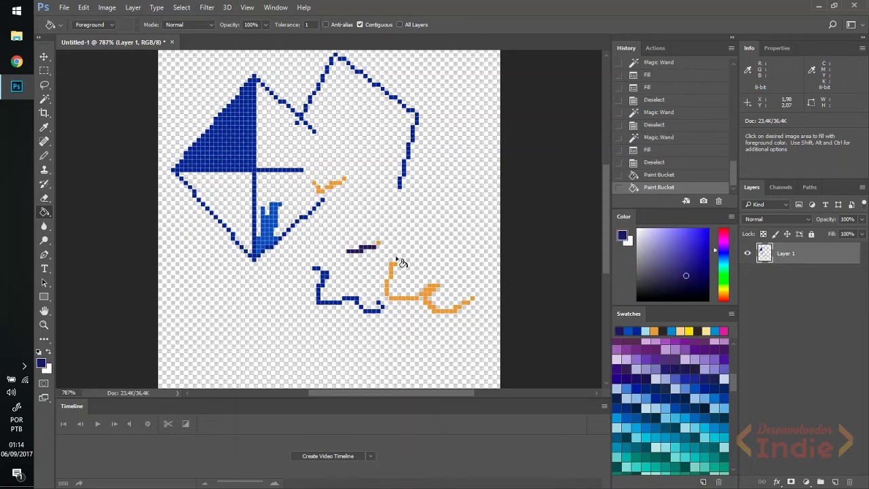
key(ctrl+z)
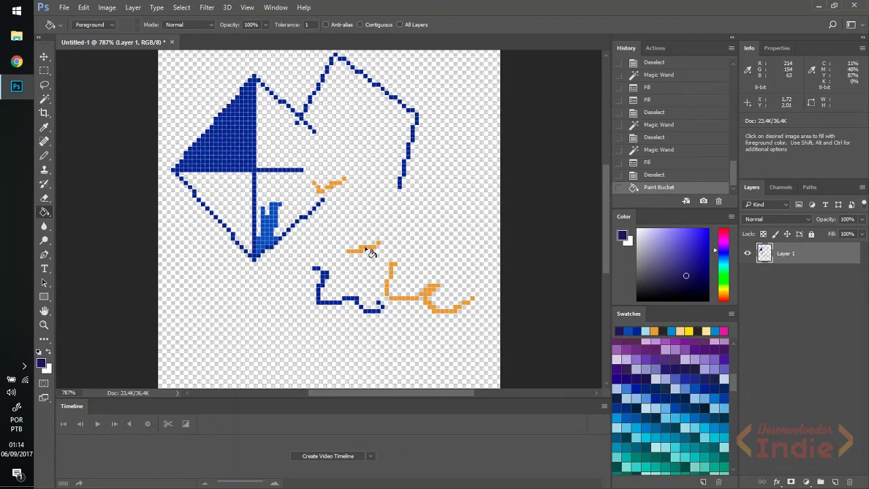
click(367, 251)
key(ctrl+z)
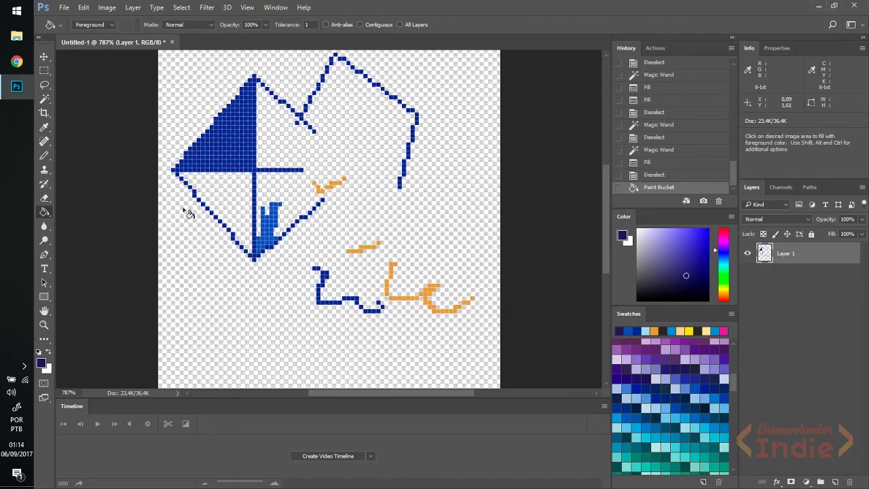
Activate the Type tool, dock the Character and Paragraph panels above History, shorten the History panel and show the Character settings.
click(45, 270)
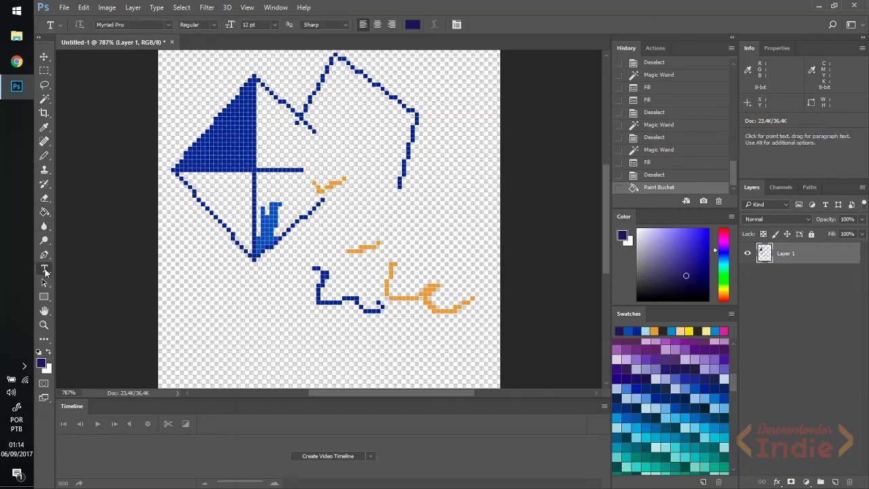
click(170, 28)
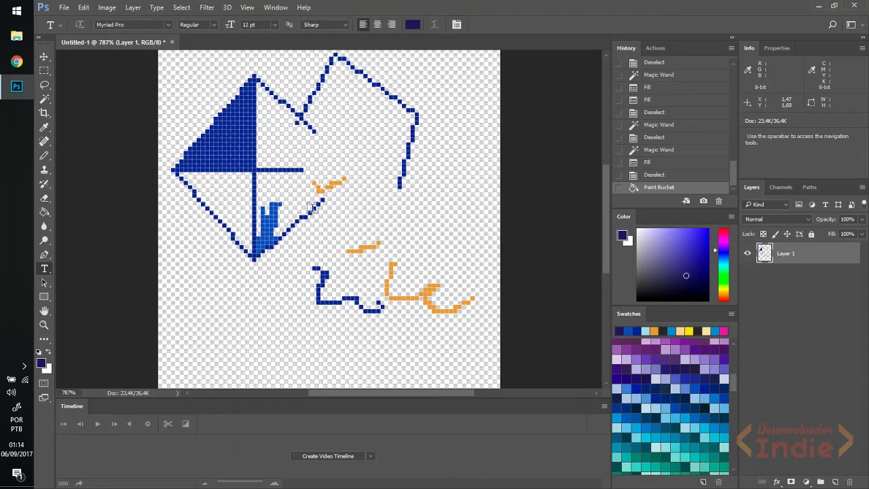
click(273, 8)
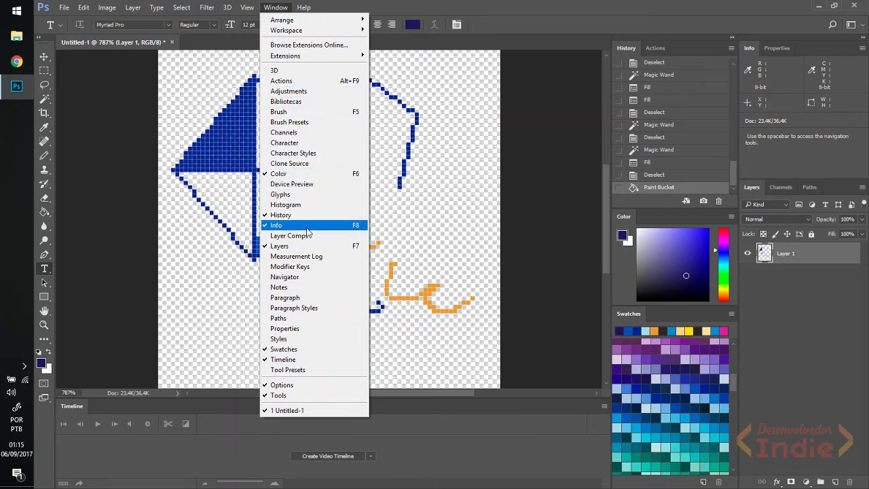
click(321, 143)
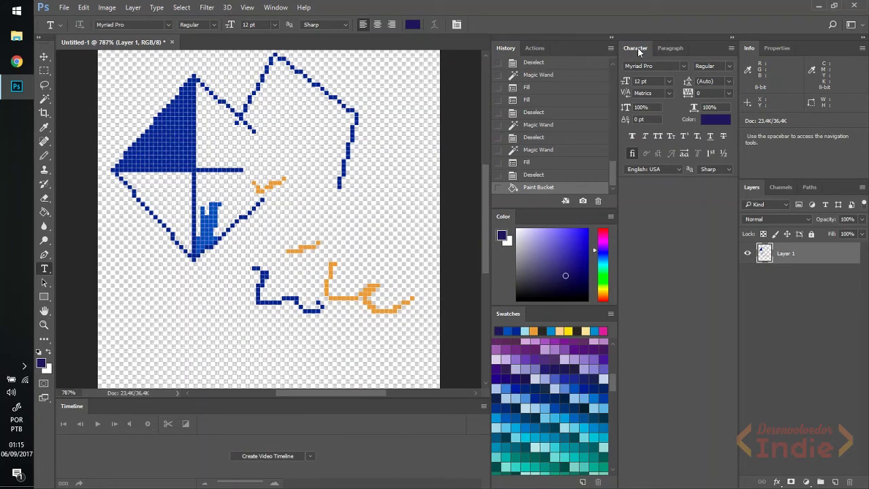
drag(636, 48, 546, 51)
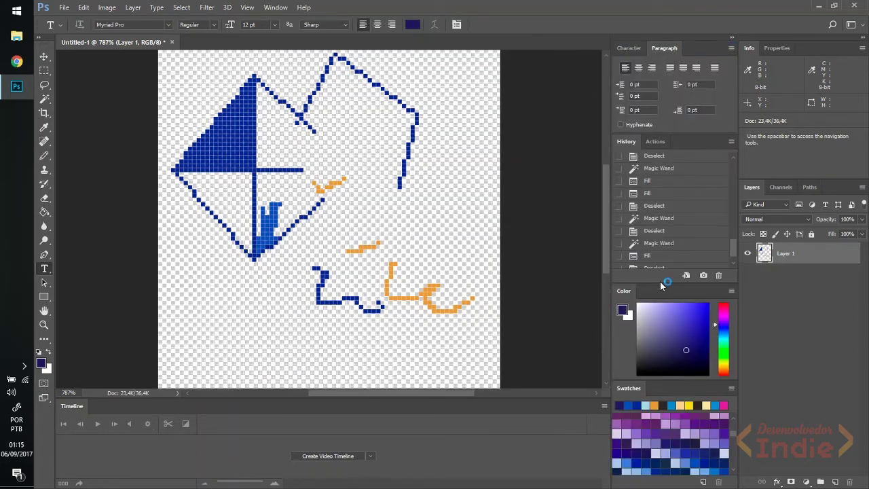
drag(660, 283, 659, 265)
click(628, 50)
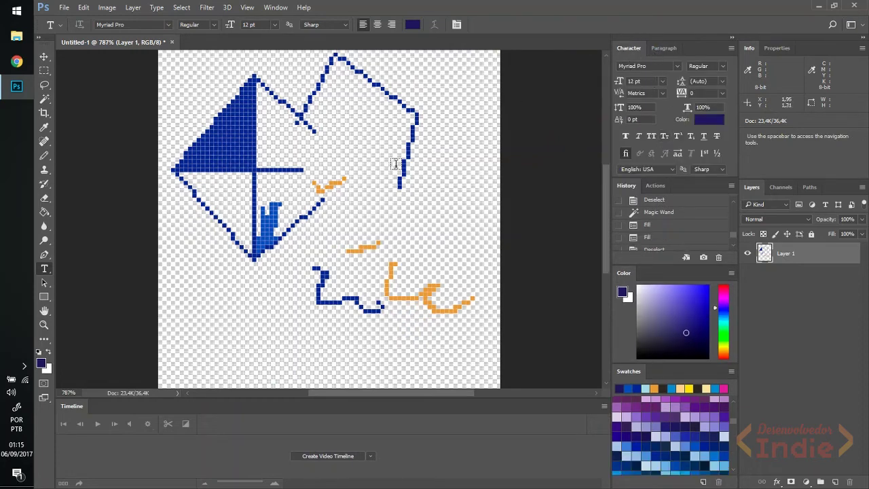
click(44, 284)
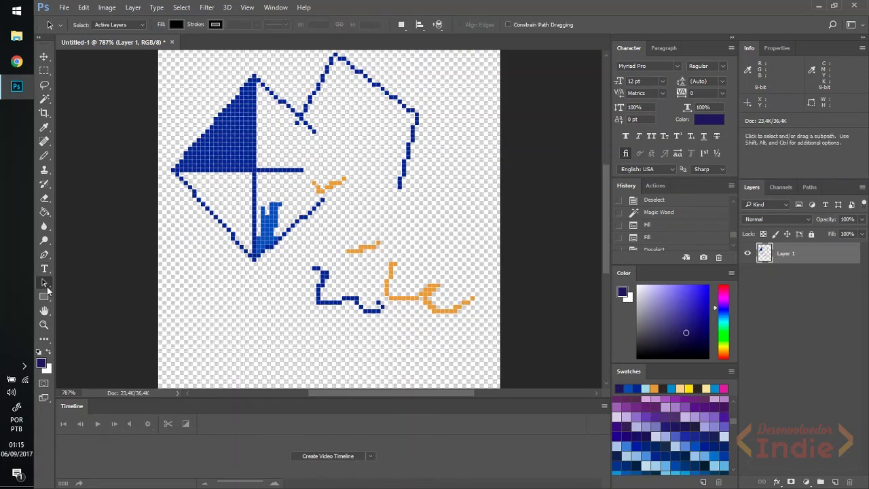
click(46, 297)
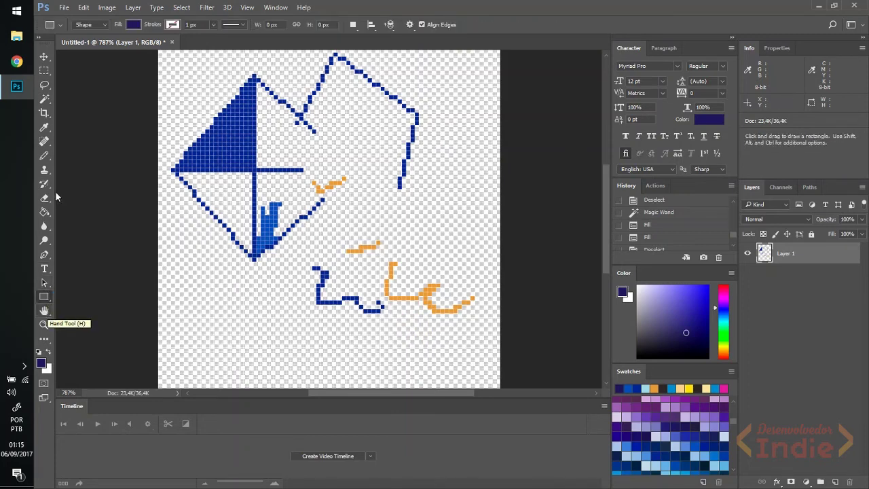
key(v)
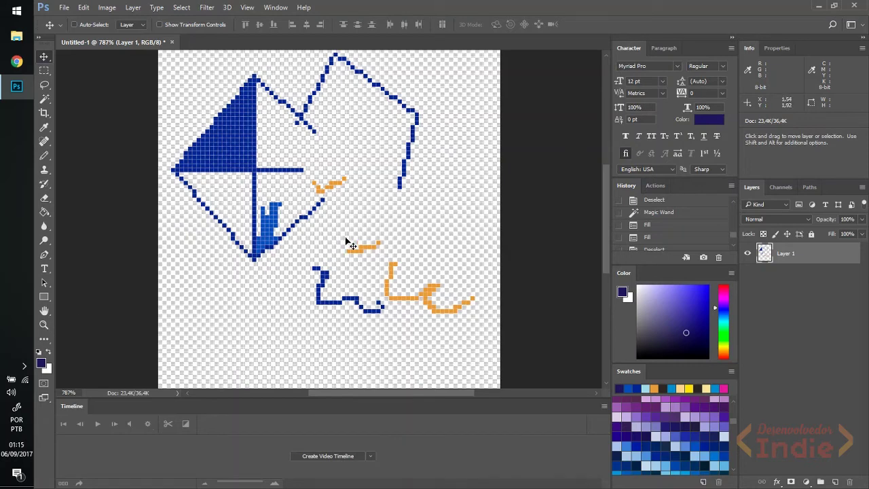
Examine the drawing at different magnifications with the Zoom tool, including zooming out, scrubby zooming and fitting the canvas on screen.
key(z)
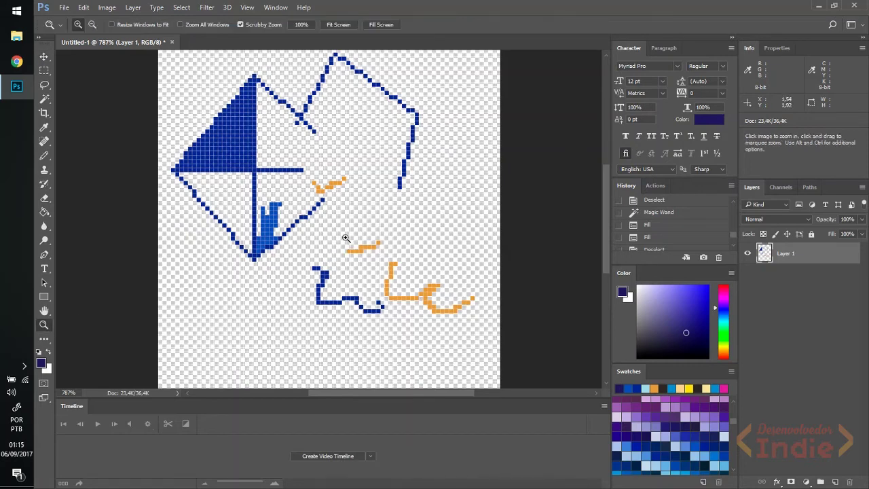
key(alt)
drag(343, 227, 351, 227)
alt+click(351, 226)
alt+click(351, 227)
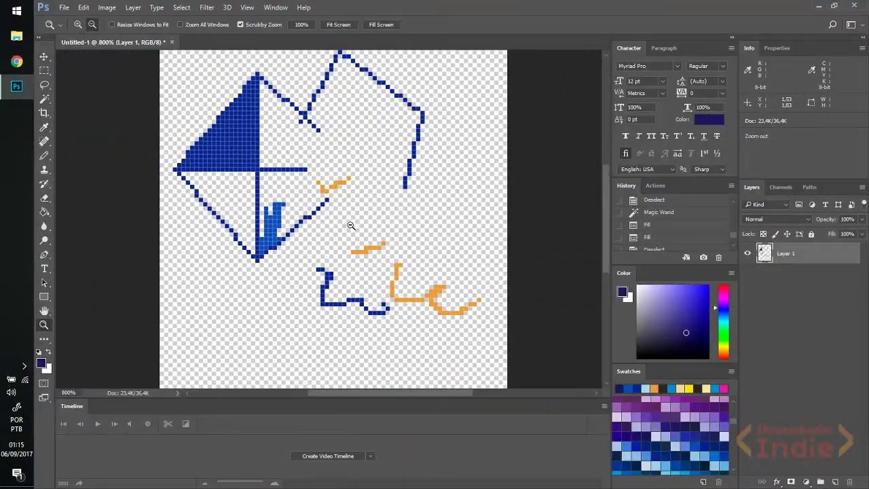
alt+click(351, 226)
alt+click(351, 226)
alt+click(346, 225)
alt+click(334, 228)
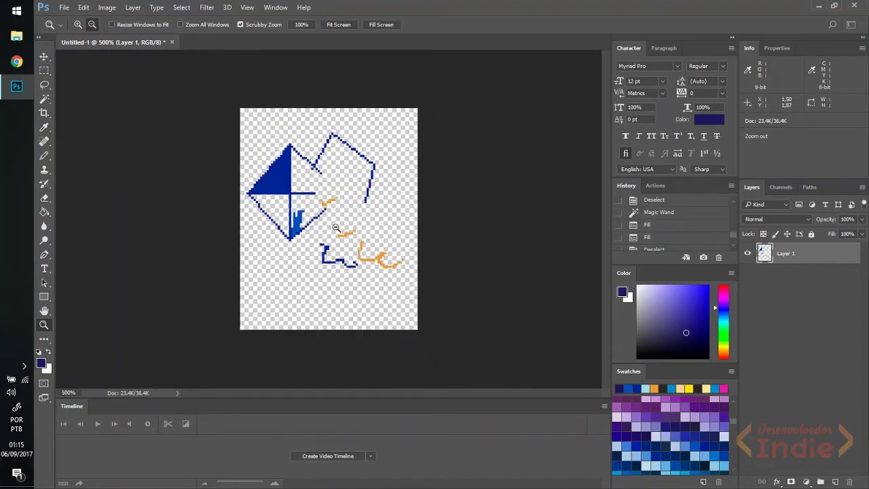
mouse_move(315, 233)
mouse_down()
mouse_move(408, 233)
mouse_move(234, 234)
mouse_move(329, 248)
mouse_move(260, 247)
mouse_up()
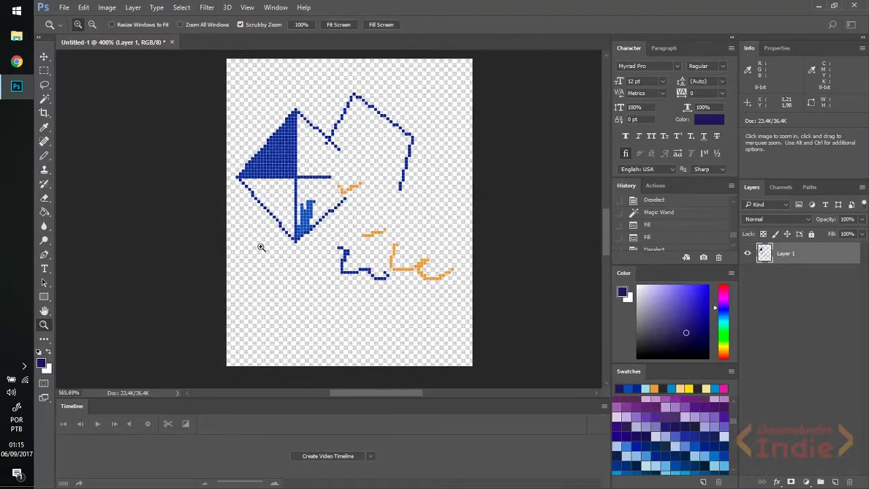
click(341, 25)
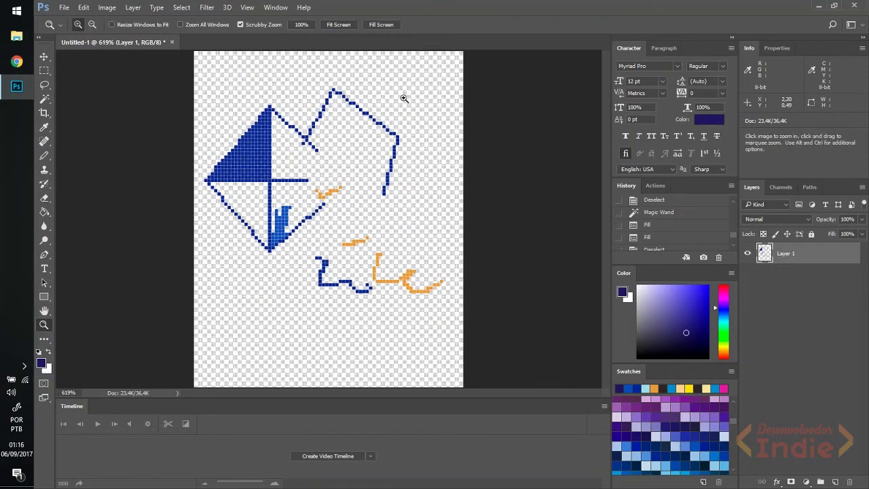
scroll(379, 148, down, 3)
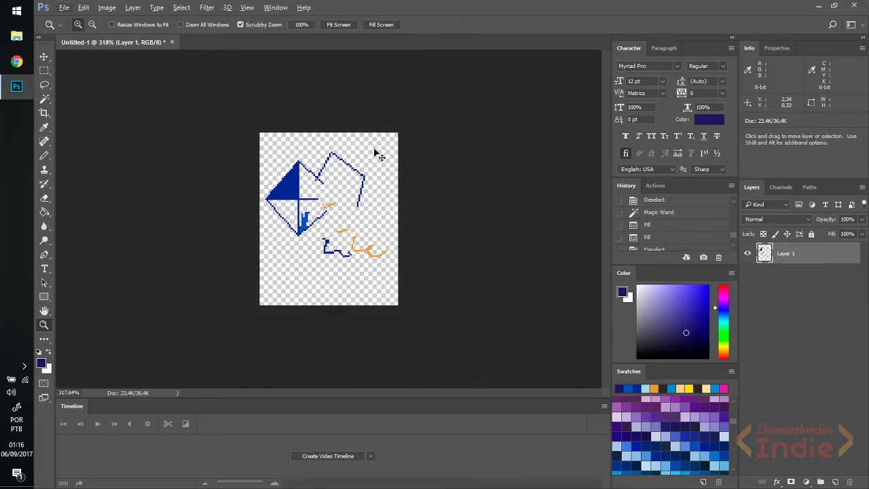
scroll(375, 151, up, 3)
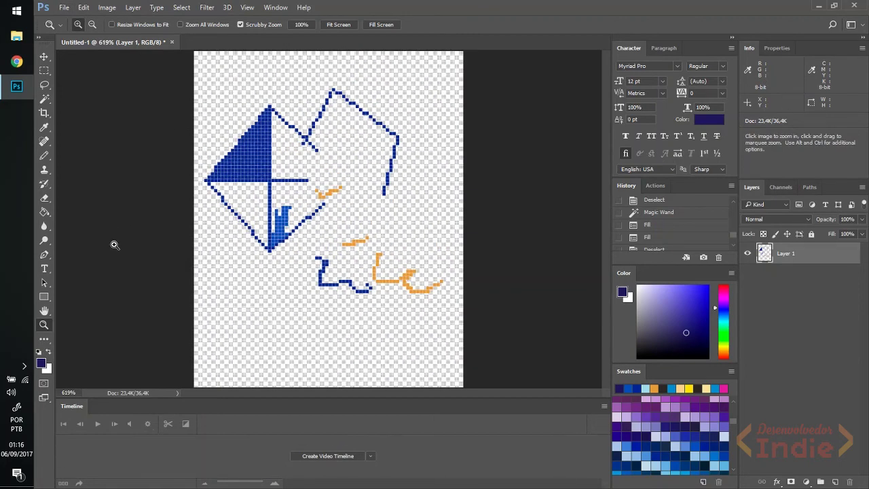
Choose light lavender and paint a freehand patch with the Pencil inside the diamond's bottom corner, left of the vertical line.
scroll(286, 191, up, 5)
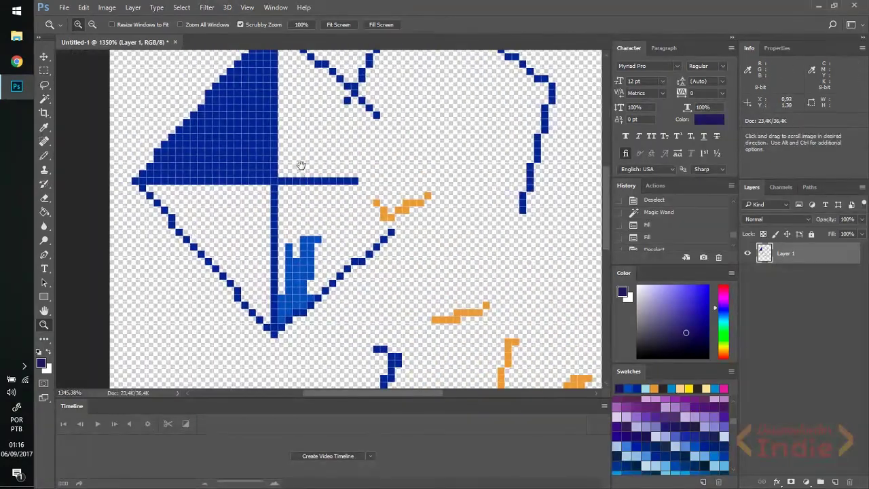
drag(301, 165, 398, 236)
scroll(398, 236, up, 3)
scroll(373, 259, up, 2)
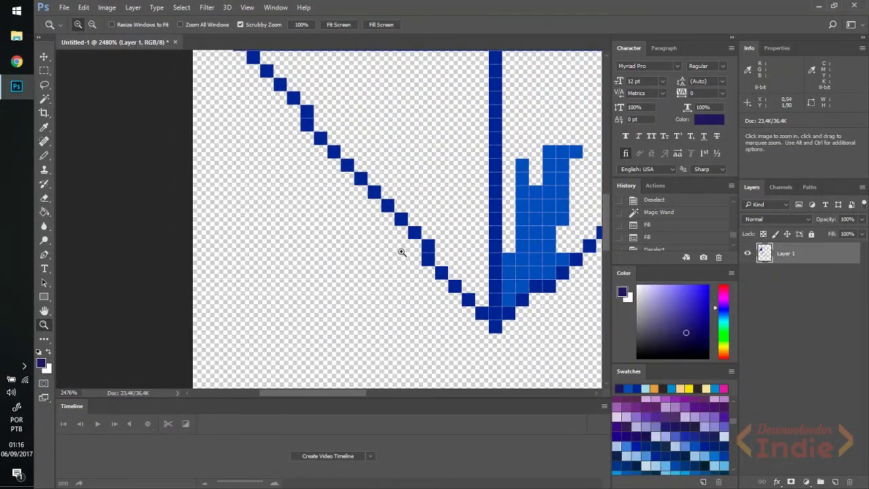
click(691, 413)
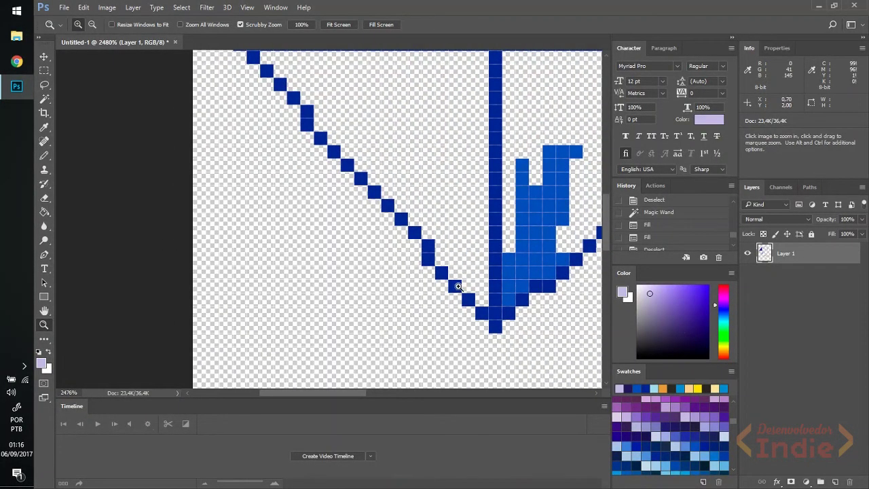
key(b)
mouse_move(480, 299)
mouse_down()
mouse_move(478, 268)
mouse_move(474, 285)
mouse_move(466, 218)
mouse_up()
mouse_move(465, 270)
mouse_down()
mouse_move(465, 230)
mouse_move(479, 231)
mouse_move(447, 254)
mouse_move(434, 218)
mouse_move(435, 232)
mouse_move(477, 247)
mouse_up()
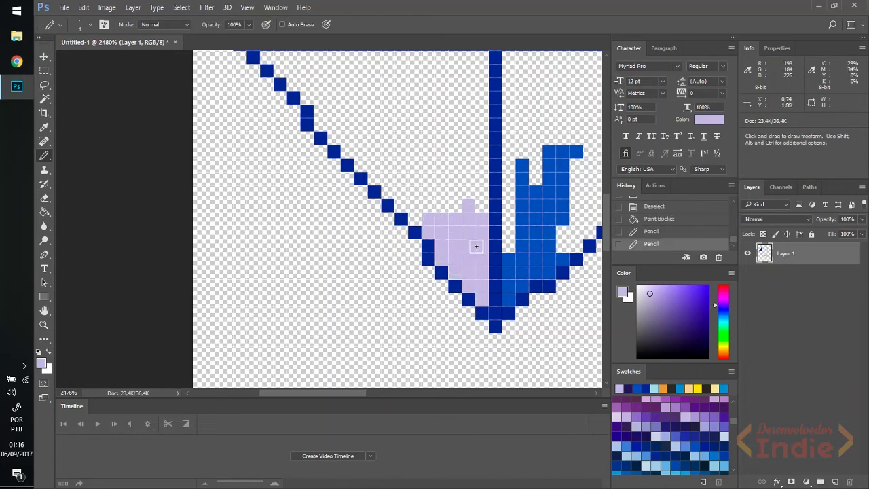
key(space)
mouse_move(453, 199)
mouse_down()
mouse_move(414, 226)
mouse_move(306, 228)
mouse_move(383, 204)
mouse_move(285, 188)
mouse_move(262, 227)
mouse_move(307, 219)
mouse_up()
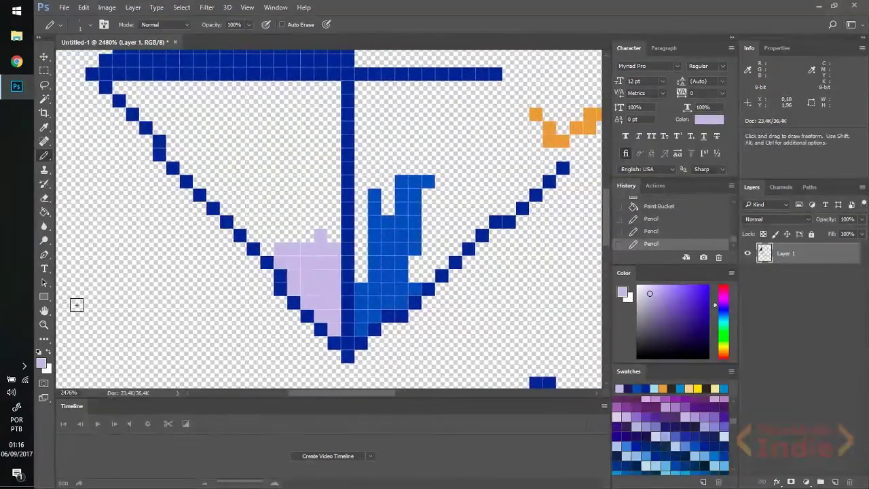
Activate the Hand tool and show the Edit Toolbar option without opening its dialog.
click(44, 313)
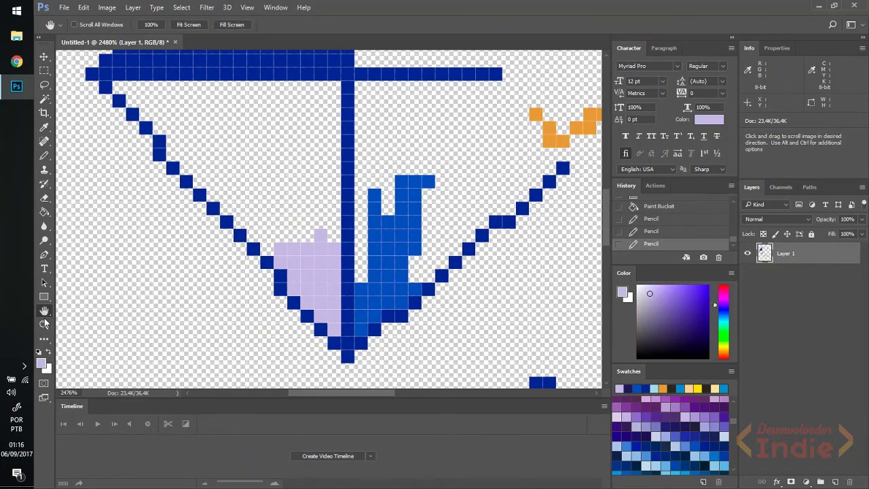
click(45, 341)
click(44, 342)
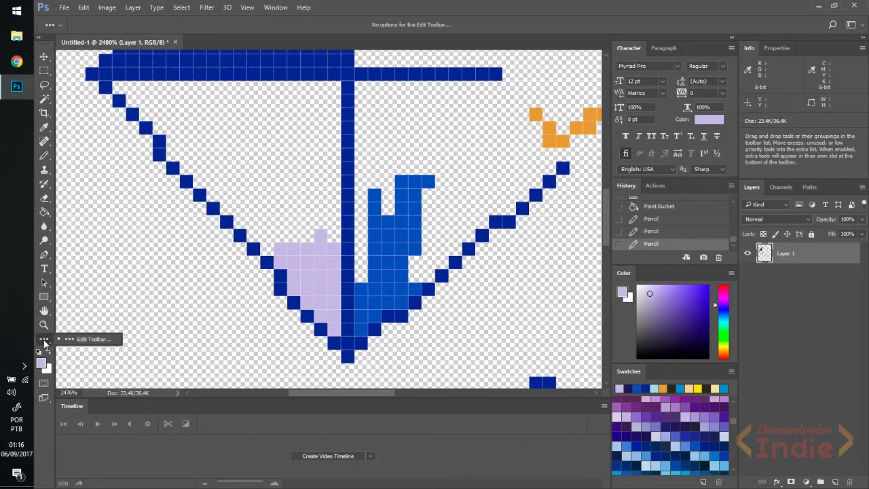
click(44, 343)
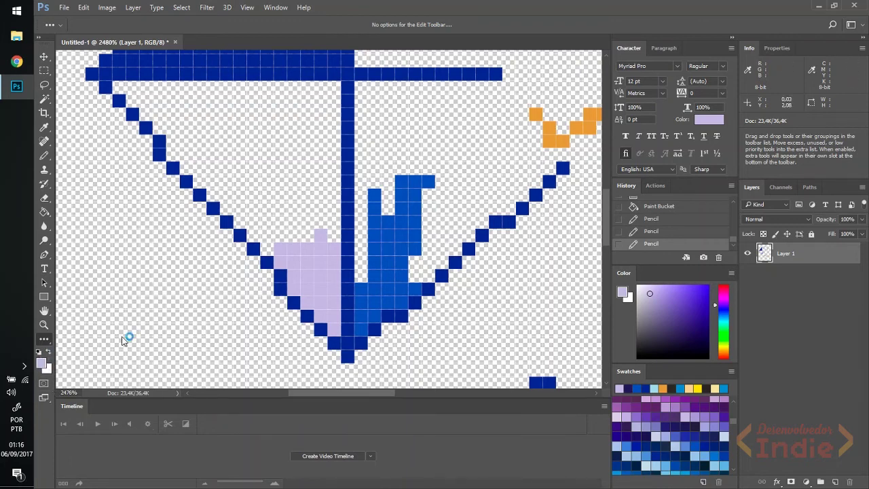
Swap the foreground and background colors back and forth several times, and reset them to default black and white.
key(x)
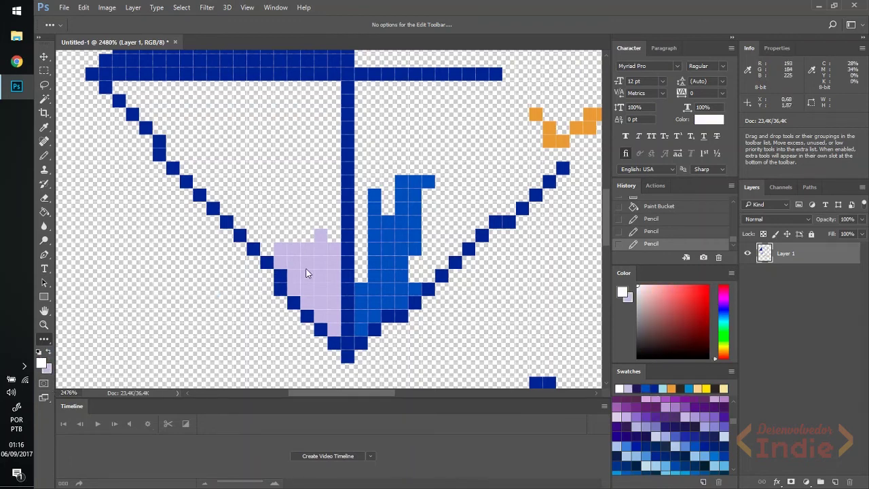
key(x)
key(x)
key(x)
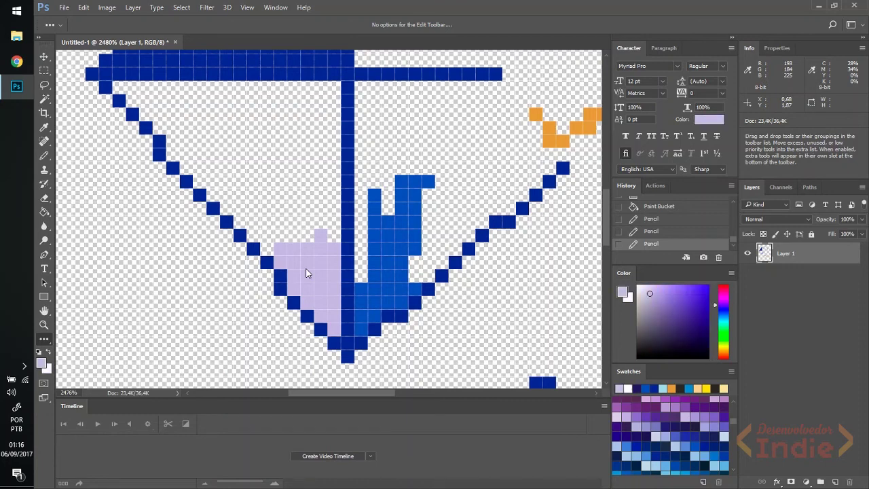
key(x)
key(x)
key(x)
key(x)
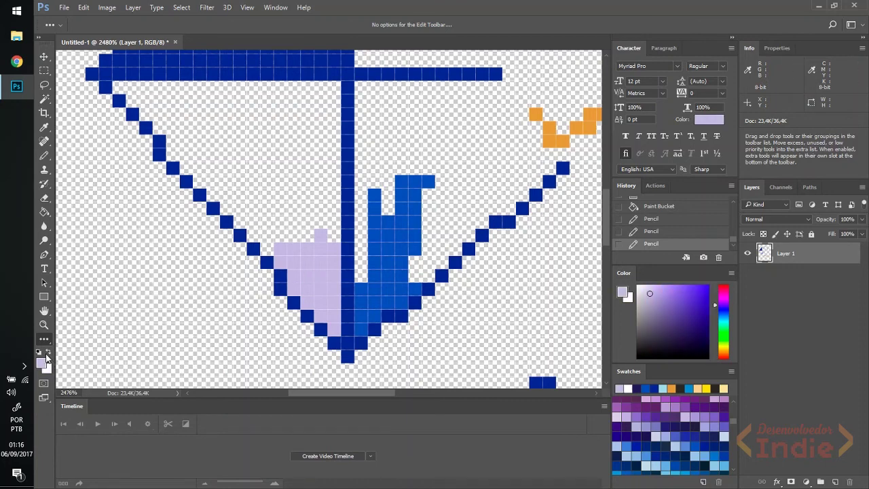
key(x)
key(x)
key(d)
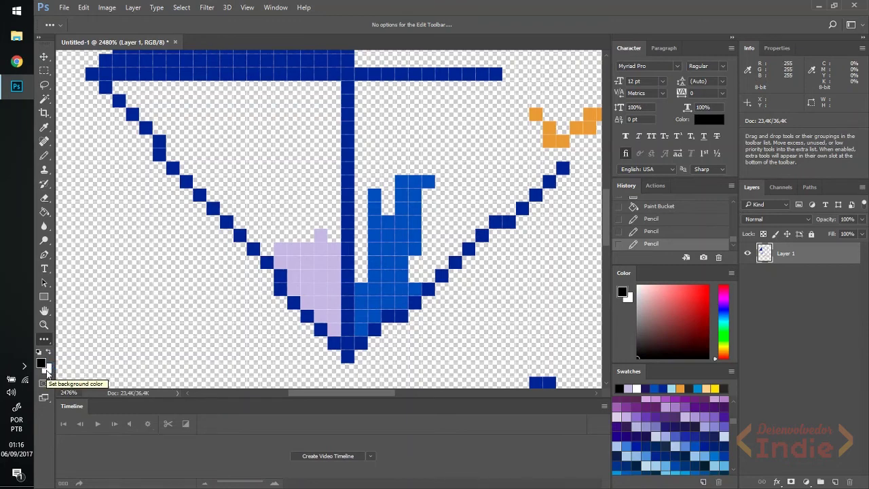
Set the ruler and type units to pixels in the preferences, and marquee-select a 19 x 20 pixel area over the diamond's lower-left quarter.
click(83, 7)
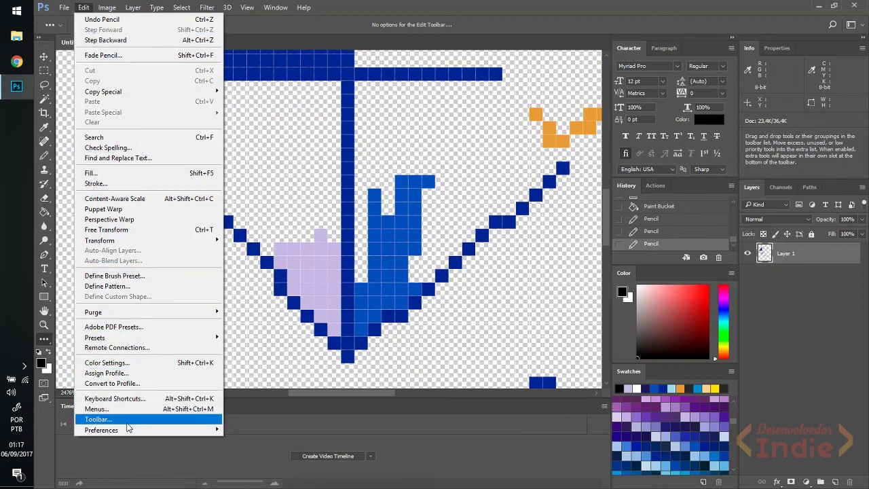
mouse_move(129, 429)
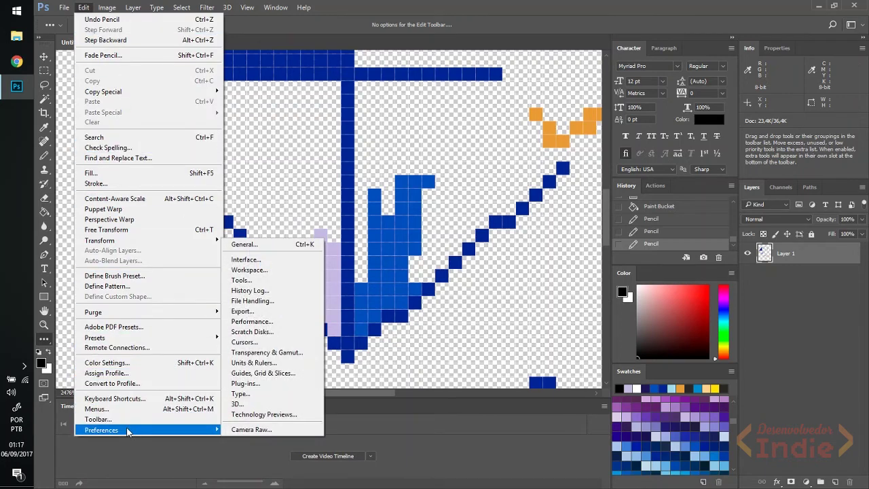
click(277, 243)
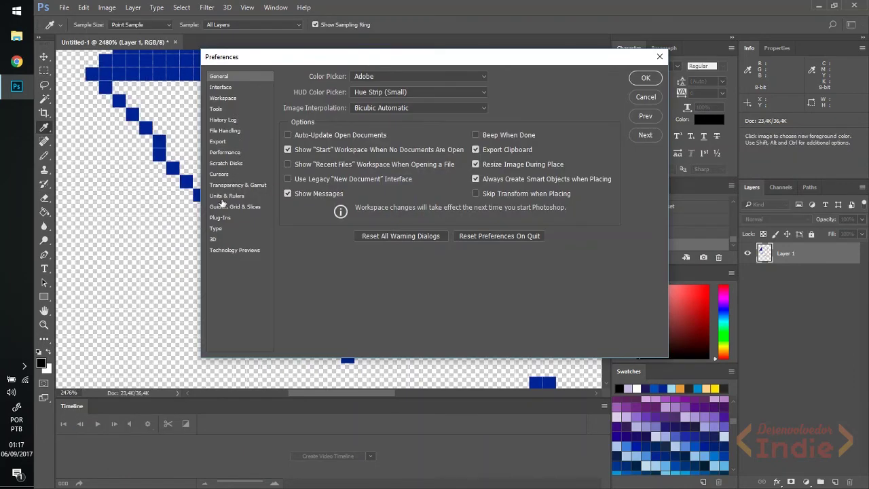
click(241, 197)
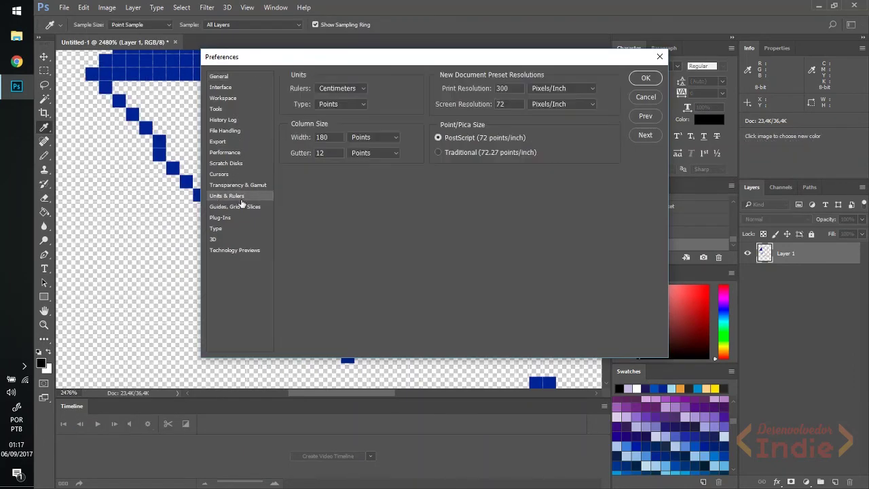
click(354, 87)
click(351, 89)
click(351, 105)
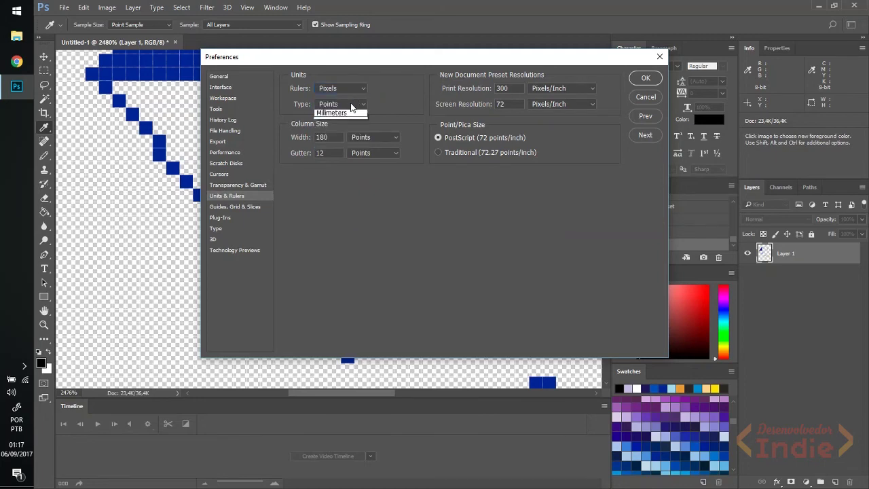
click(351, 113)
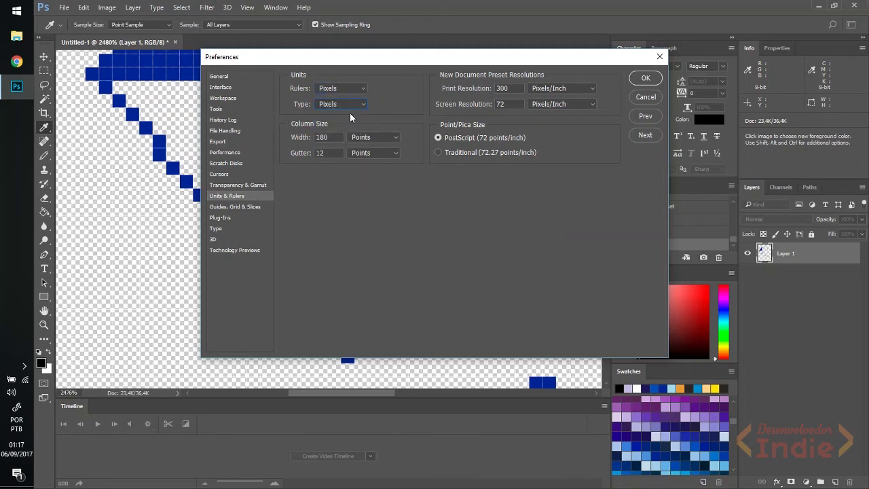
drag(516, 58, 448, 58)
click(590, 83)
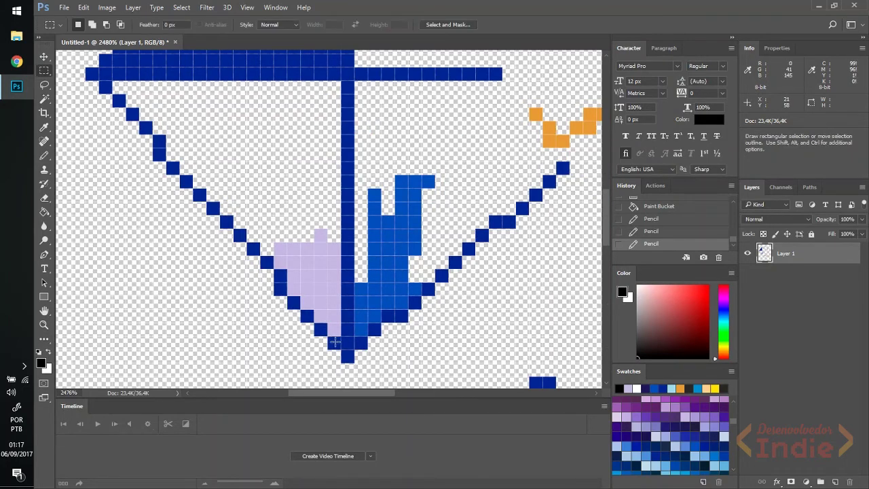
drag(337, 343, 87, 81)
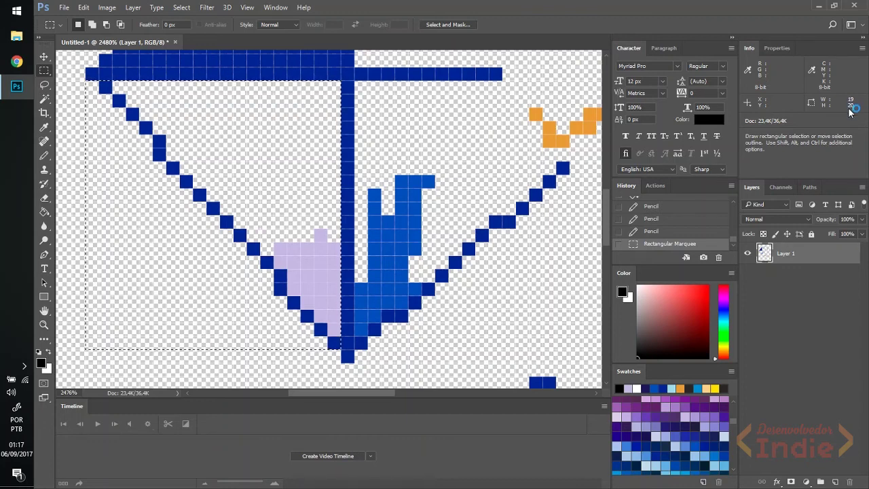
Switch the display to Full Screen Mode With Menu Bar and on to Full Screen Mode.
click(43, 399)
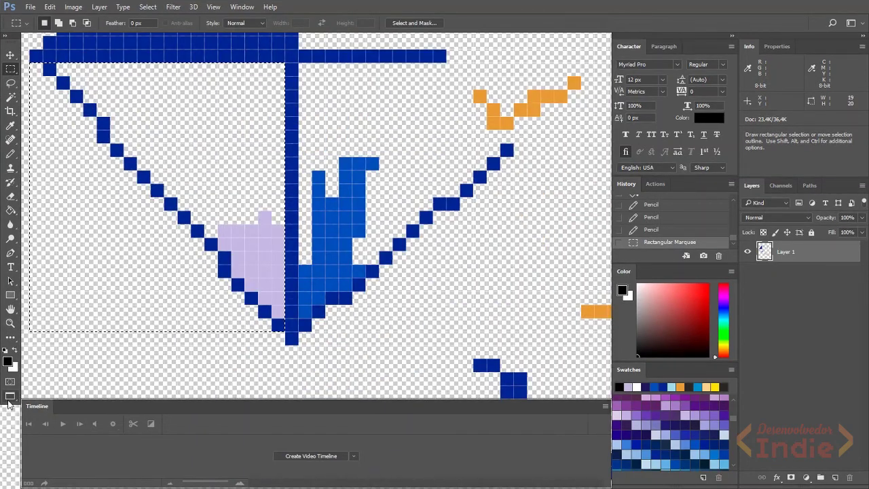
click(9, 401)
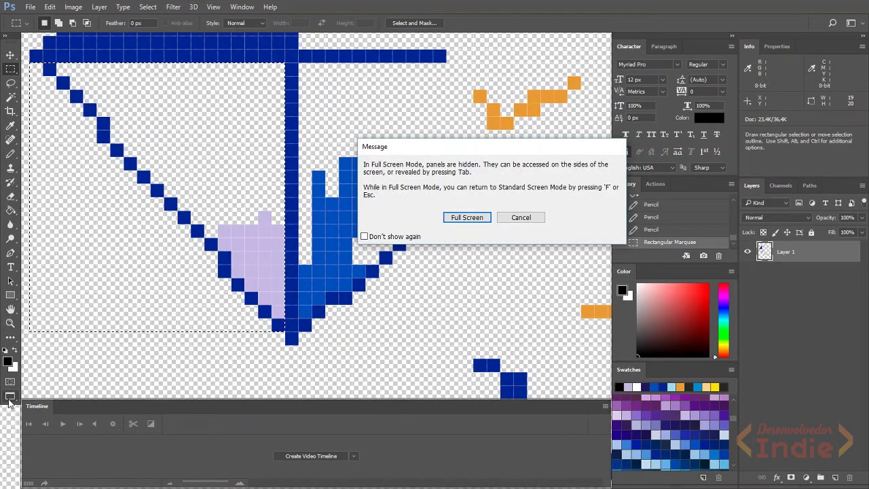
click(469, 221)
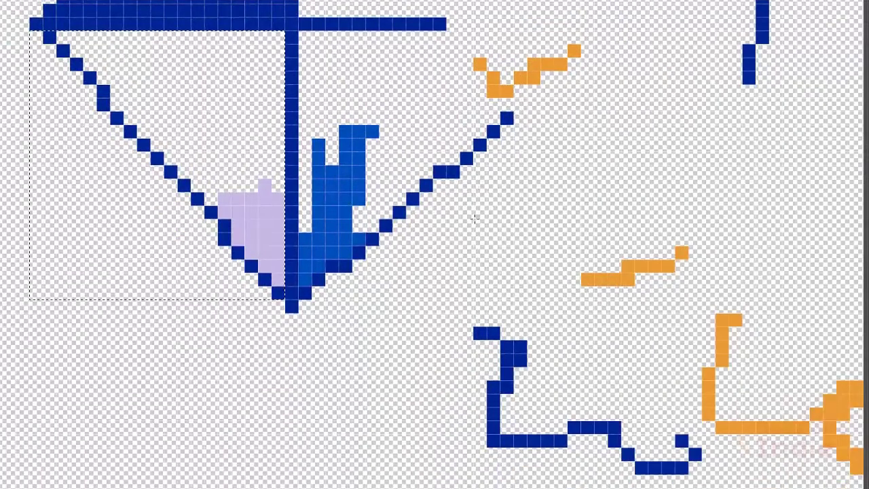
Clear the selection and draw a freehand black Pencil line rising to the right from the diamond's center.
key(ctrl+0)
drag(330, 160, 411, 157)
mouse_move(443, 262)
mouse_down()
mouse_move(545, 189)
mouse_move(621, 160)
mouse_move(693, 156)
mouse_move(740, 177)
mouse_up()
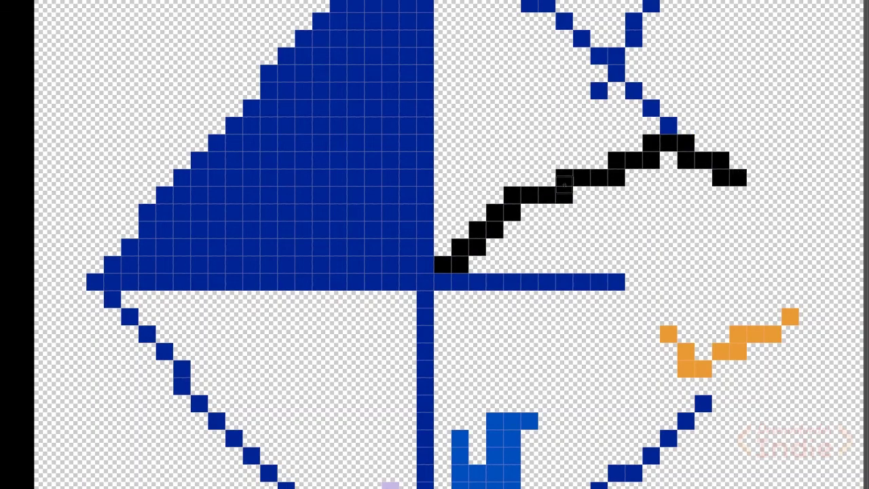
Reveal the hidden panels in full screen, fit the drawing in view and return to Standard Screen Mode.
key(Tab)
key(ctrl+0)
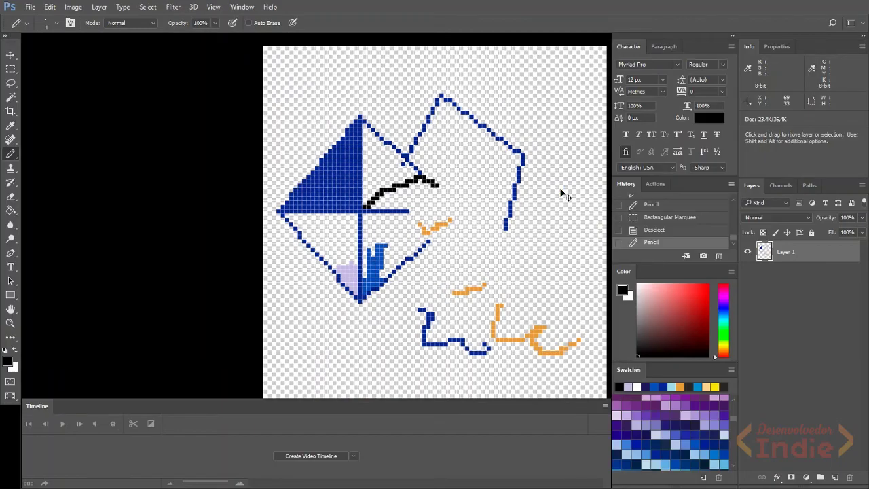
scroll(475, 169, right, 5)
scroll(330, 145, down, 4)
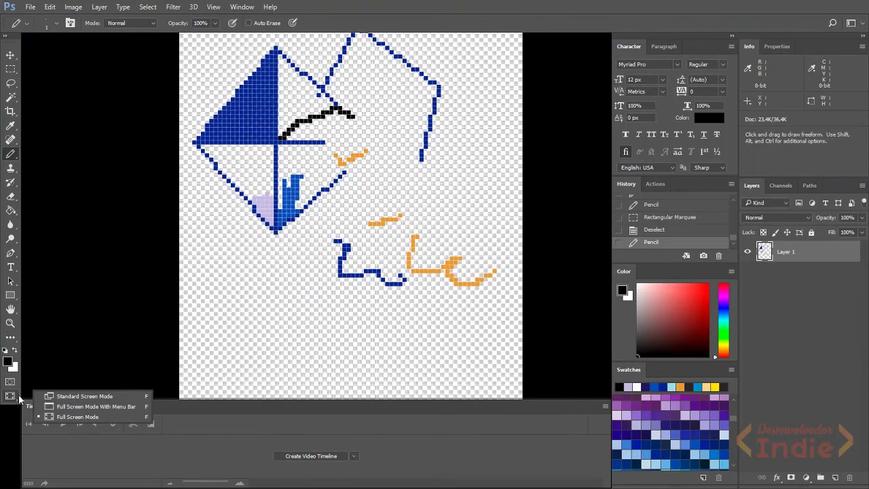
click(74, 396)
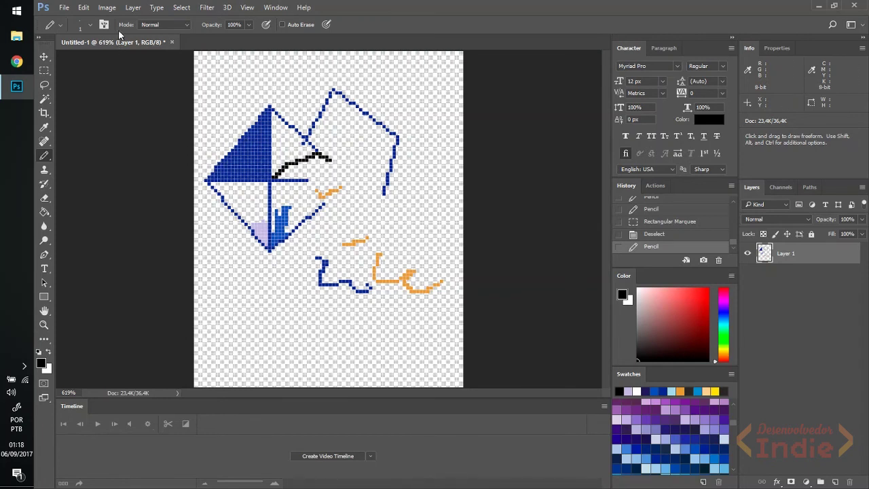
click(83, 8)
click(84, 9)
click(83, 9)
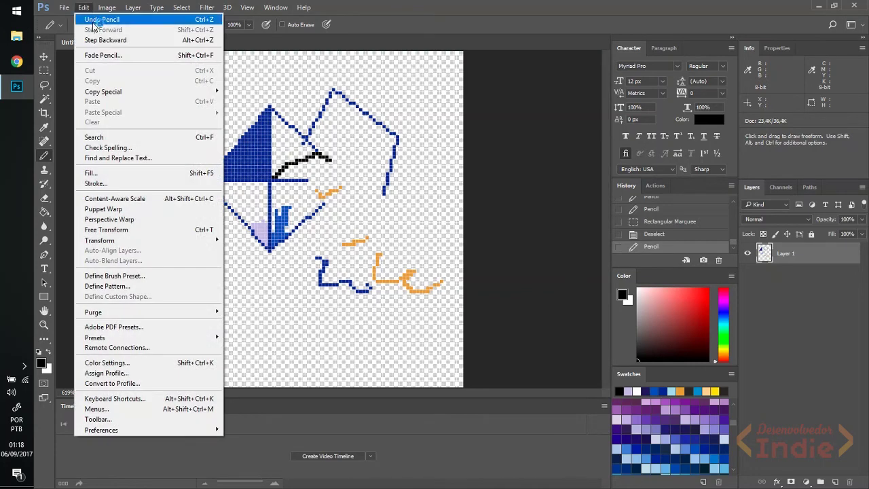
click(135, 398)
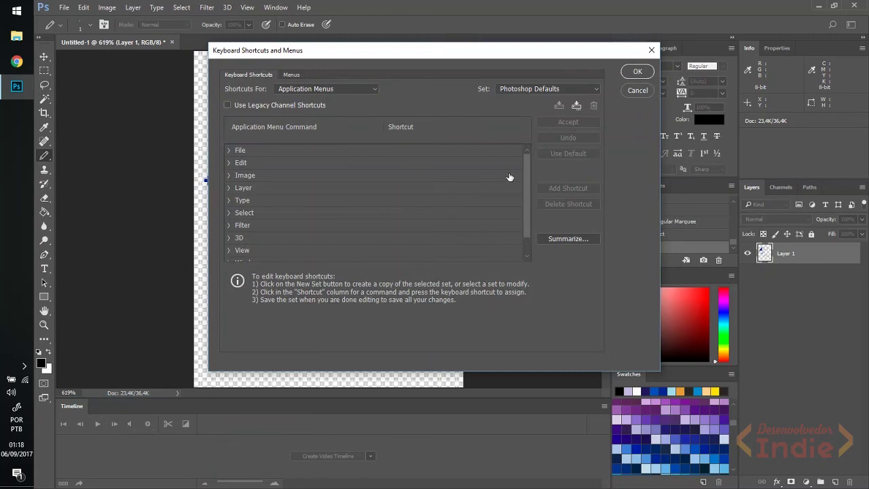
mouse_move(524, 167)
mouse_down()
mouse_move(524, 183)
mouse_move(523, 164)
mouse_up()
key(Escape)
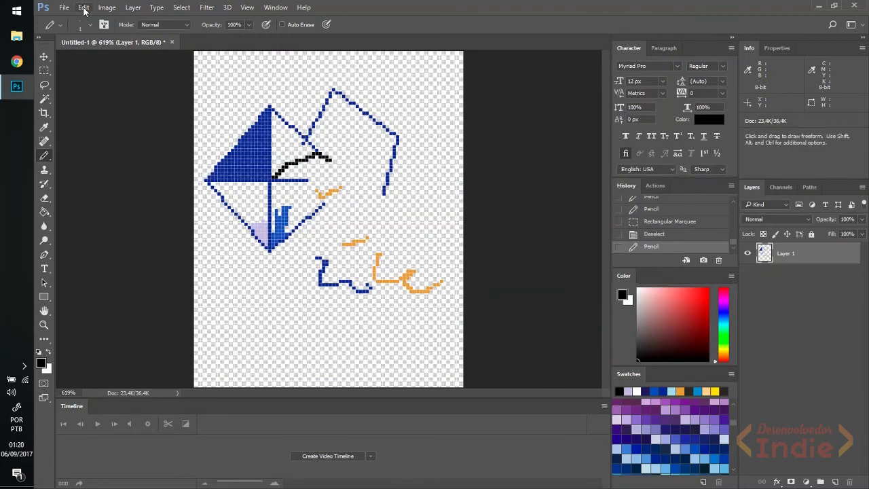
Assign the shortcut K to the Foreground Color Picker among the tool keyboard shortcuts and save the change.
click(83, 7)
click(150, 398)
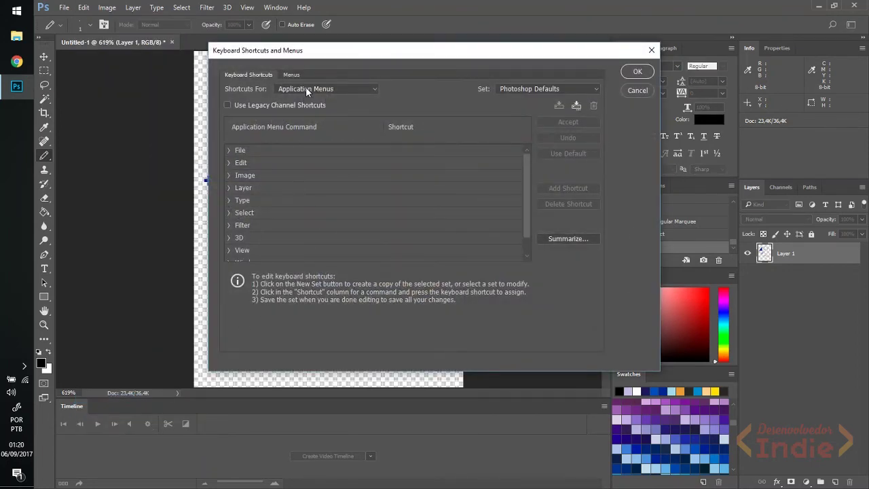
click(307, 89)
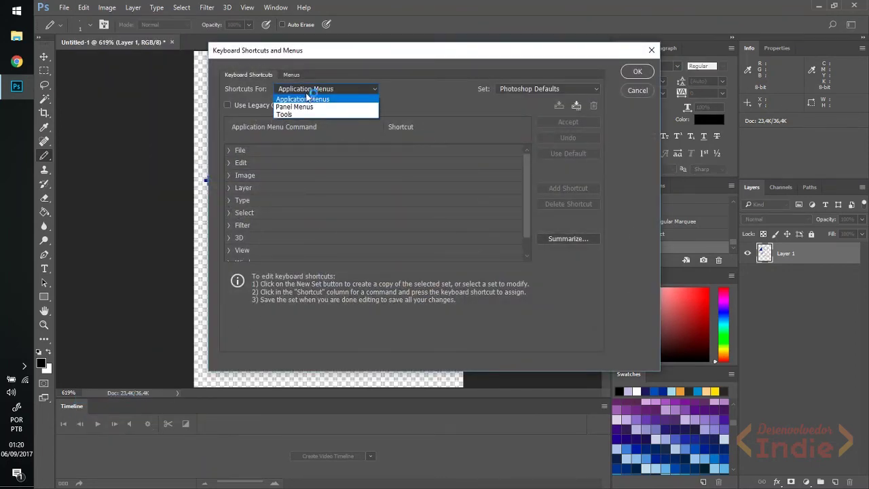
click(297, 114)
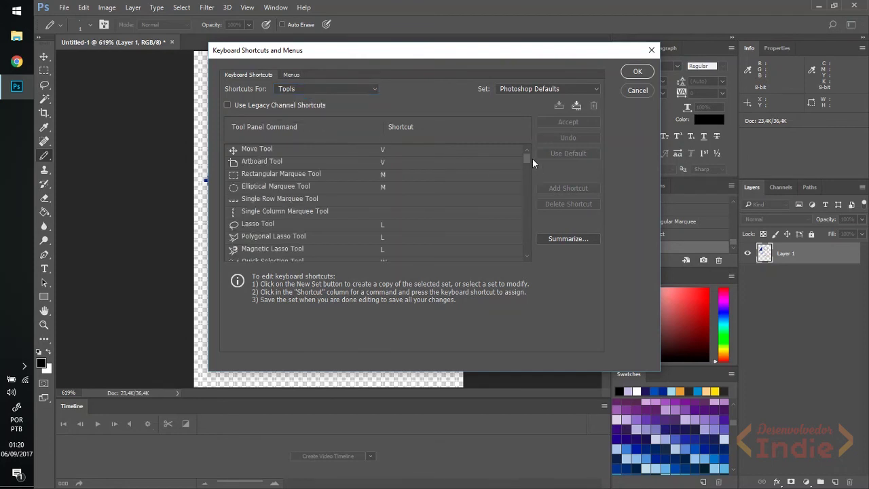
drag(532, 159, 519, 243)
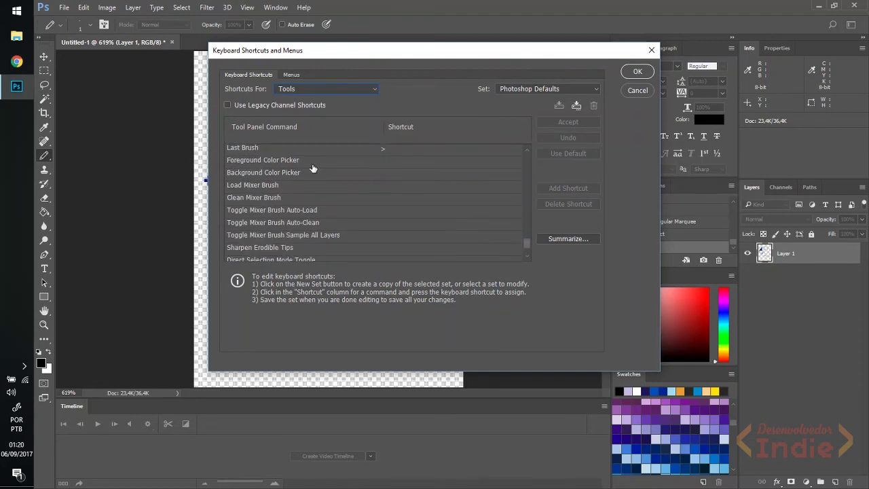
click(397, 163)
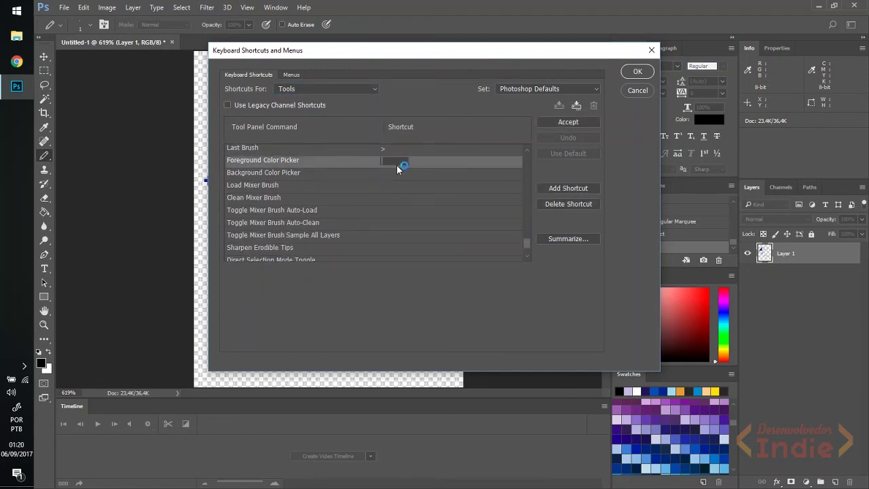
key(k)
click(568, 122)
click(637, 72)
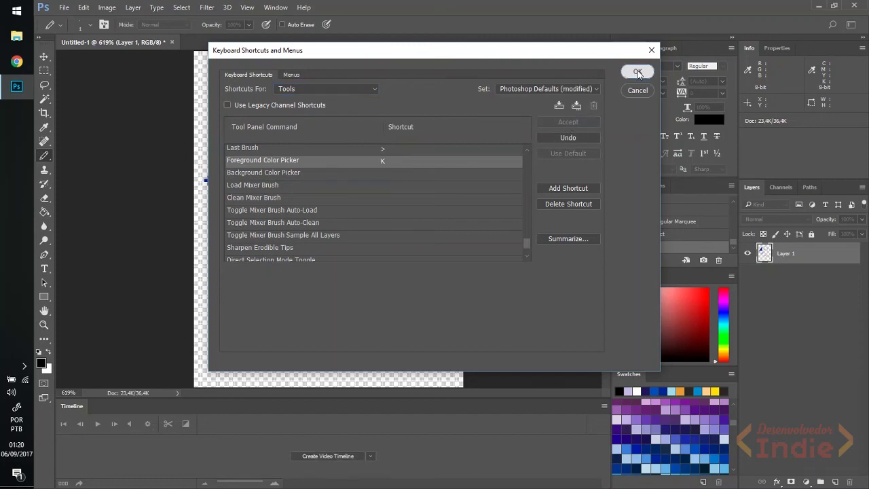
Hide all panels in Standard Screen Mode, zoom in on the drawing and show the panels again.
key(Tab)
key(Tab)
key(Tab)
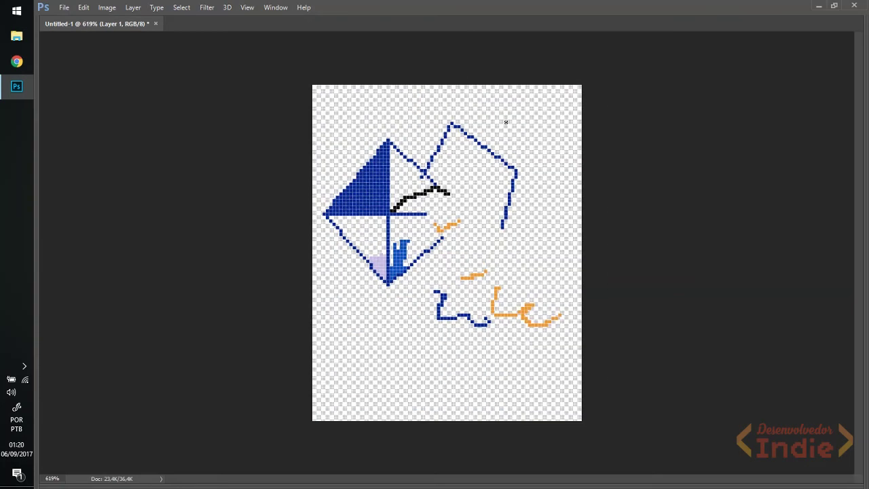
scroll(505, 122, up, 3)
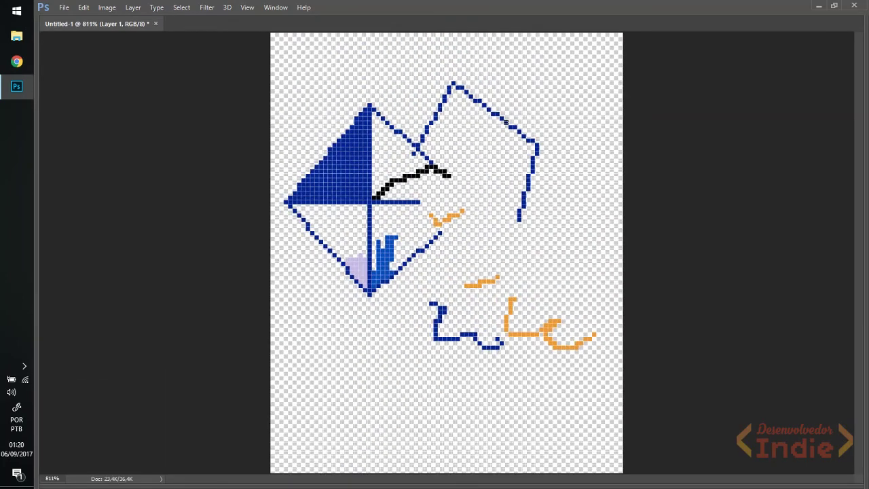
key(Tab)
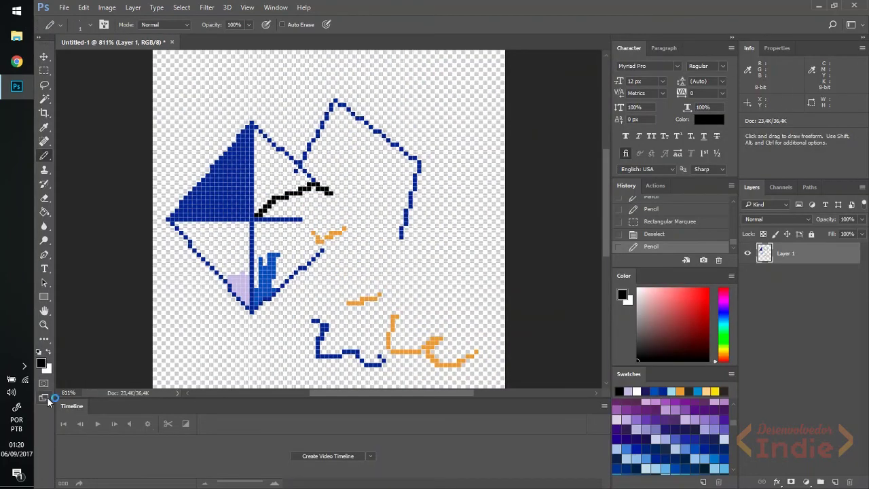
Enter Full Screen Mode, reveal and hide the panels there, and return to Standard Screen Mode.
click(47, 401)
click(79, 418)
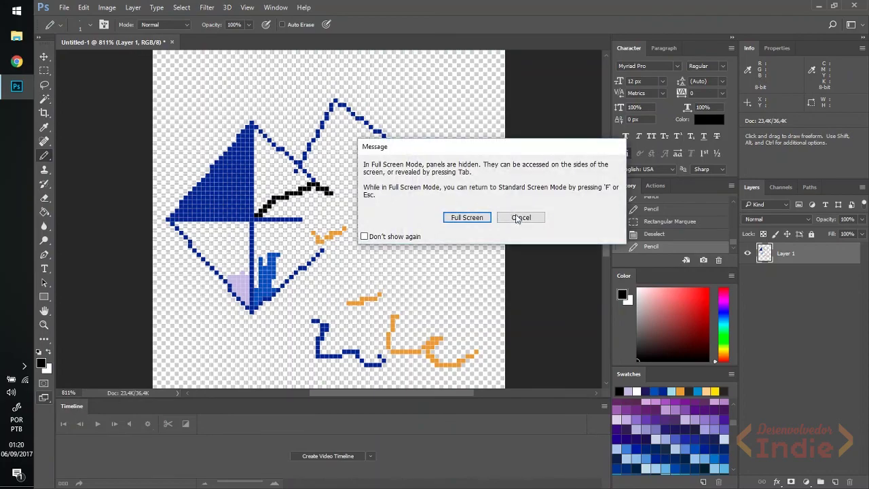
click(466, 217)
key(Tab)
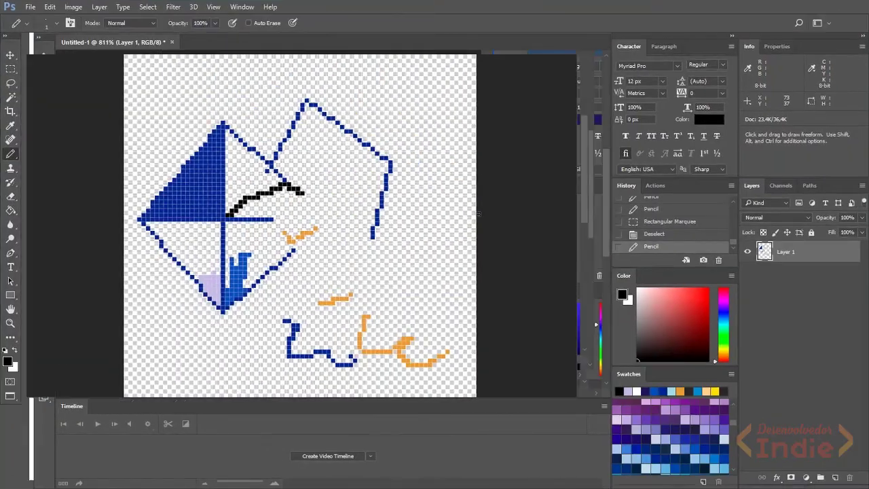
key(Tab)
key(f)
Toggle the panels off and on repeatedly in Standard Screen Mode.
key(Tab)
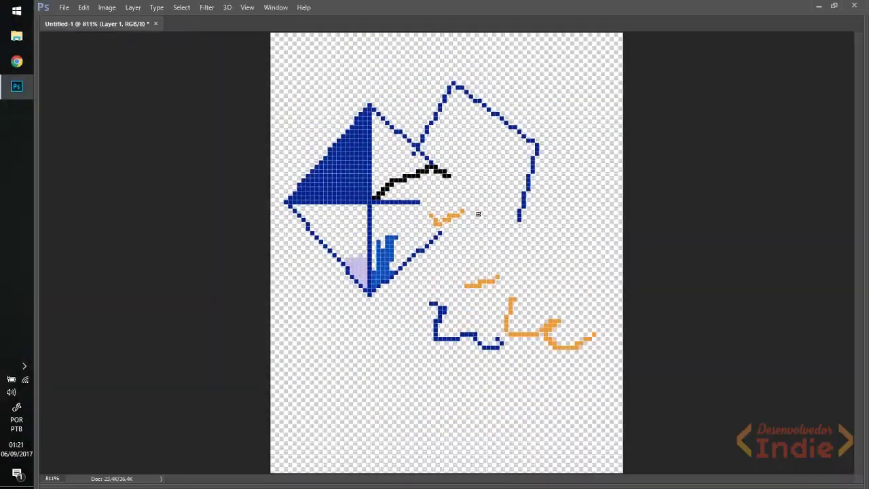
key(Tab)
key(Tab)
key(Tab)
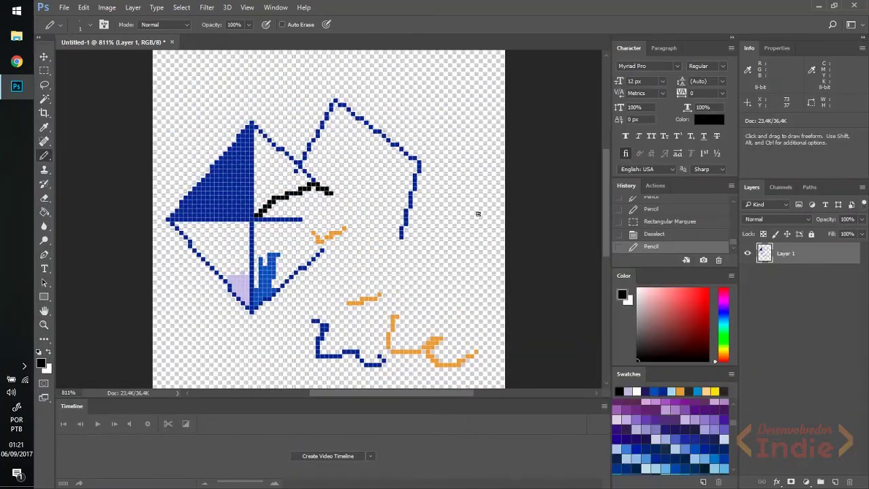
key(Tab)
key(Tab)
Switch to Full Screen Mode and zoom in around the diamond's center with the Pencil tool active.
key(f)
key(f)
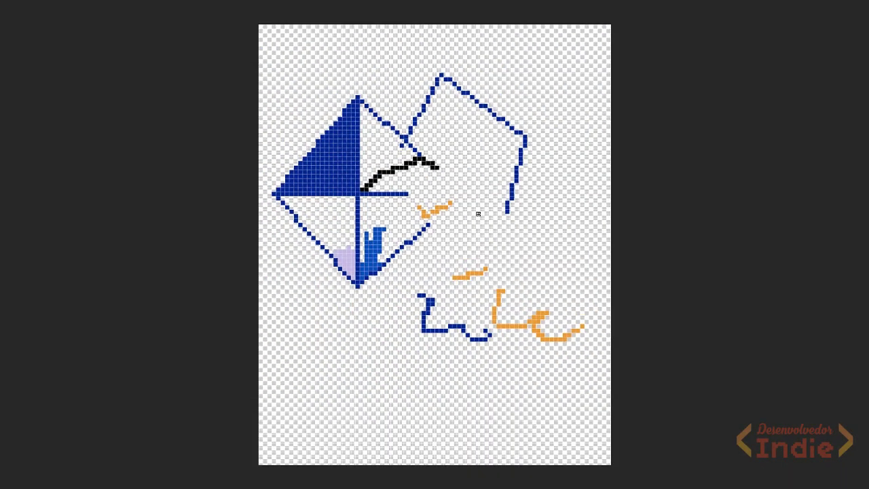
click(412, 189)
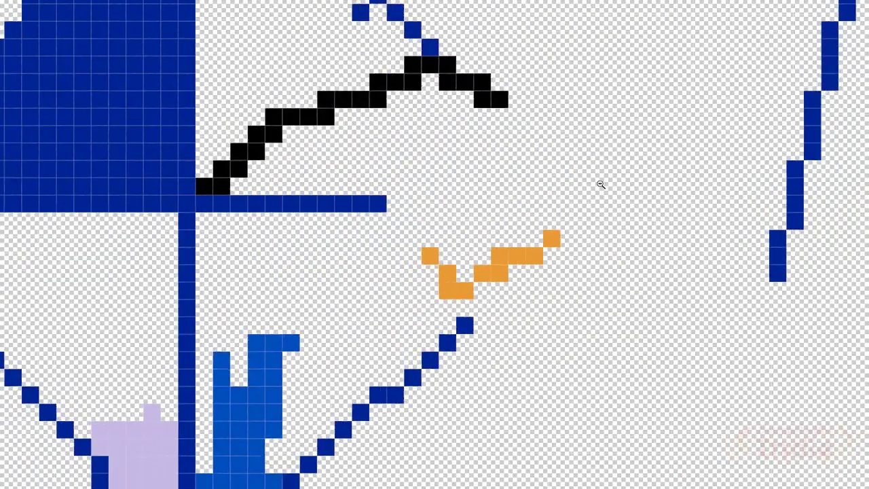
key(b)
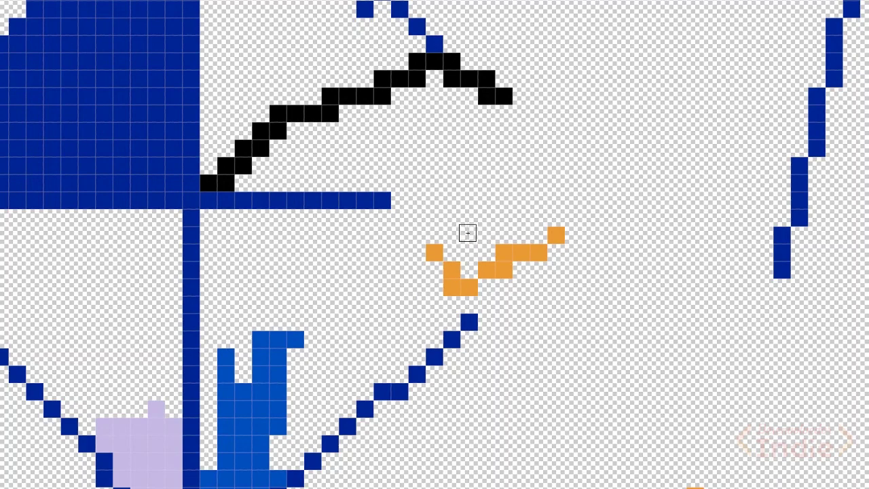
Set the foreground color to #9e8f48 and pencil a 2 x 2 pixel block above the upper orange stroke's left end.
key(alt+shift+c)
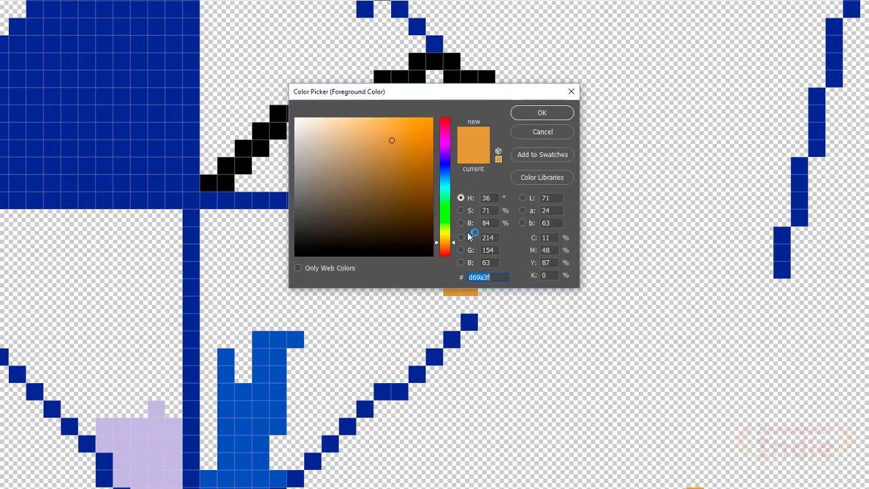
click(370, 170)
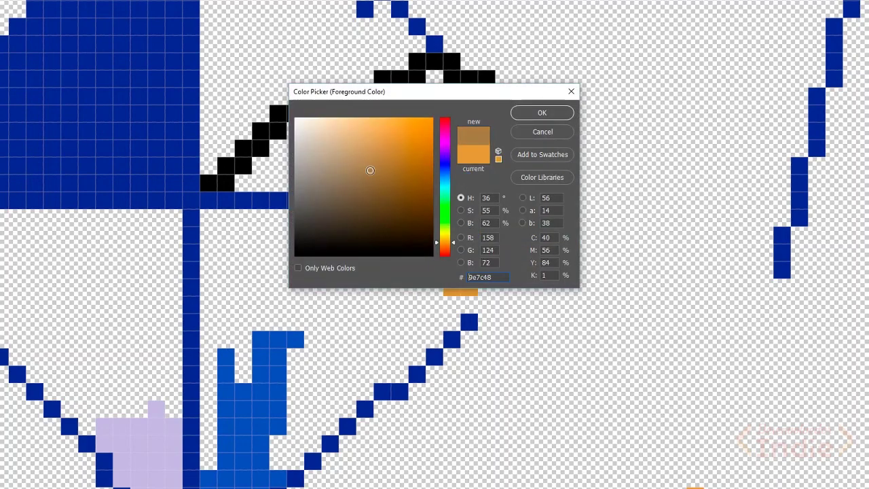
click(444, 237)
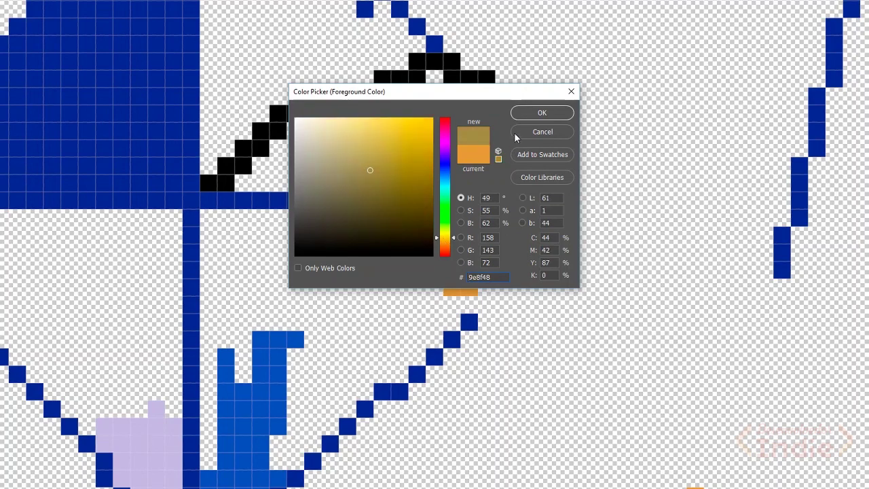
click(542, 112)
mouse_move(450, 235)
mouse_down()
mouse_move(440, 232)
mouse_move(440, 219)
mouse_move(457, 235)
mouse_up()
Reduce the Eraser diameter to 1 px and erase the right column of the 2 x 2 olive block.
key(e)
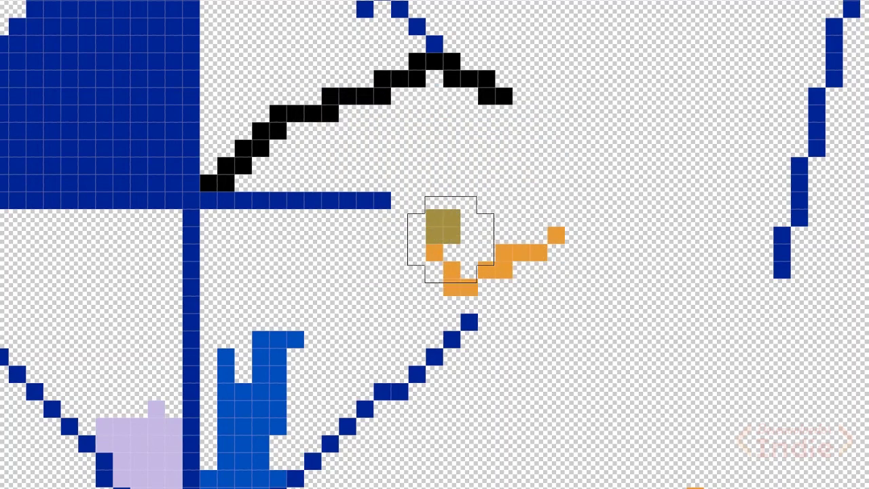
click(451, 238)
key(ctrl+z)
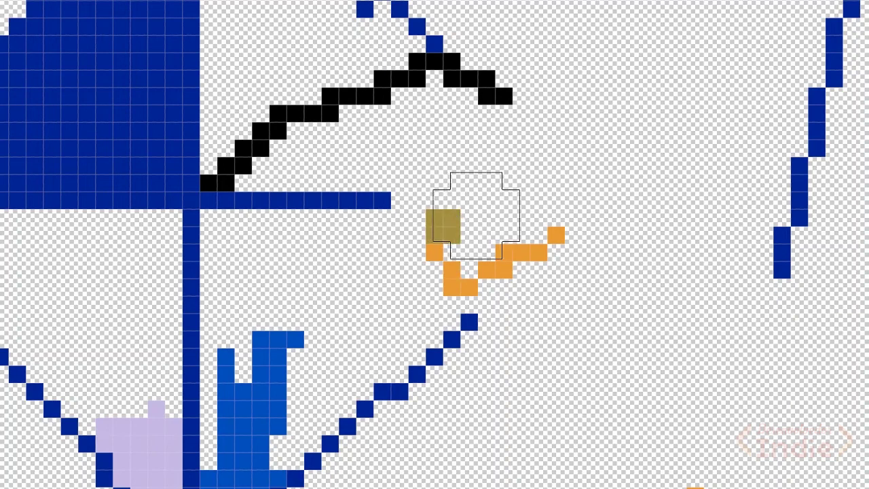
drag(478, 211, 428, 216)
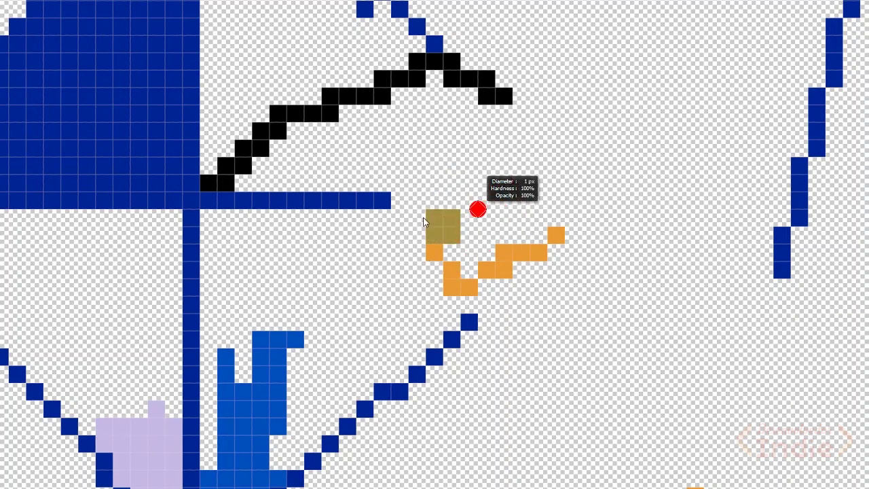
mouse_move(458, 240)
mouse_down()
mouse_move(452, 189)
mouse_move(488, 195)
mouse_move(429, 198)
mouse_up()
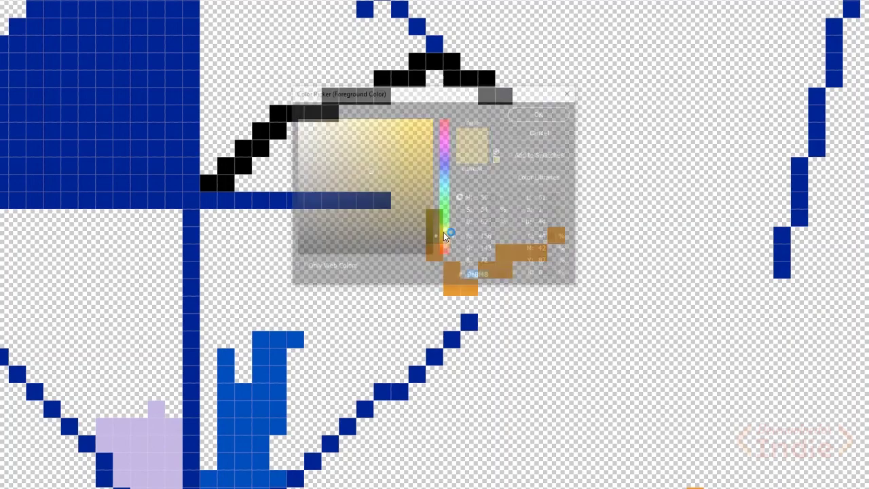
Cancel the foreground color picker, return to Standard Screen Mode and fit the whole drawing in view.
click(553, 133)
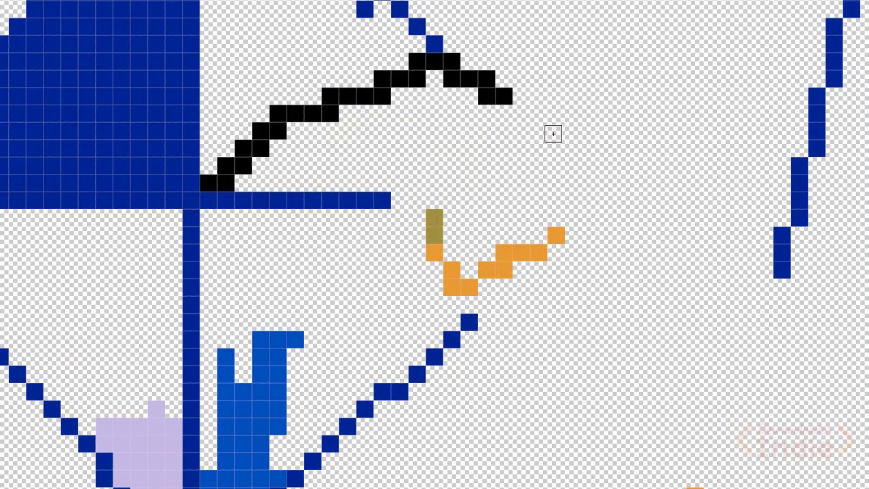
key(f)
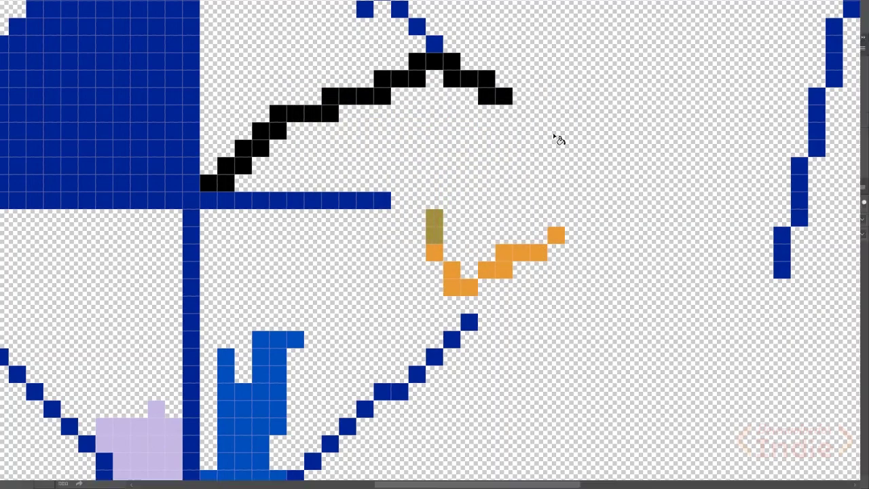
key(ctrl+0)
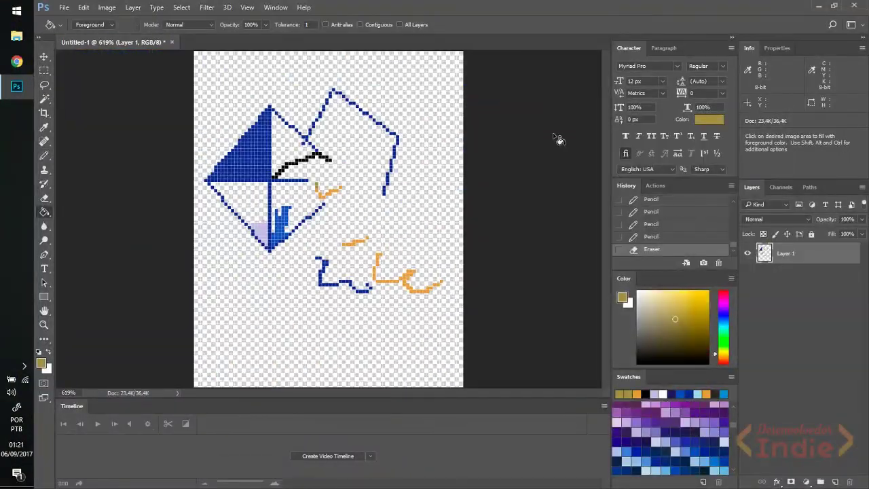